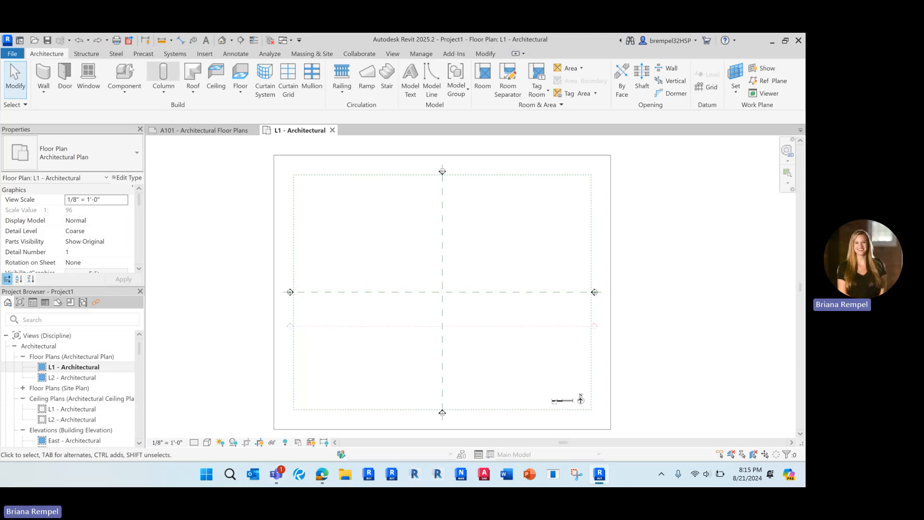
- Draw a vertical Generic - 8" wall 12'-0" long, to the right of and above the crossing of the two reference planes
left_click(46, 89)
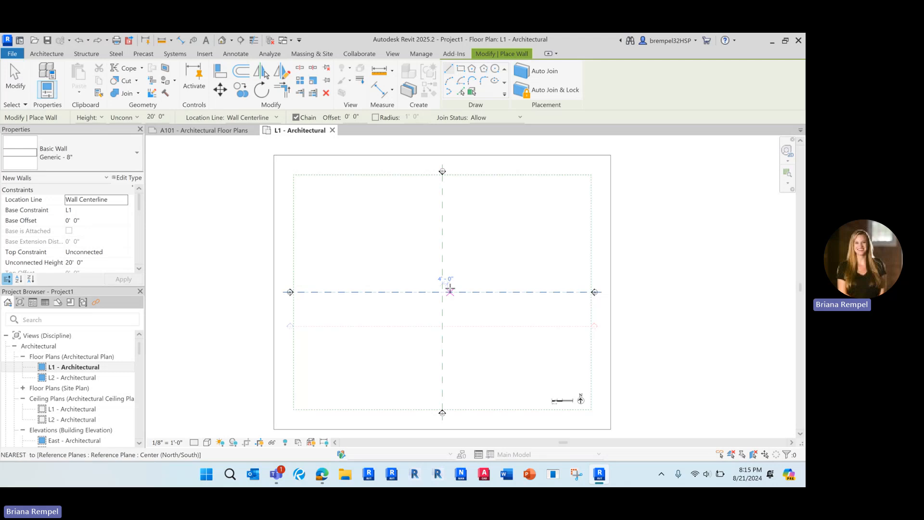
scroll(452, 288, "up", 2)
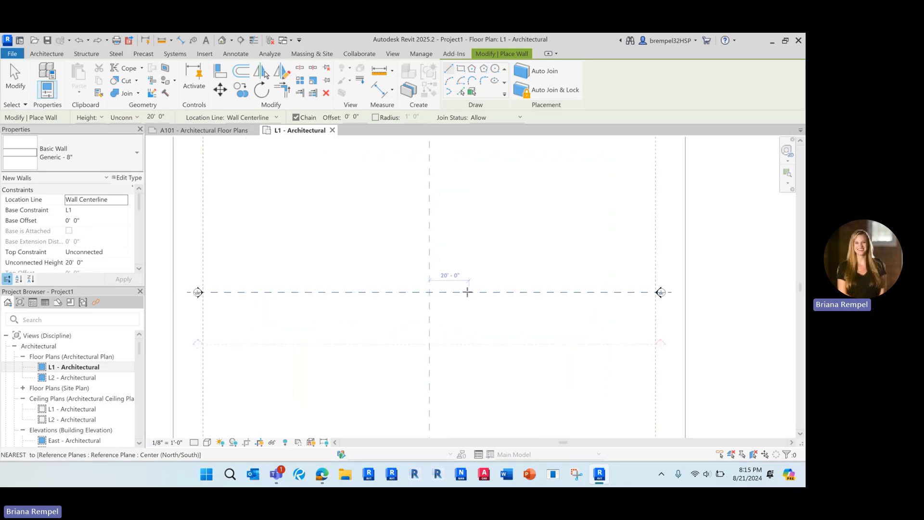
left_click(46, 54)
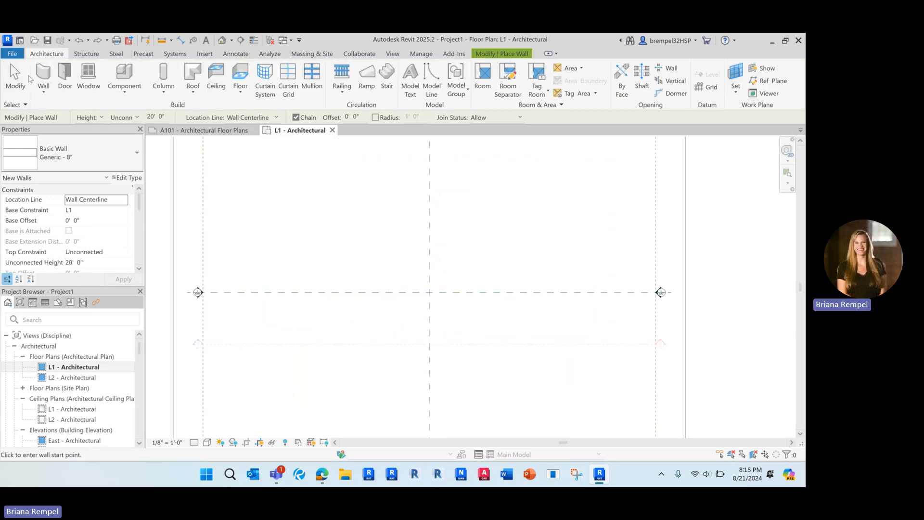
left_click(454, 278)
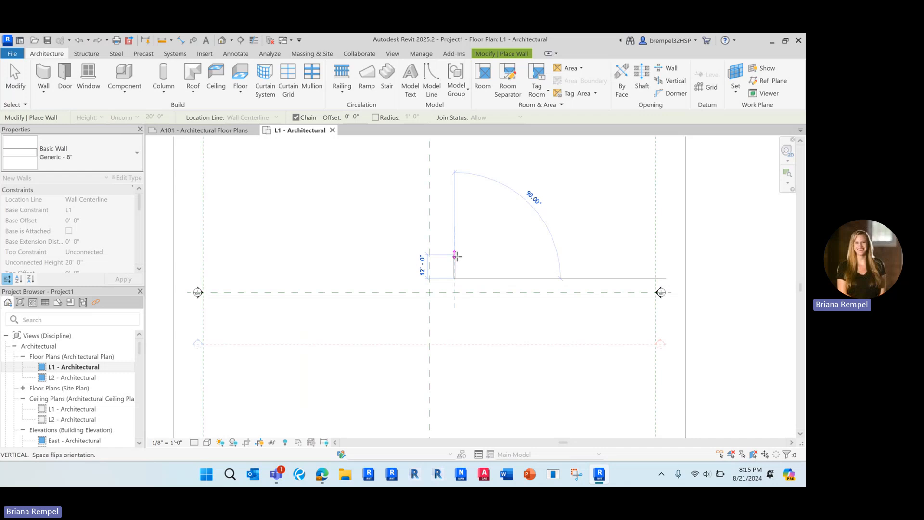
left_click(454, 255)
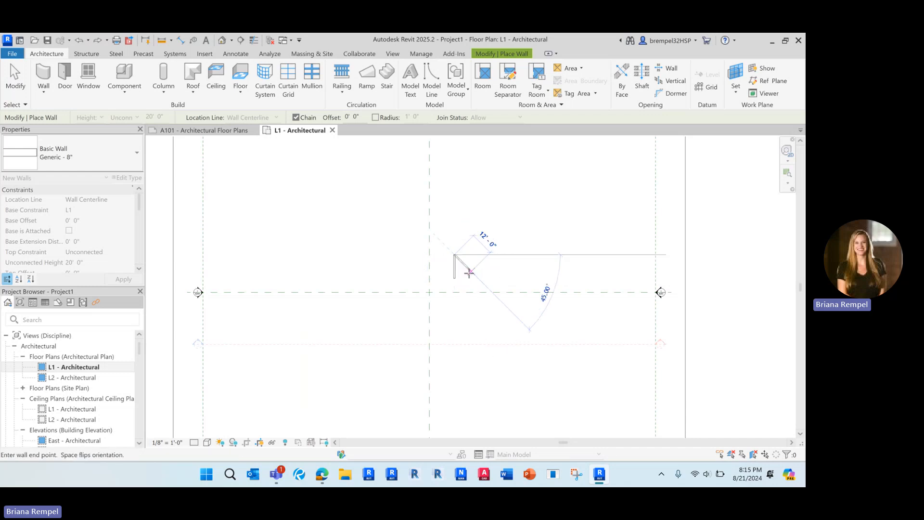
scroll(470, 273, "up", 1)
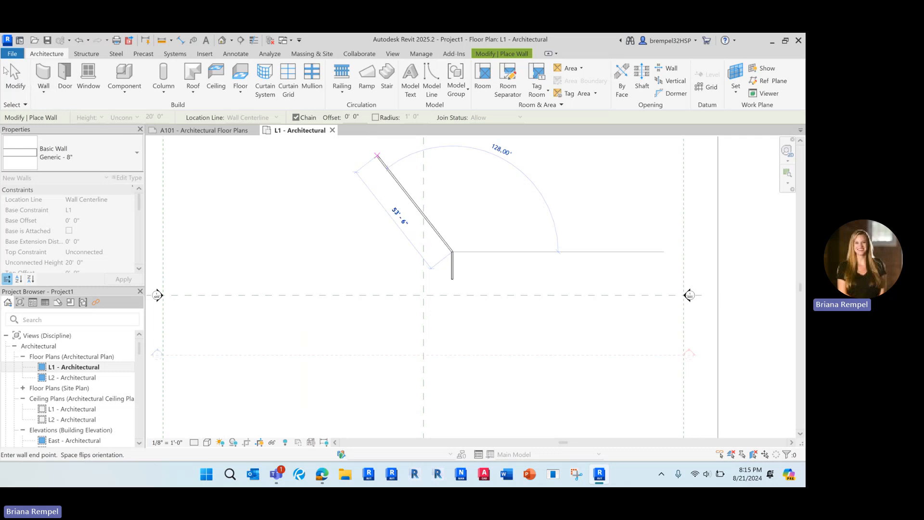
left_click(15, 78)
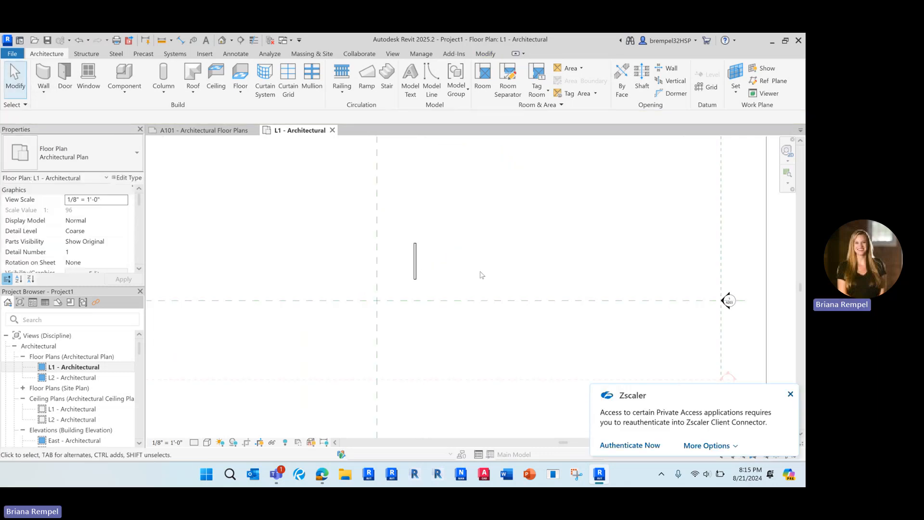
left_click(416, 269)
scroll(436, 273, "down", 1)
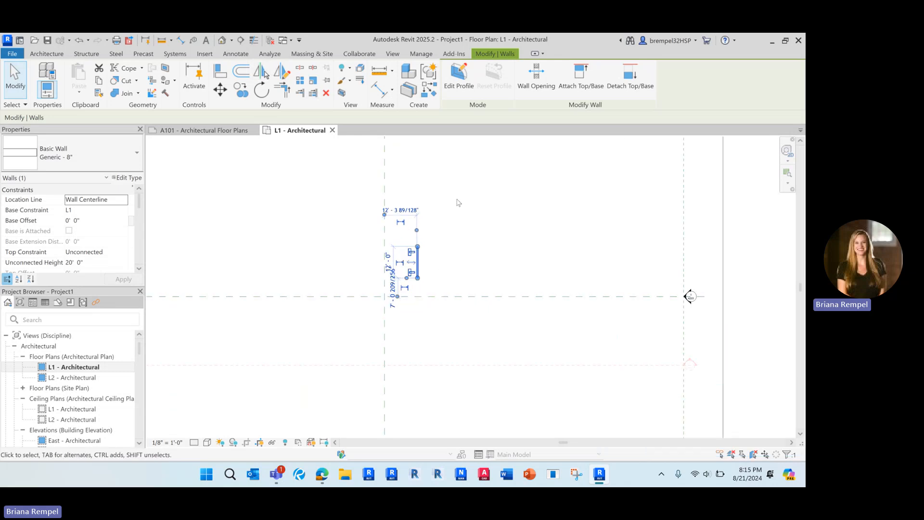
left_click(463, 257)
left_click(485, 53)
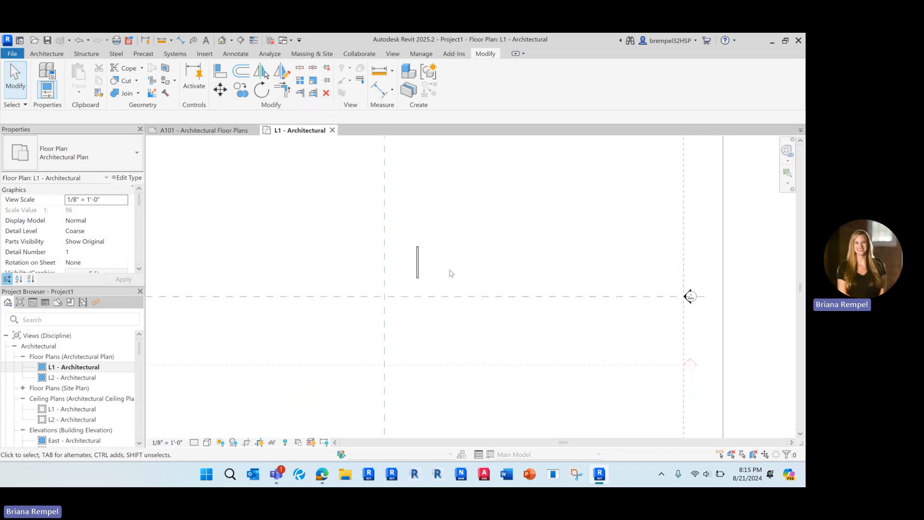
scroll(447, 276, "up", 1)
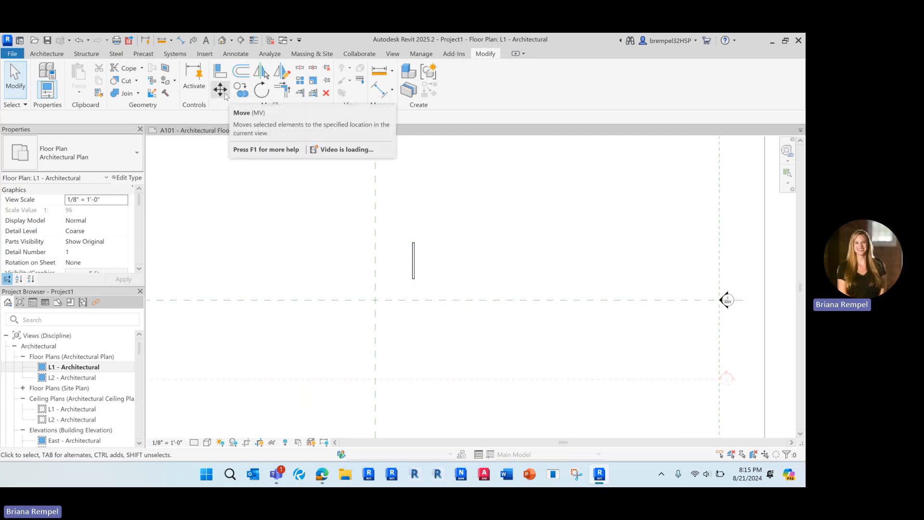
left_click(412, 260)
left_click(219, 92)
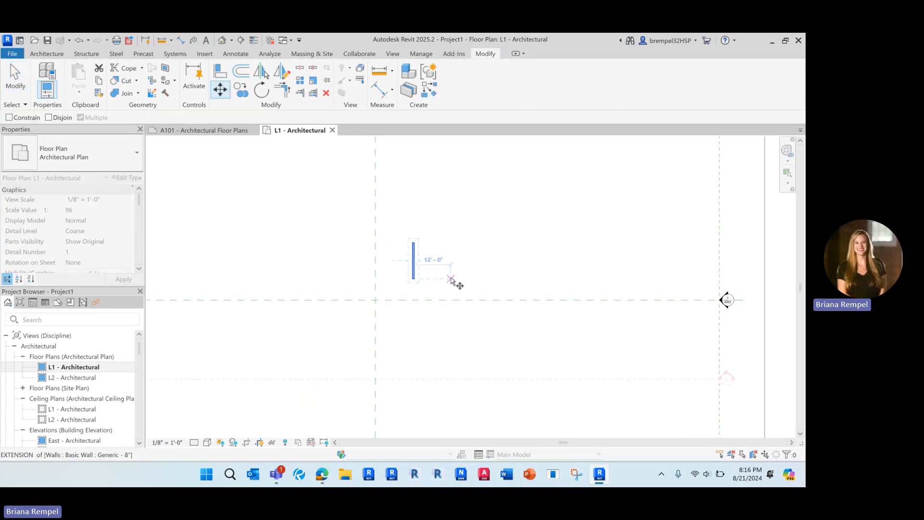
key("Escape")
key("Escape")
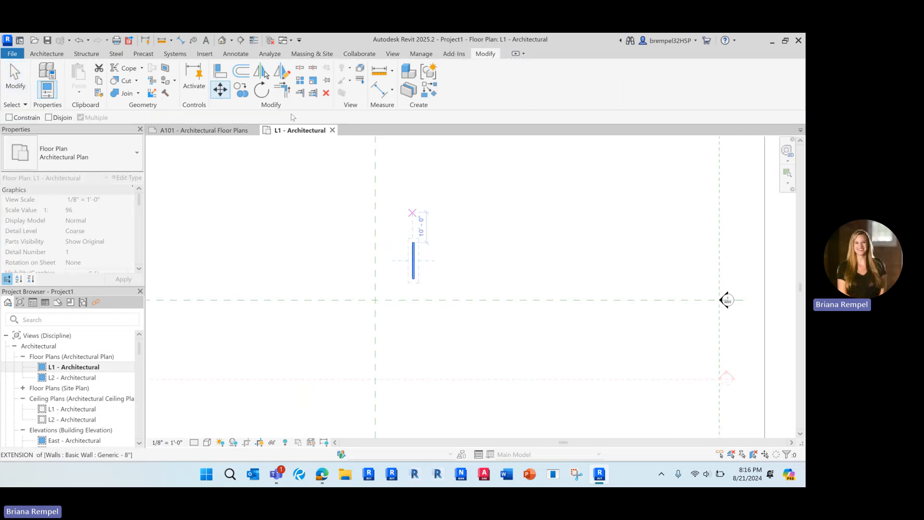
left_click(221, 91)
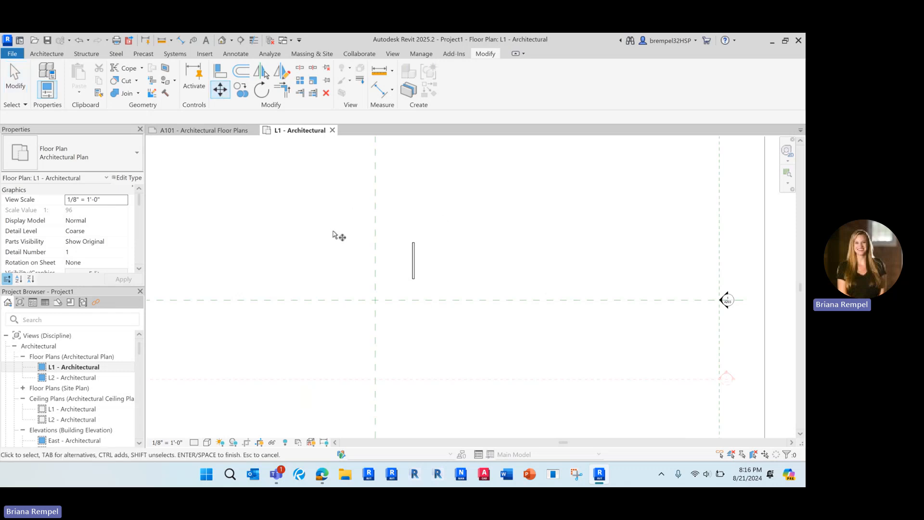
left_click(414, 266)
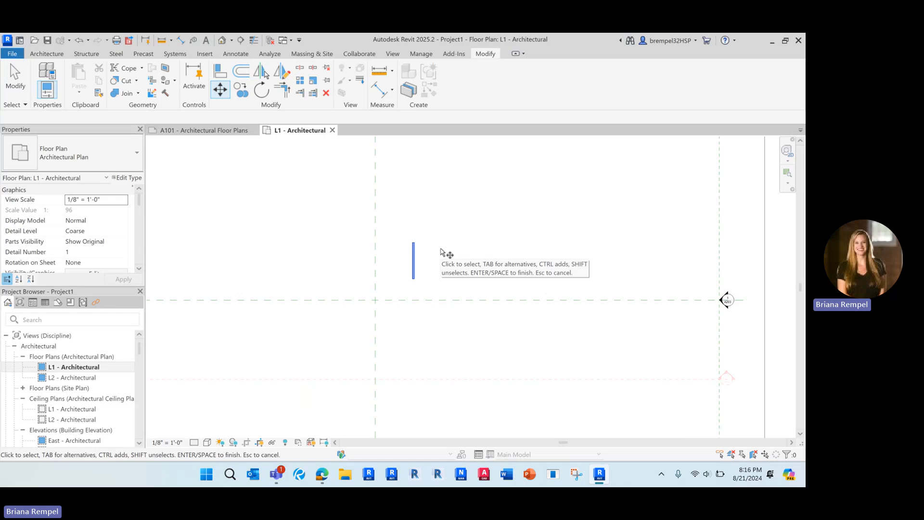
key("Return")
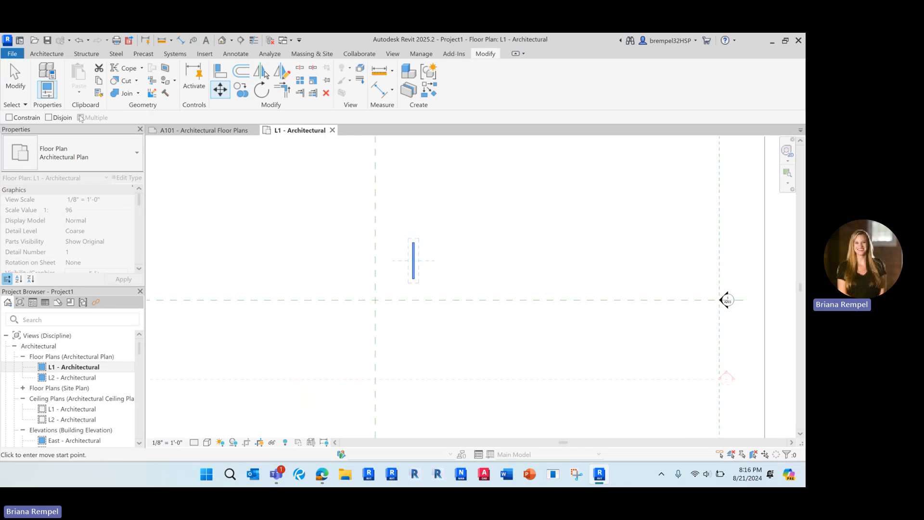
left_click(23, 87)
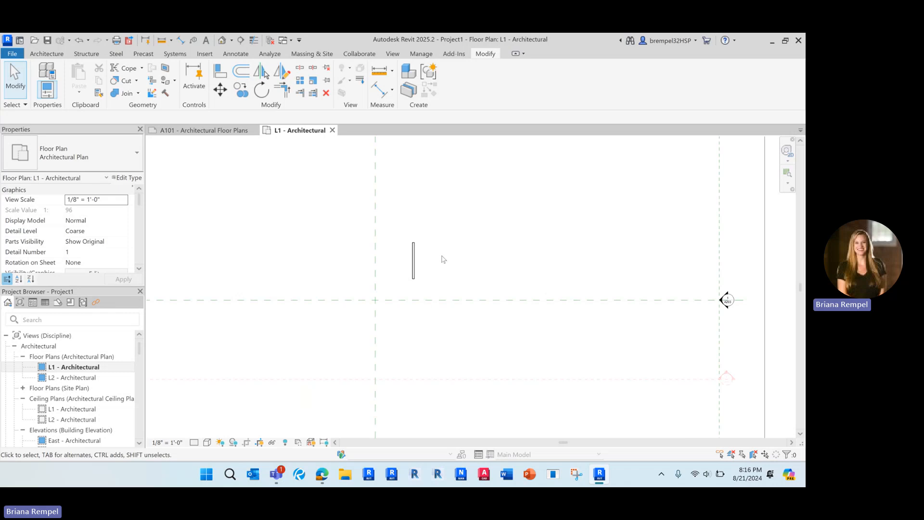
- Move the wall about 10 feet horizontally to the right, using its lower endpoint as the move start point
left_click(413, 261)
scroll(413, 279, "up", 2)
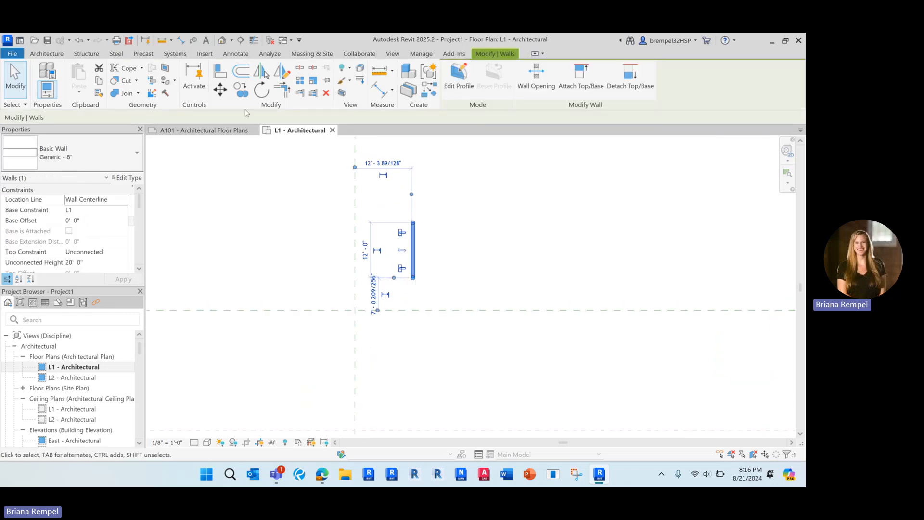
left_click(220, 89)
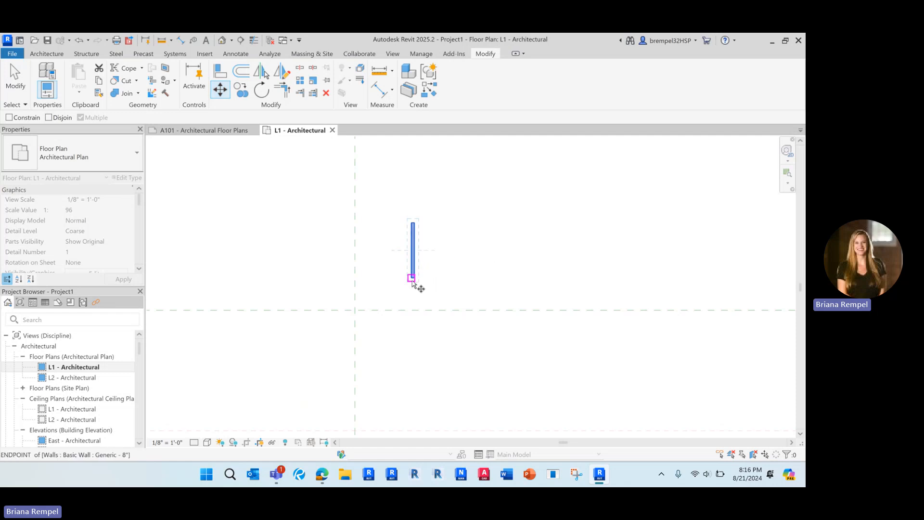
scroll(411, 284, "up", 2)
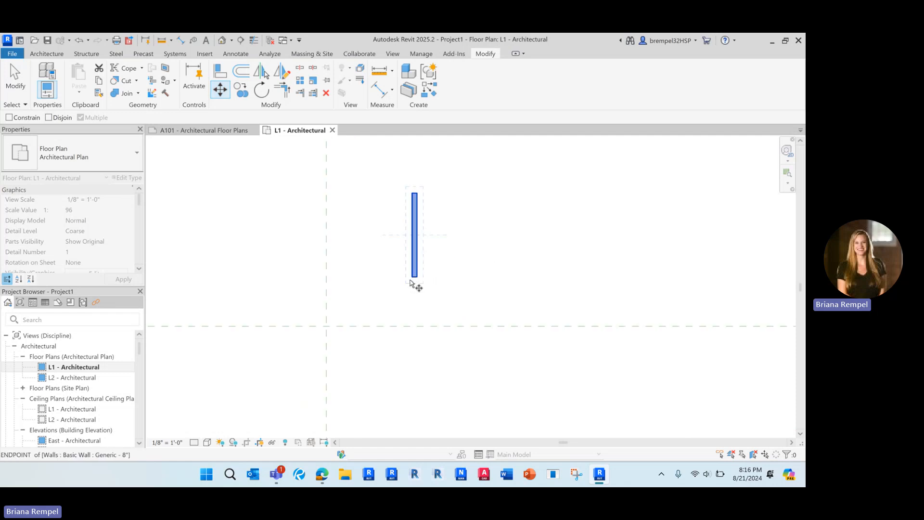
scroll(411, 284, "up", 2)
left_click(412, 282)
scroll(413, 283, "down", 1)
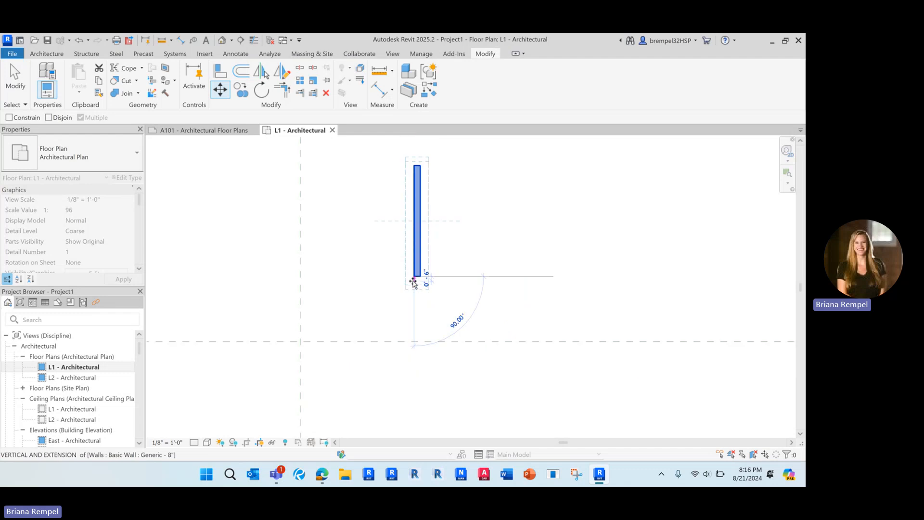
scroll(413, 283, "down", 2)
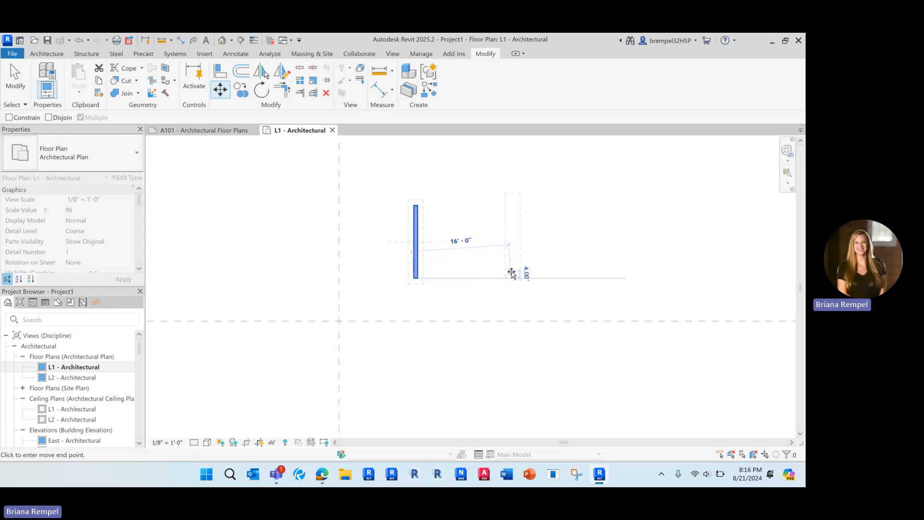
left_click(474, 277)
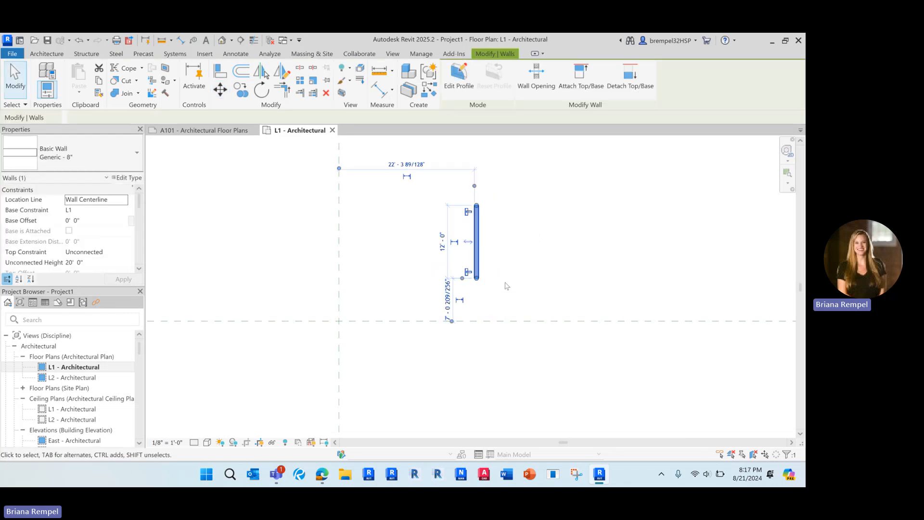
- Move the wall exactly 20 feet farther to the right from its lower endpoint and clear the selection
key("m")
key("v")
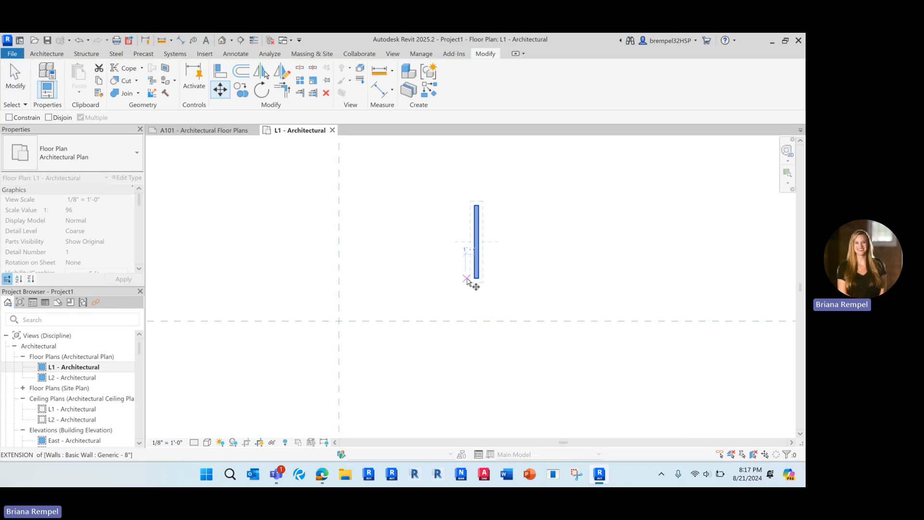
left_click(476, 278)
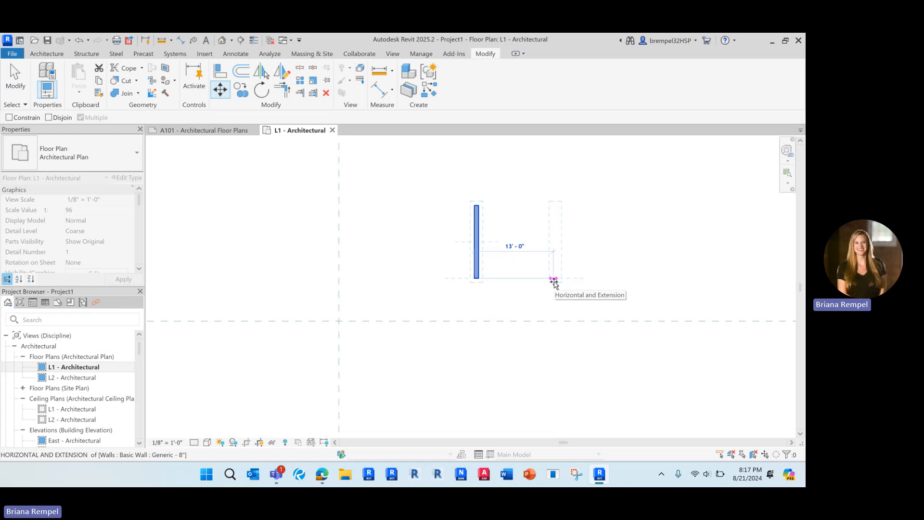
type("20")
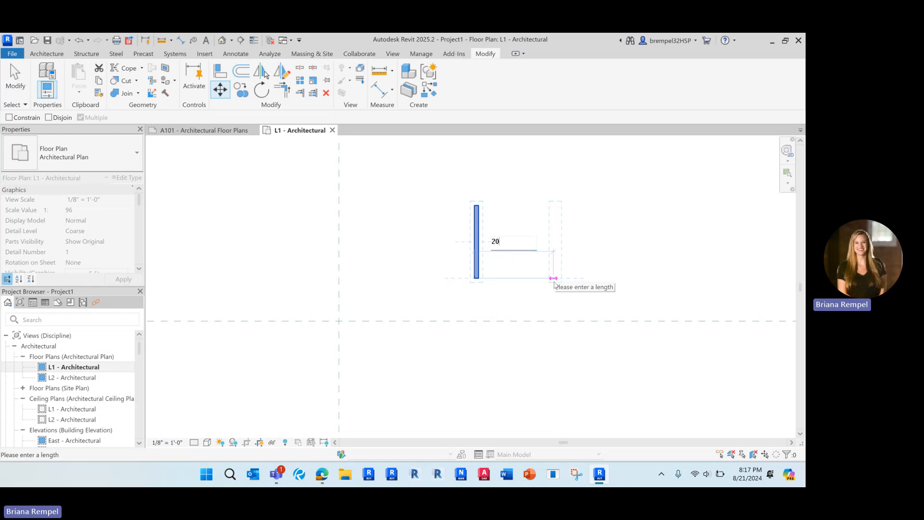
key("Return")
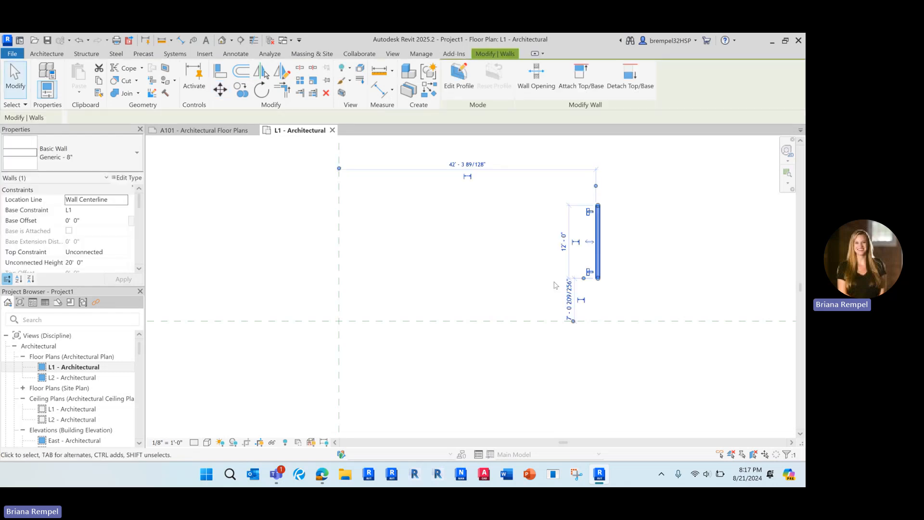
left_click(613, 232)
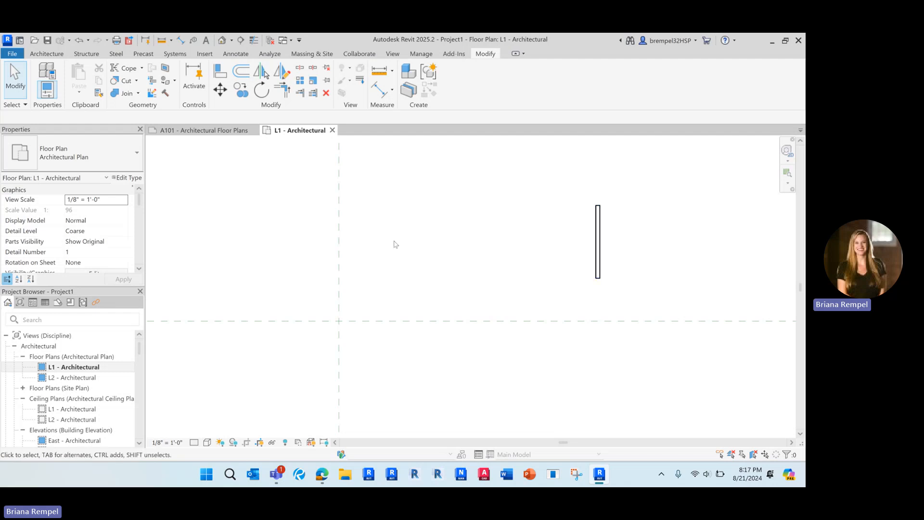
left_click(339, 236)
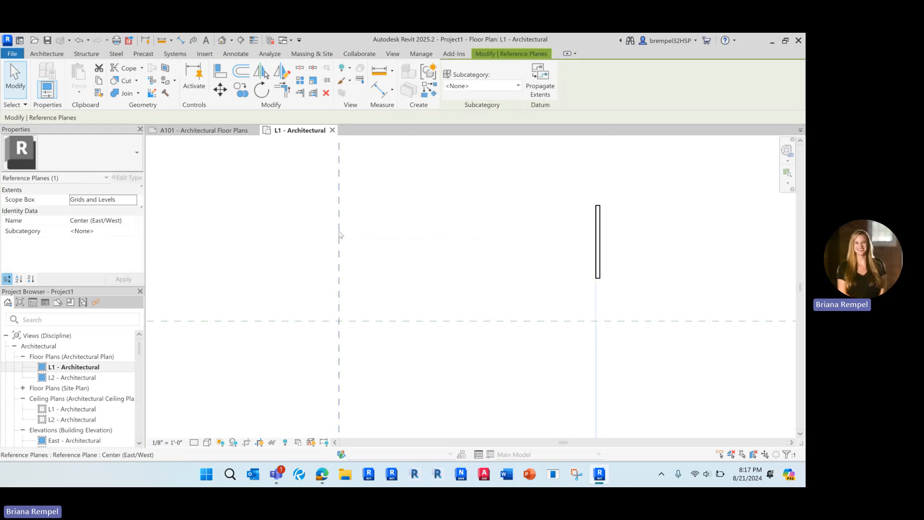
left_click(393, 187)
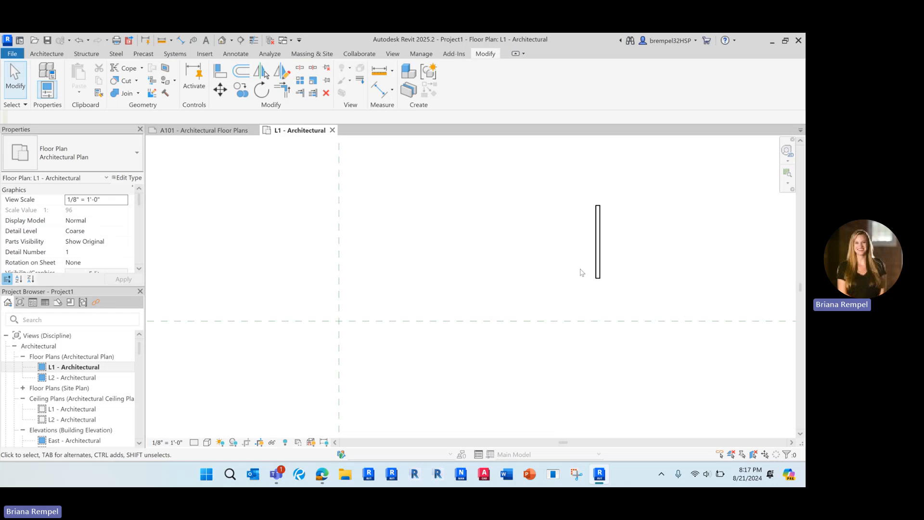
- Copy the wall twice horizontally toward the vertical reference plane with Multiple enabled, starting from its lower endpoint, and end the Copy command
left_click(597, 265)
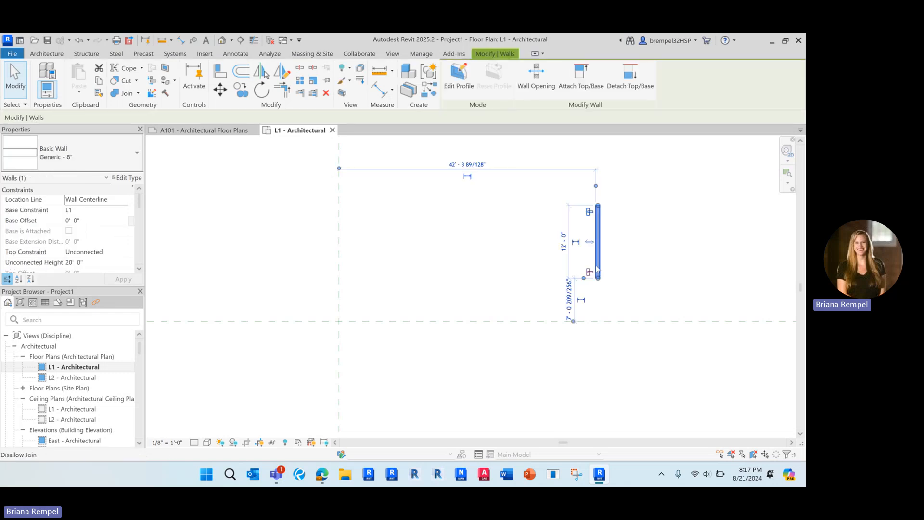
left_click(240, 92)
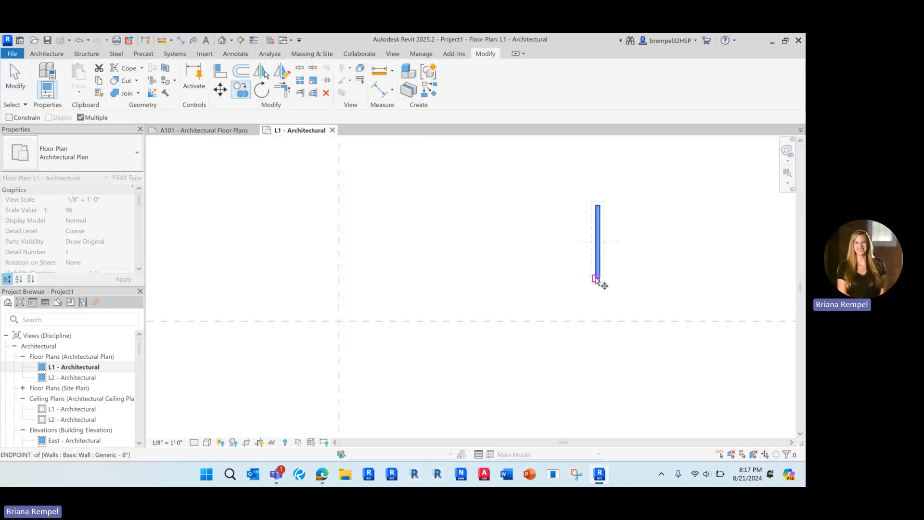
left_click(596, 278)
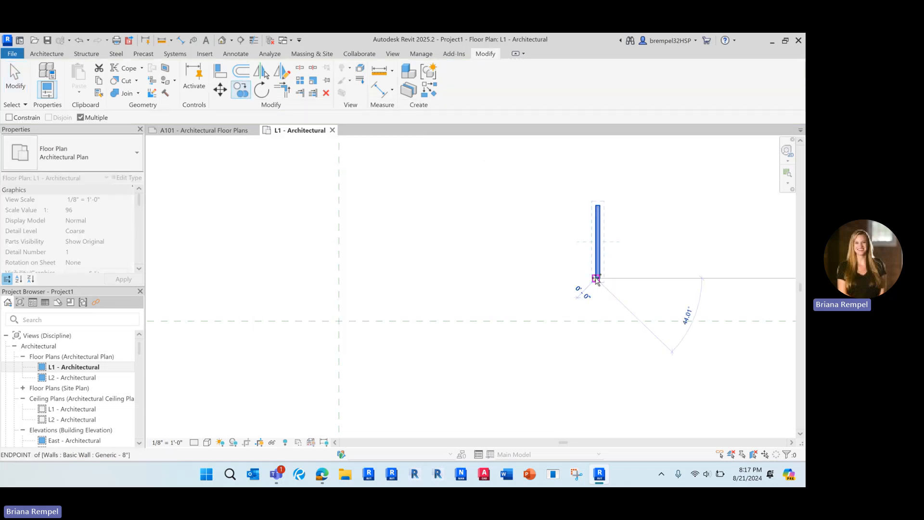
left_click(536, 279)
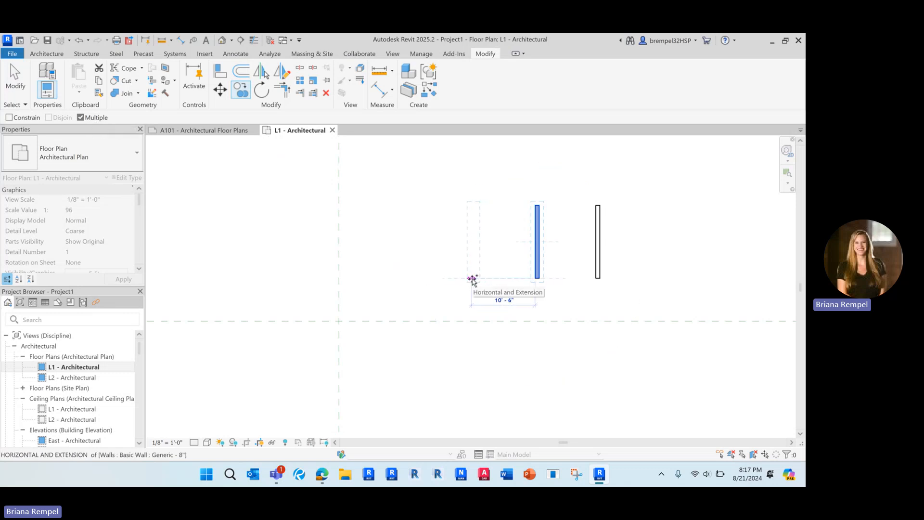
left_click(457, 278)
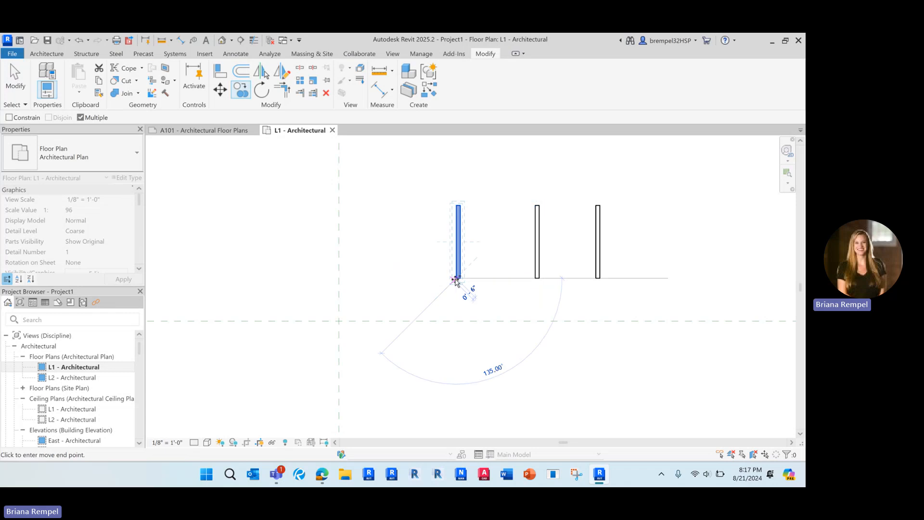
key("Escape")
key("Escape")
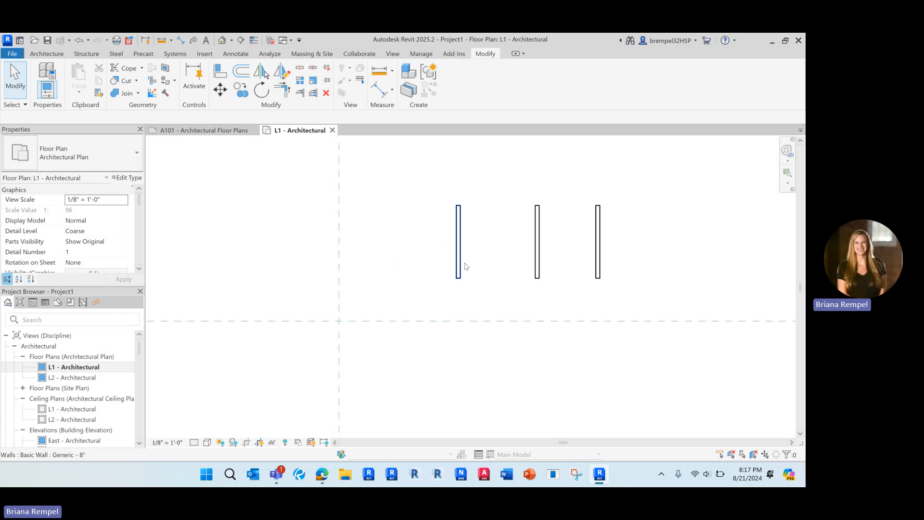
- Move the middle wall horizontally to the right by the distance from the left wall's lower endpoint to the right wall's lower endpoint
left_click(542, 262)
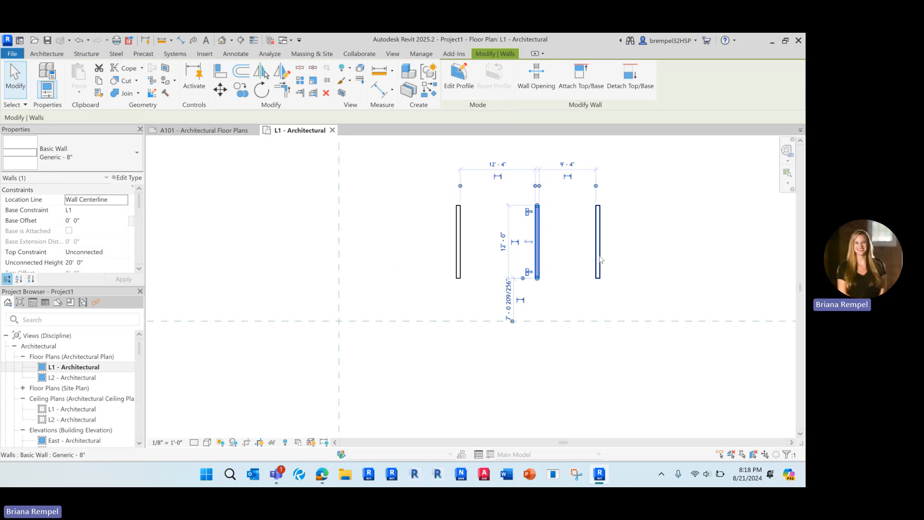
left_click(447, 301)
left_click(536, 269)
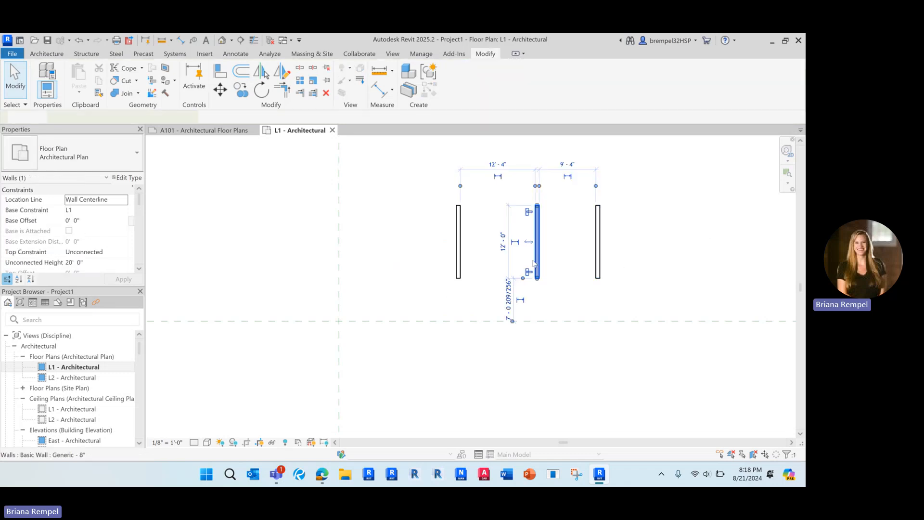
left_click(219, 89)
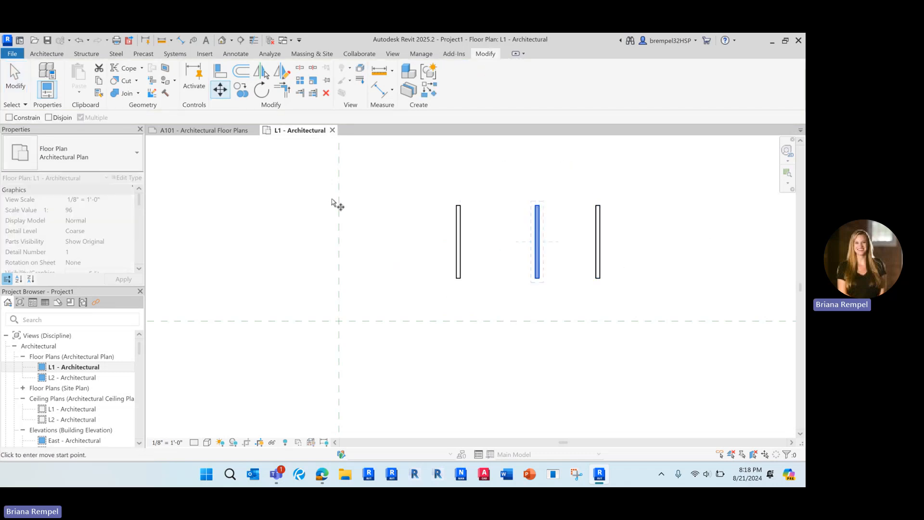
left_click(460, 278)
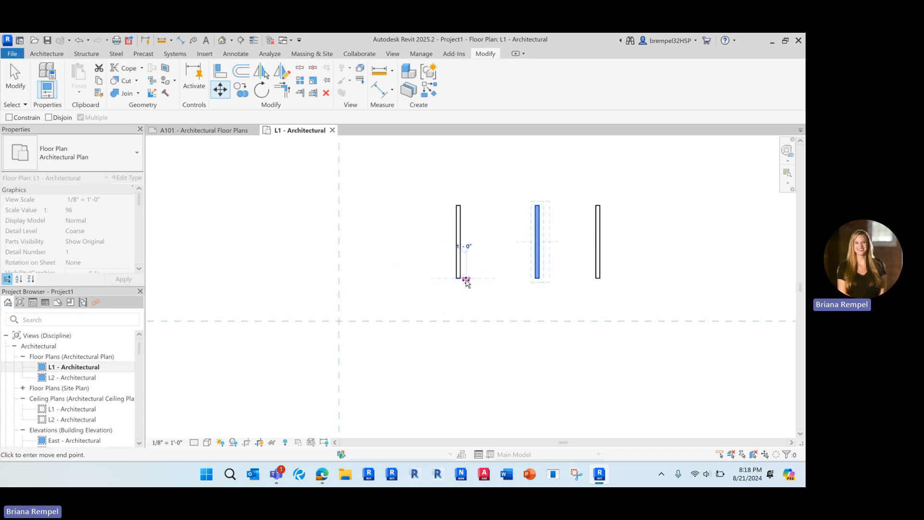
left_click(599, 278)
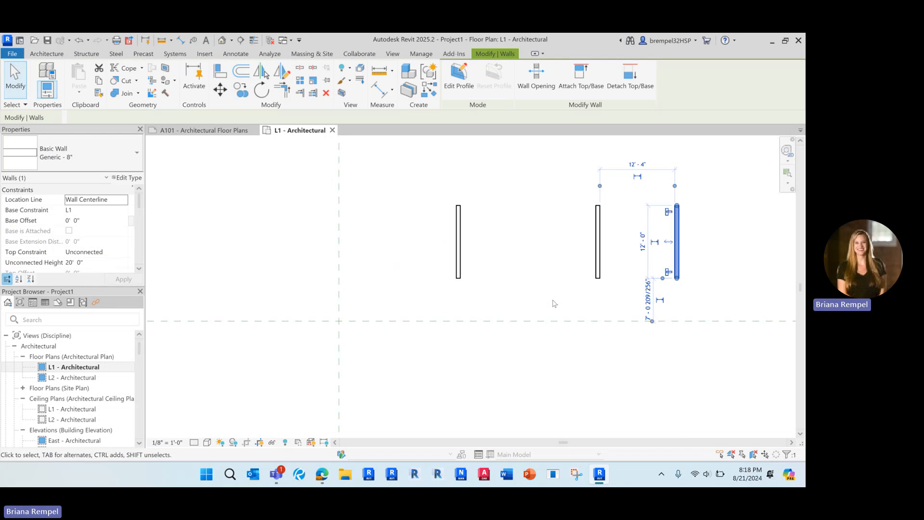
- Move the leftmost wall straight up by half its length, from its midpoint to its upper endpoint
left_click(495, 207)
middle_click_drag(495, 206, 454, 264)
left_click(425, 304)
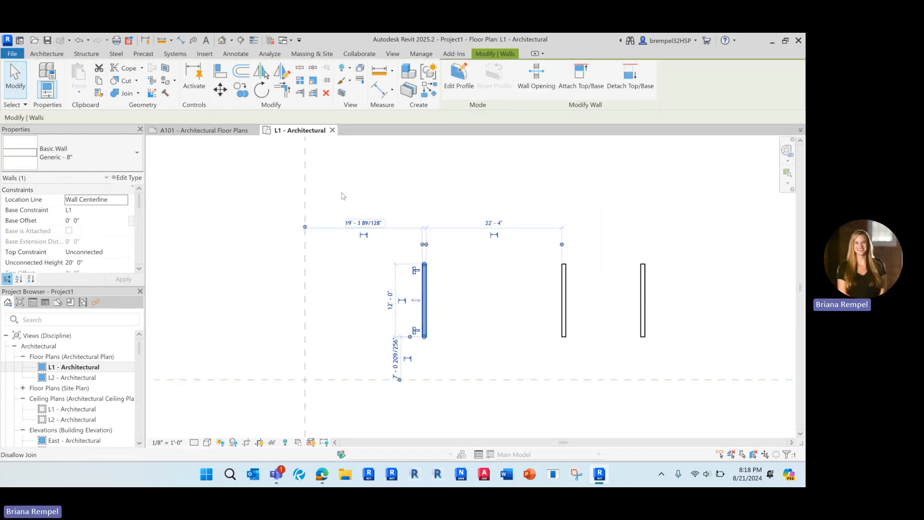
left_click(221, 96)
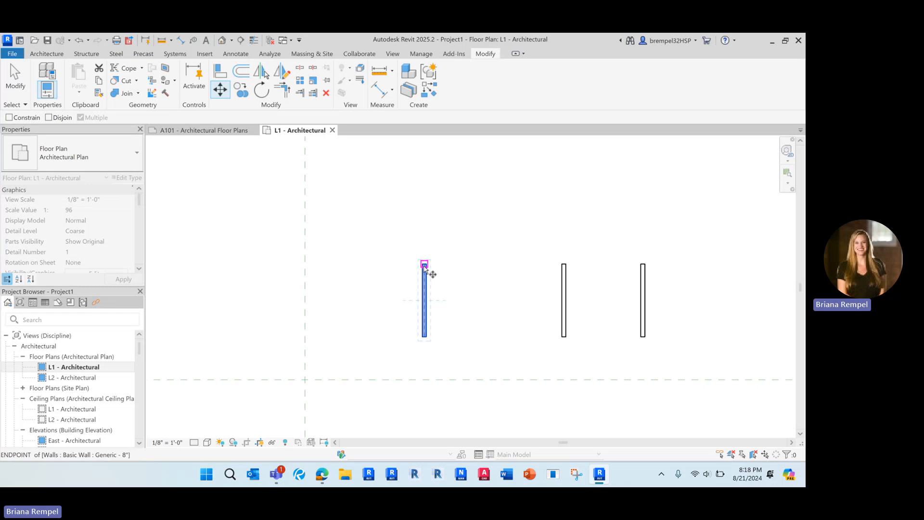
left_click(424, 301)
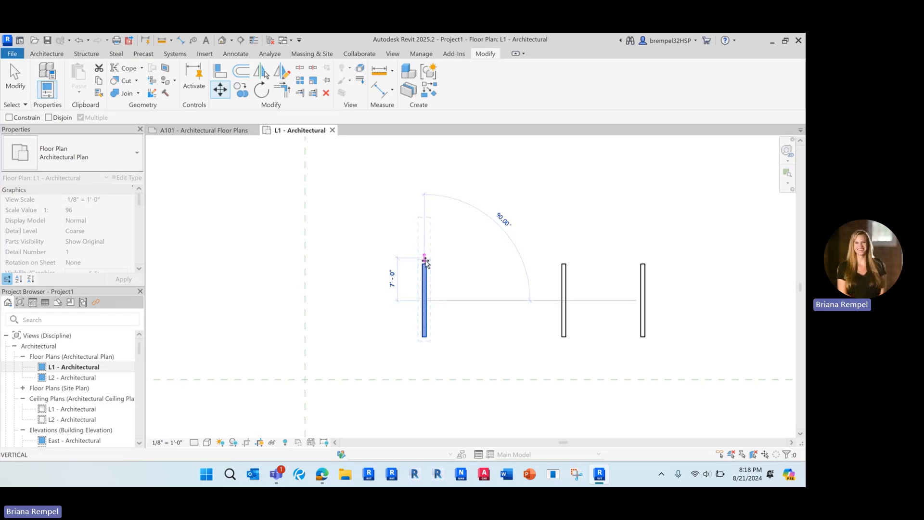
left_click(424, 263)
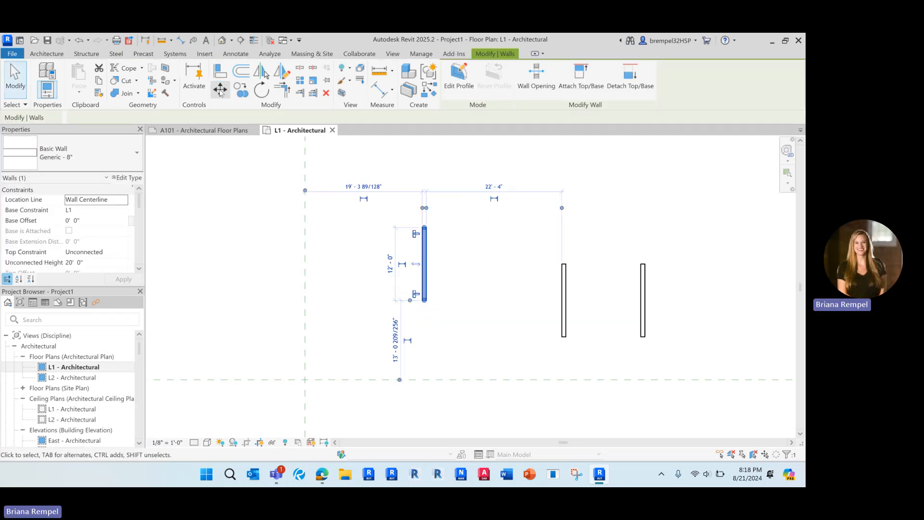
- Move the same wall diagonally up and left, across to the other side of the vertical reference plane
key("m")
key("v")
left_click(425, 255)
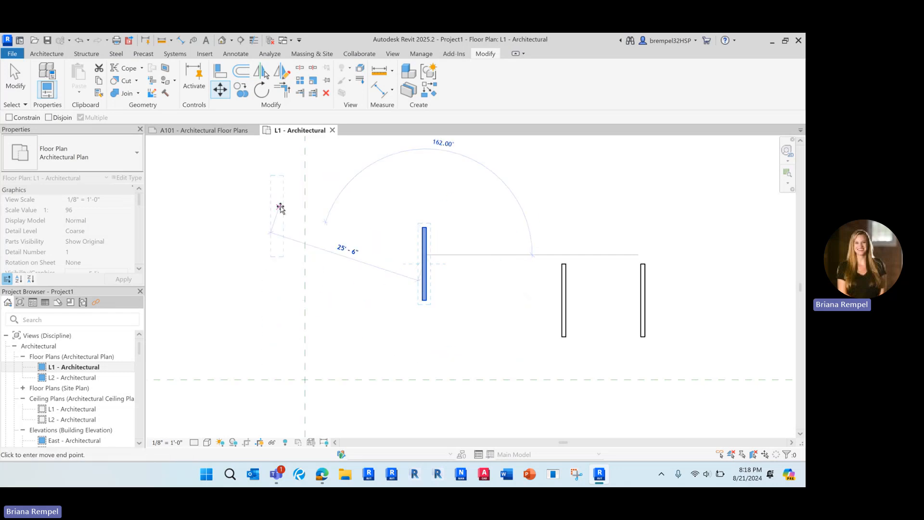
left_click(260, 216)
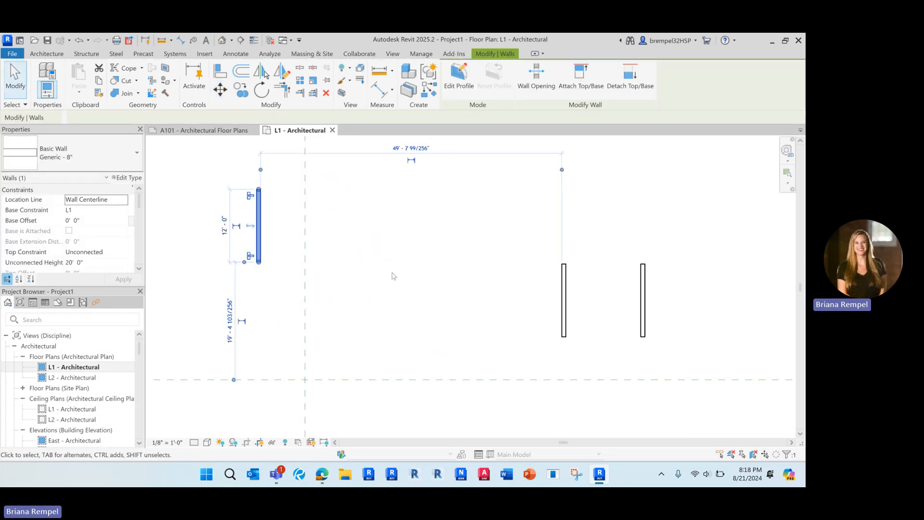
- Copy the wall from its lower endpoint to three freehand positions right of the vertical reference plane, and end the Copy command
left_click(240, 92)
left_click(259, 263)
left_click(362, 365)
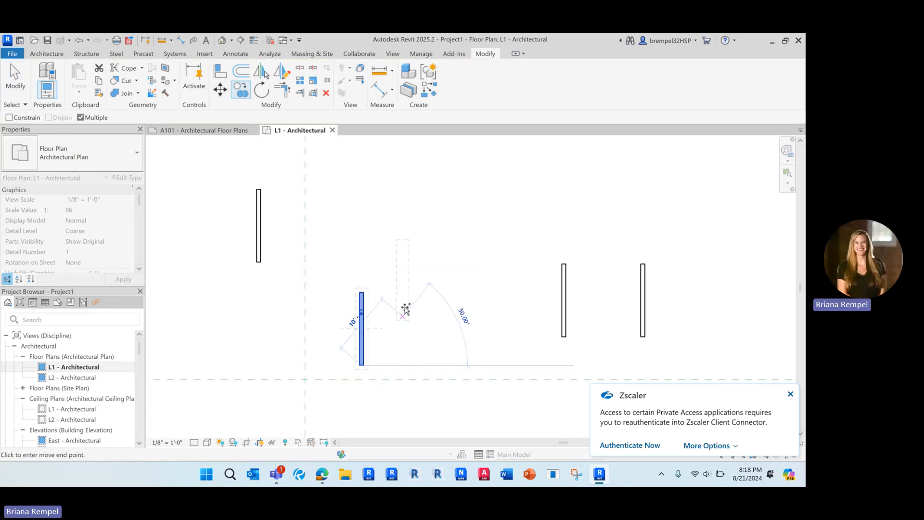
left_click(407, 292)
left_click(335, 268)
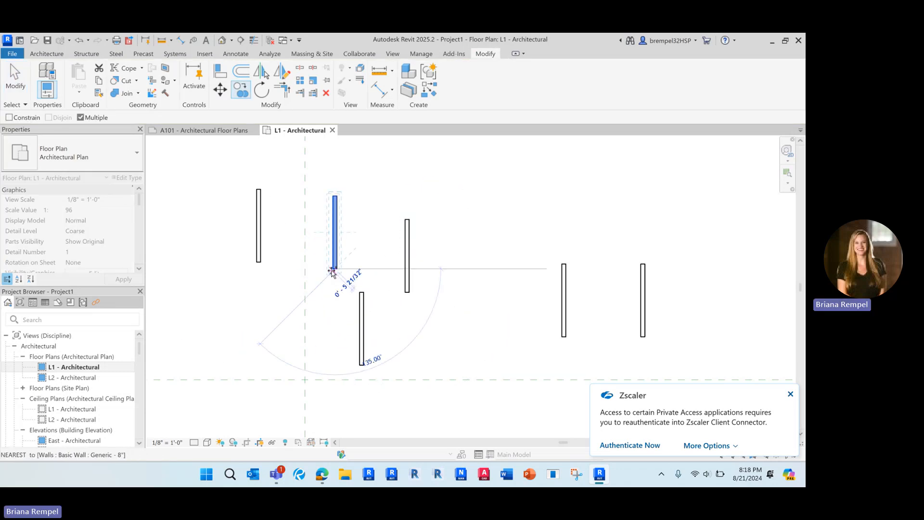
left_click(18, 85)
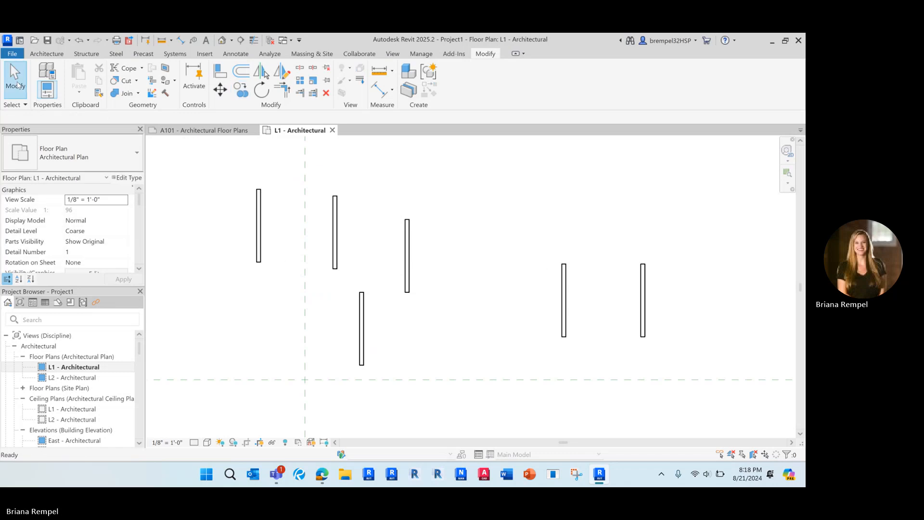
- Copy the wall just right of the vertical reference plane three times horizontally at equal spacing, using the leftmost wall's lower endpoint as start point
left_click(343, 248)
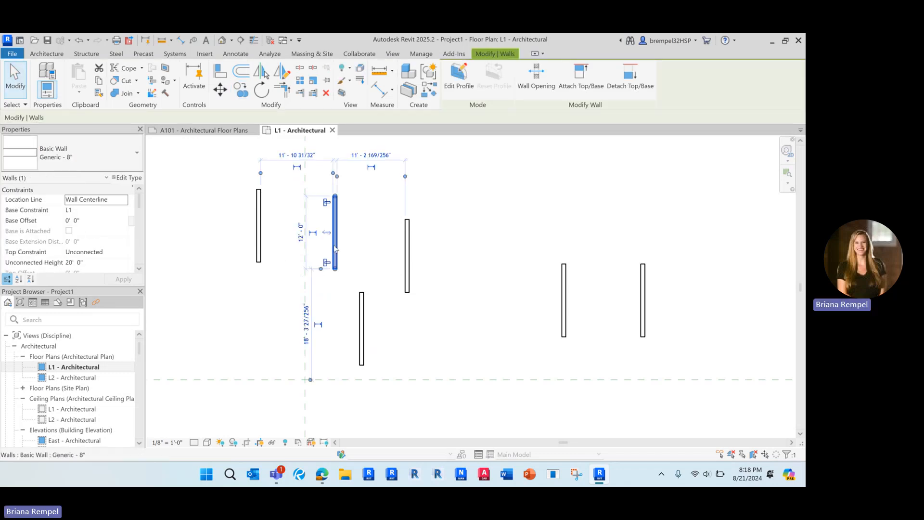
left_click(239, 92)
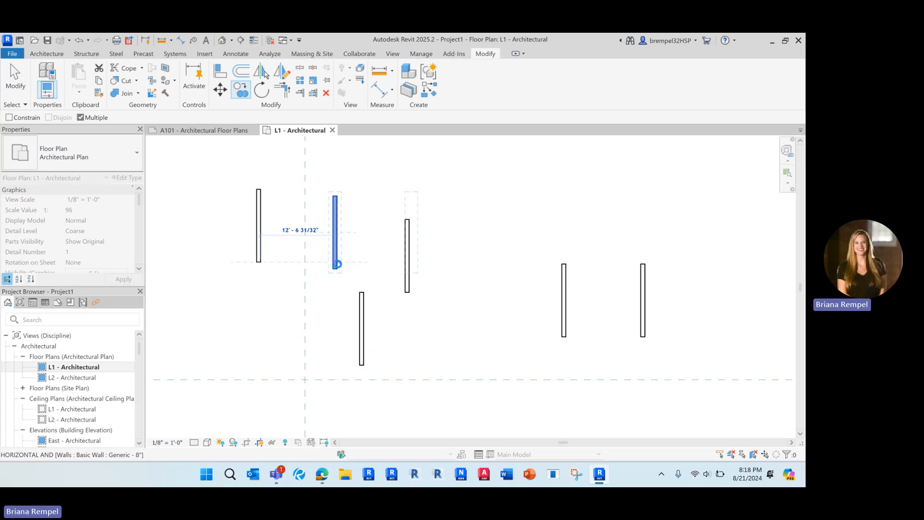
left_click(338, 264)
left_click(413, 264)
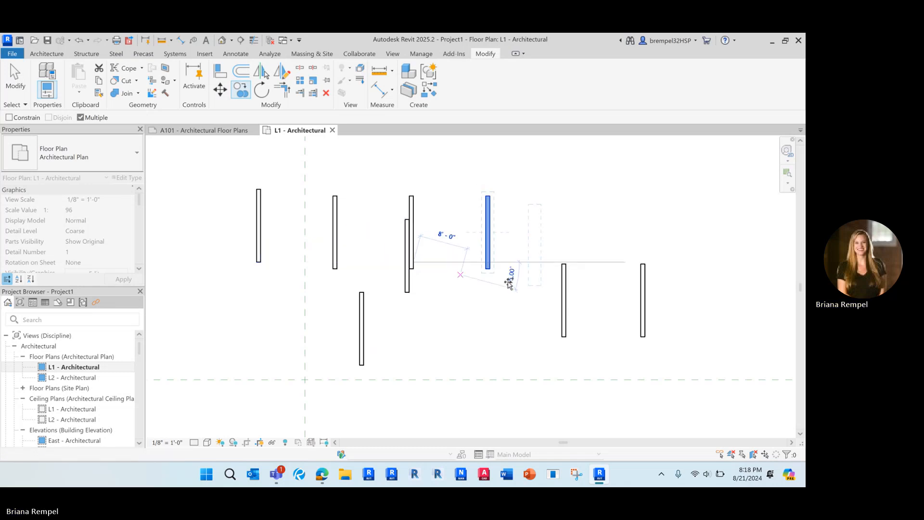
left_click(491, 264)
key("Escape")
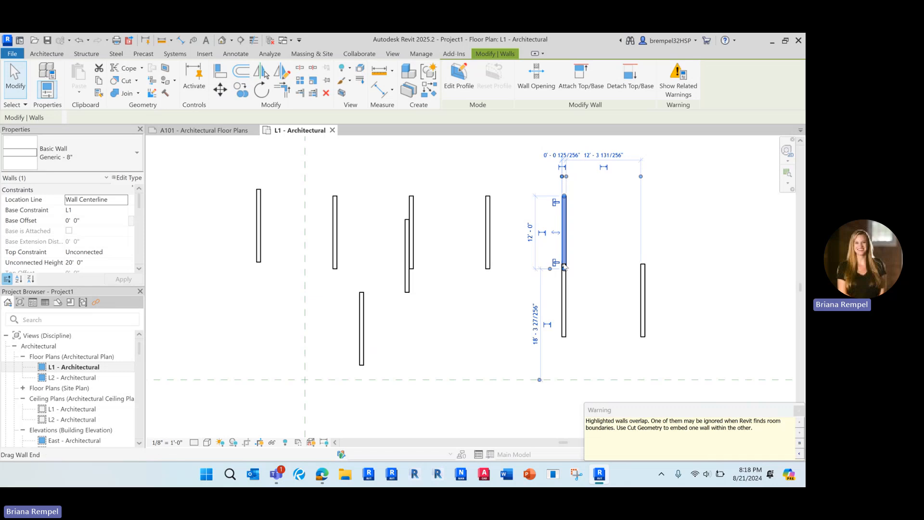
- Nudge the lower of the two overlapping walls to the left, clear of the upper wall, and clear the selection
left_click(563, 291)
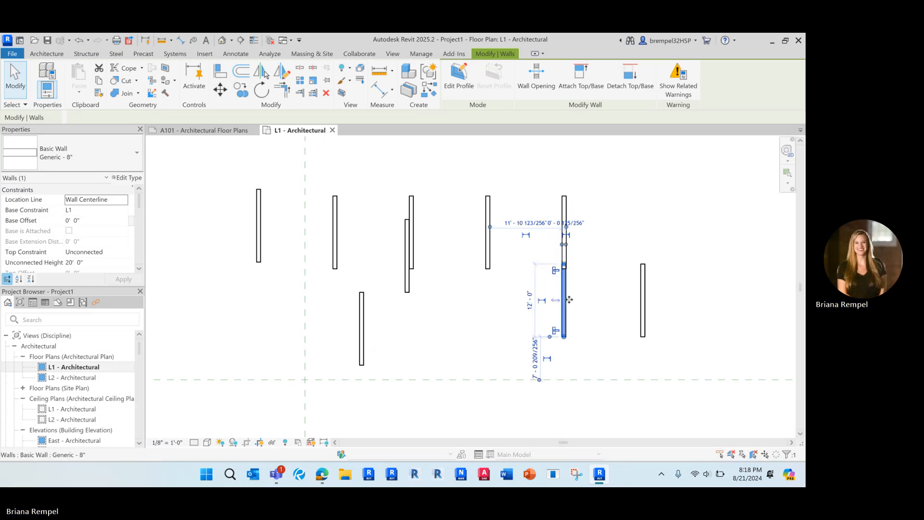
left_click_drag(569, 299, 561, 300)
key("Left")
key("Left")
key("Left")
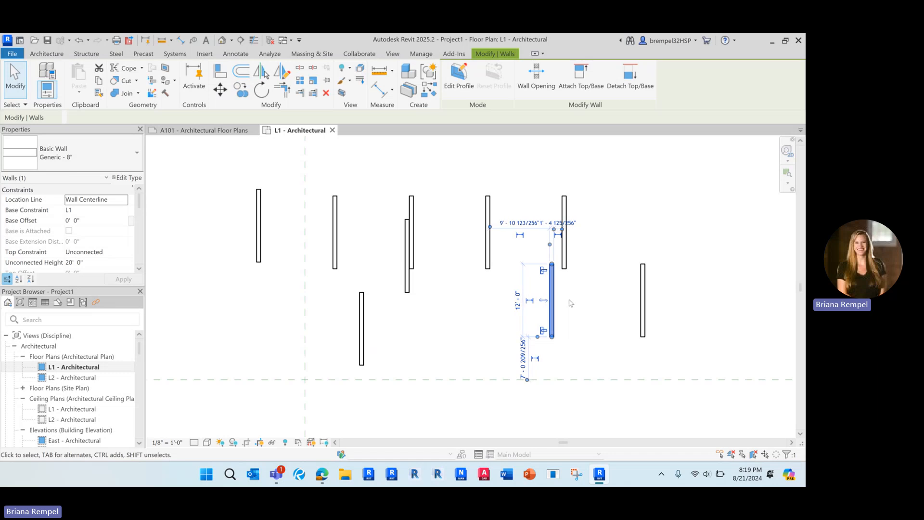
key("Right")
key("Right")
key("Left")
key("Left")
key("Left")
key("Escape")
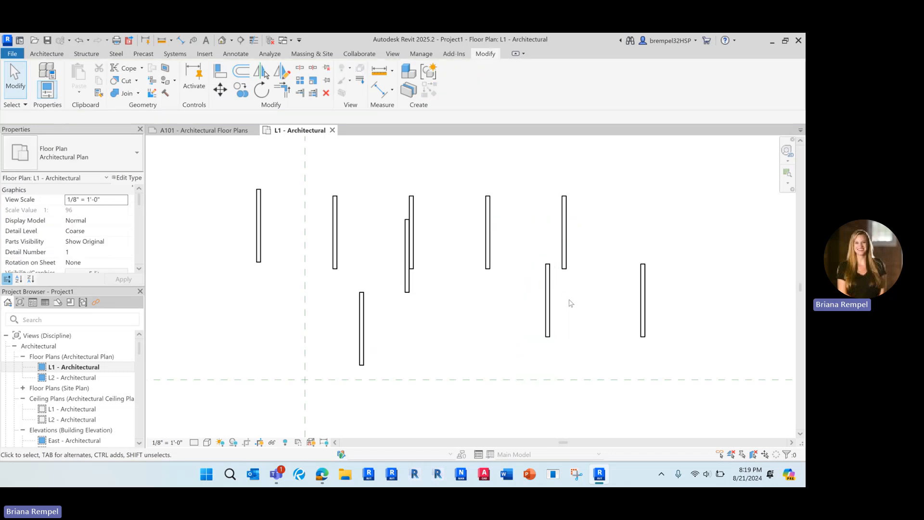
- Reposition the nudged wall freehand to about 5'-6" left of the nearest upper wall, aligned with the rightmost wall's ends, and deselect it
left_click(546, 287)
left_click_drag(545, 287, 530, 298)
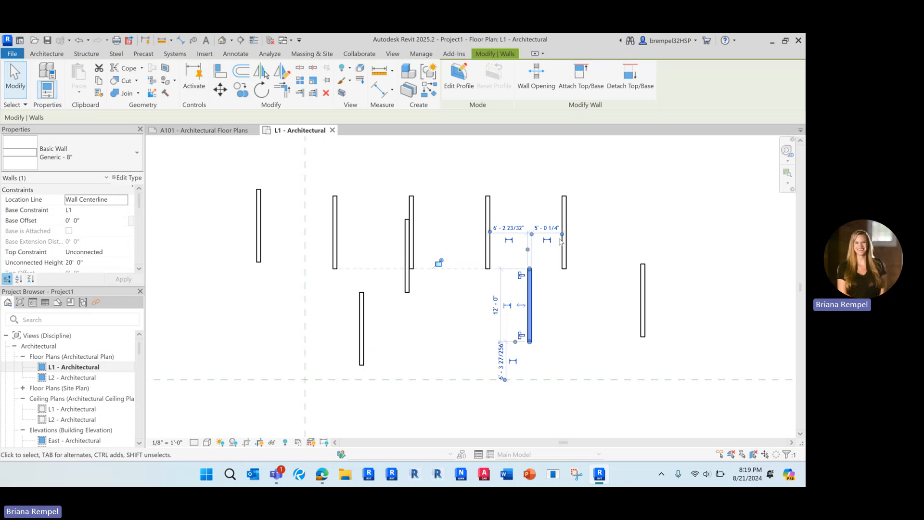
mouse_move(530, 291)
left_mouse_down()
mouse_move(552, 302)
mouse_move(524, 288)
left_mouse_up()
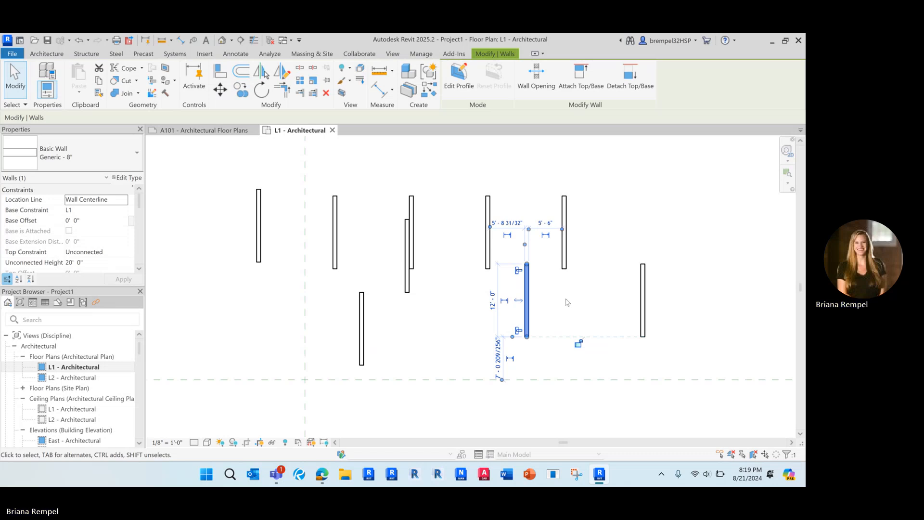
left_click(588, 197)
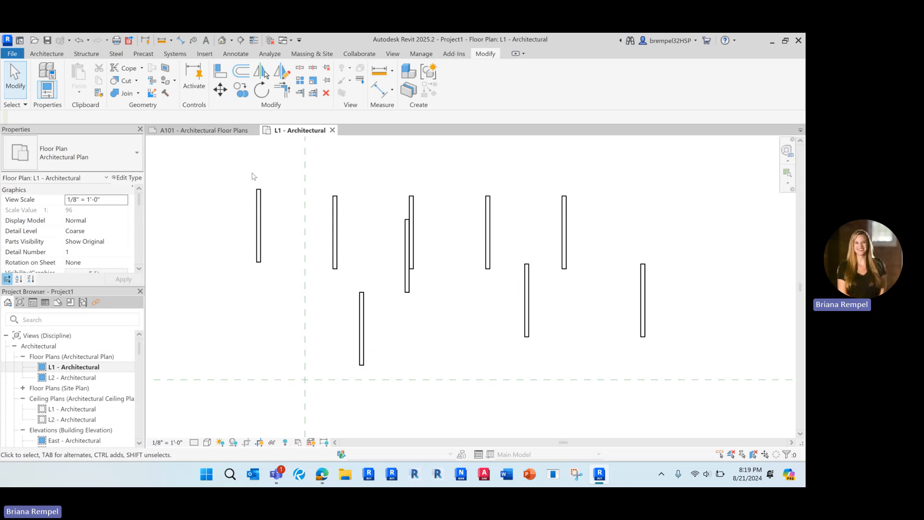
- Rotate the leftmost wall 75 degrees clockwise about its center, starting from a vertical ray, and clear the selection
left_click(263, 220)
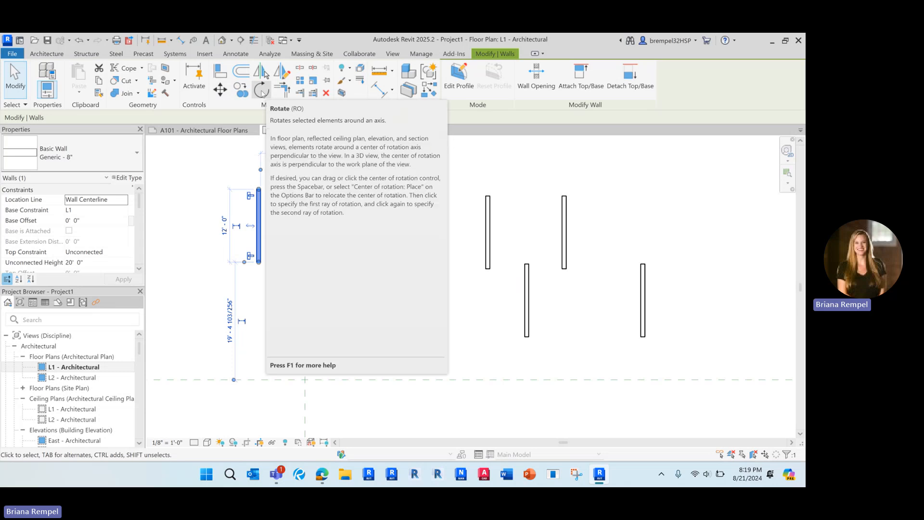
left_click(262, 90)
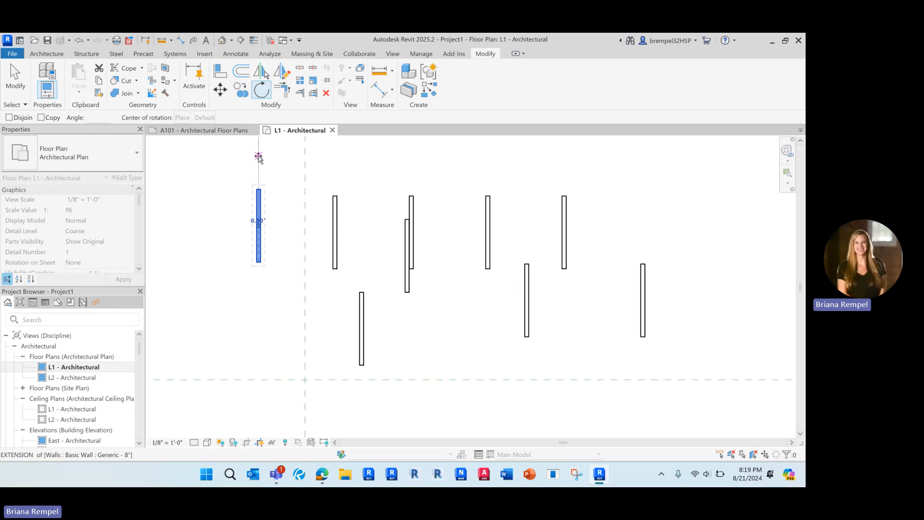
left_click(262, 162)
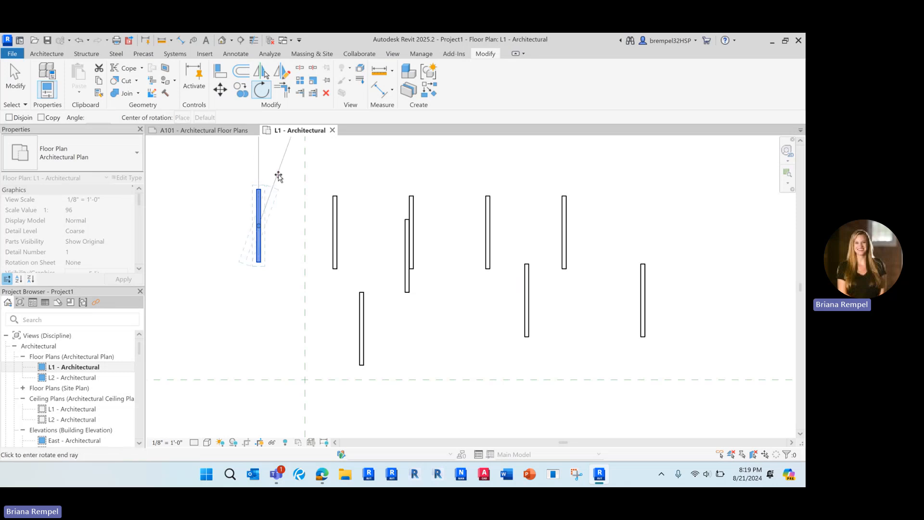
middle_click_drag(288, 201, 290, 287)
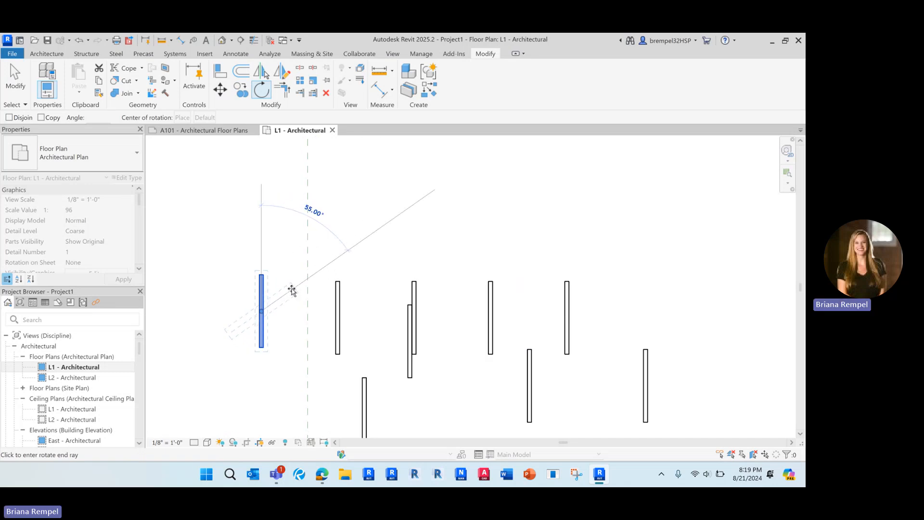
type("75")
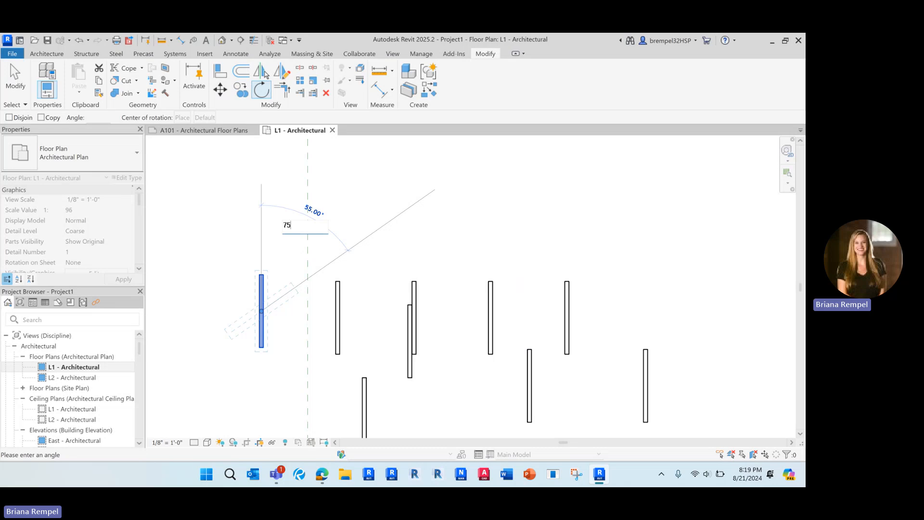
key("Return")
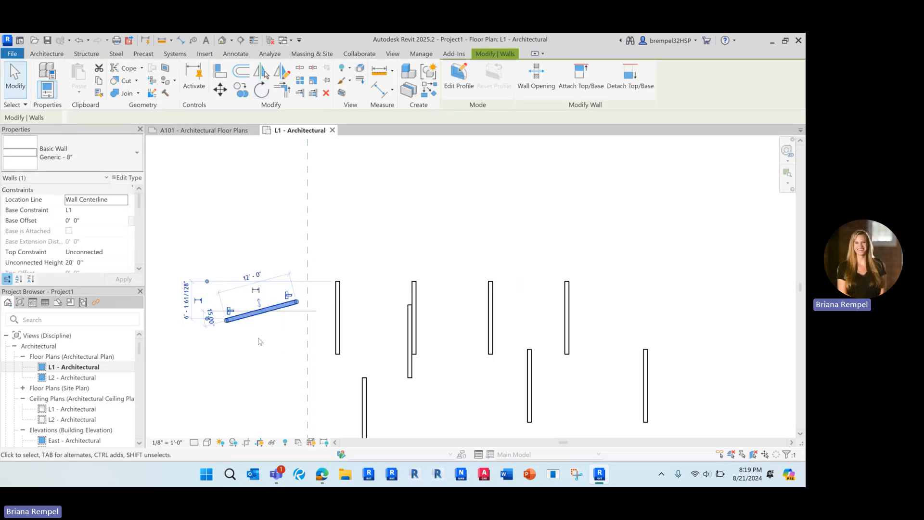
left_click(267, 244)
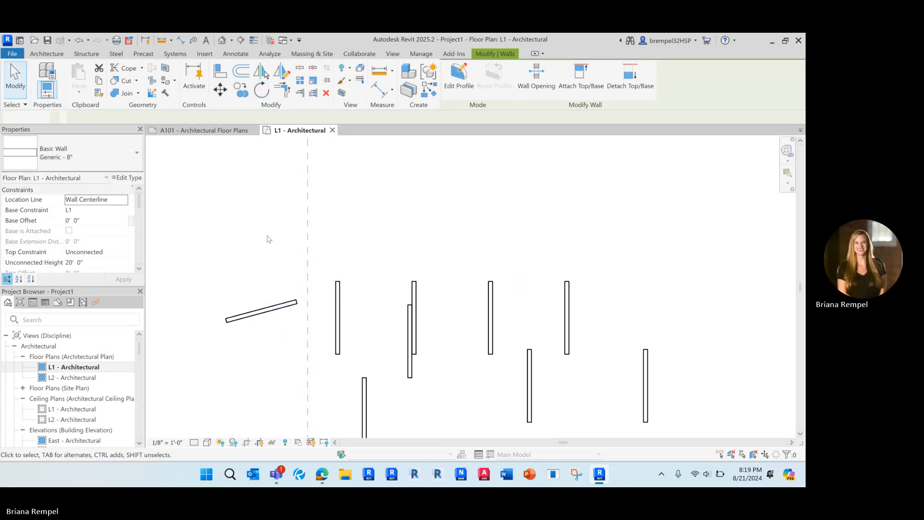
- Rotate the slanted wall clockwise about the upper endpoint of the nearest vertical wall, after relocating the center of rotation there
left_click(261, 90)
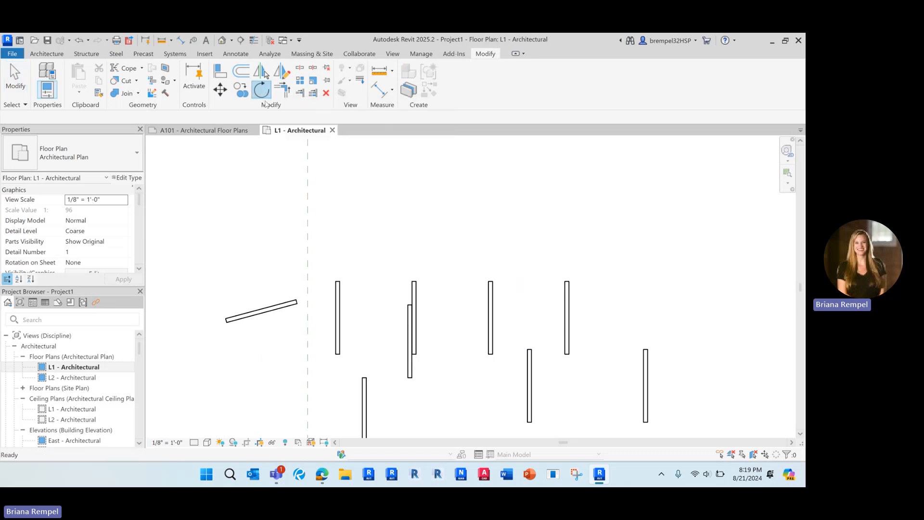
key("Escape")
left_click(282, 308)
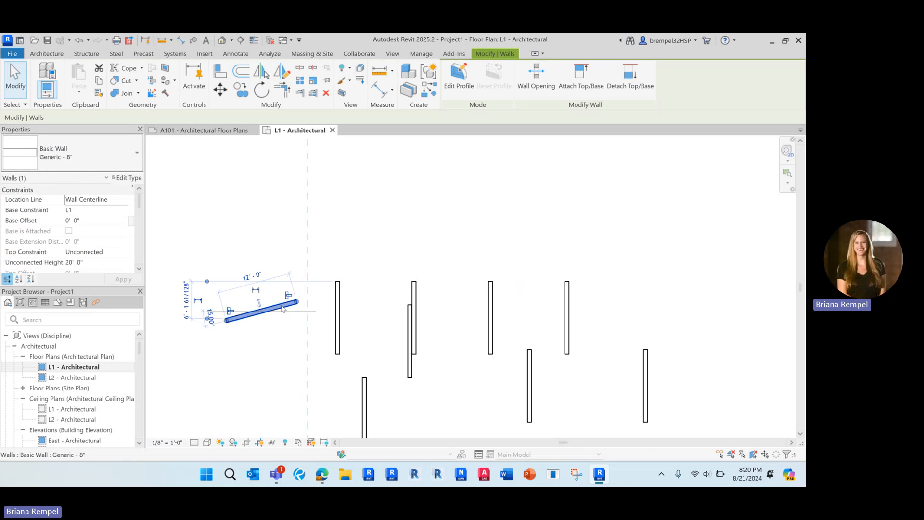
left_click(265, 93)
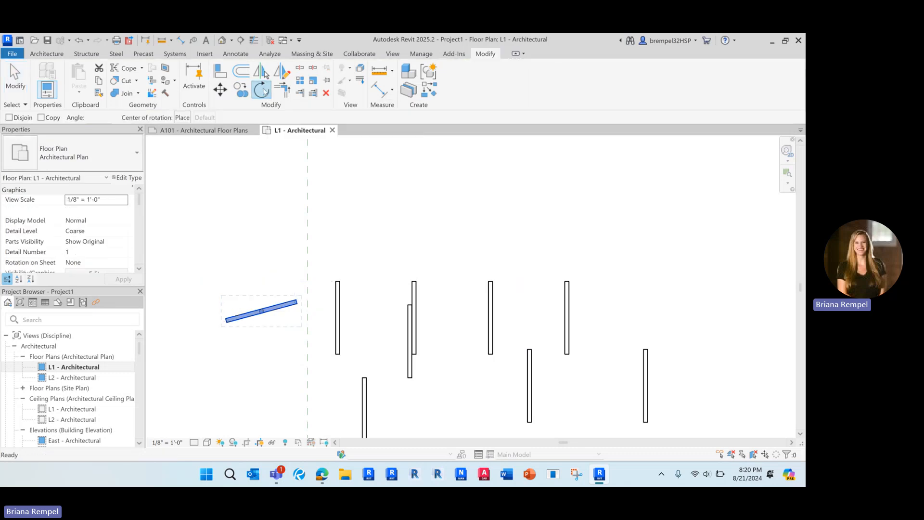
left_click(338, 293)
scroll(338, 292, "up", 1)
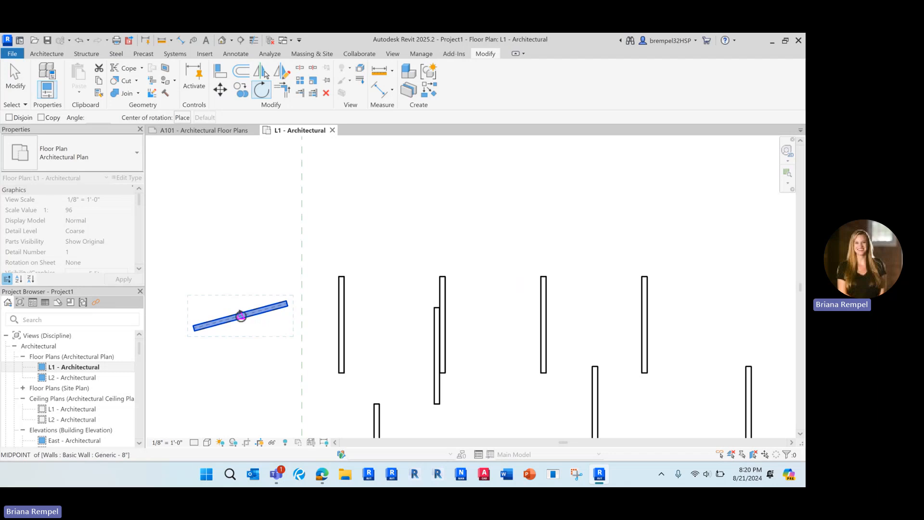
left_click_drag(241, 315, 340, 276)
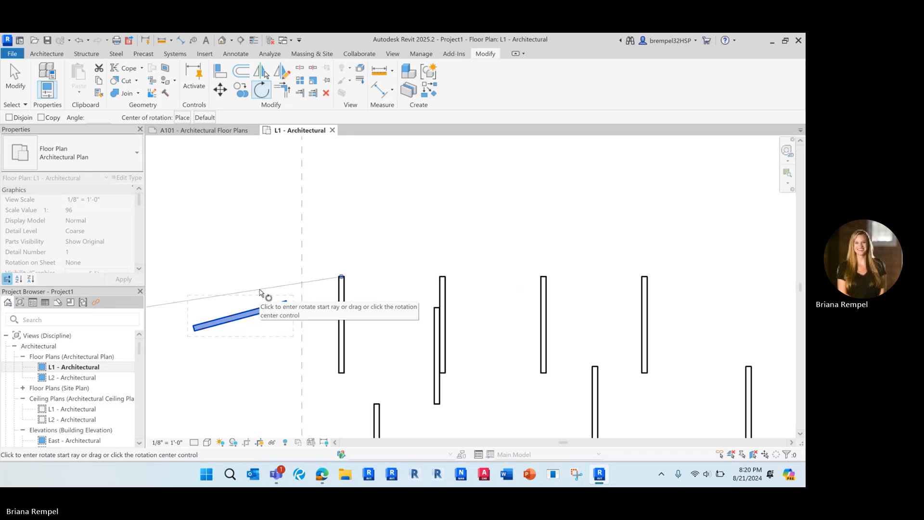
scroll(260, 292, "down", 2)
left_click(208, 300)
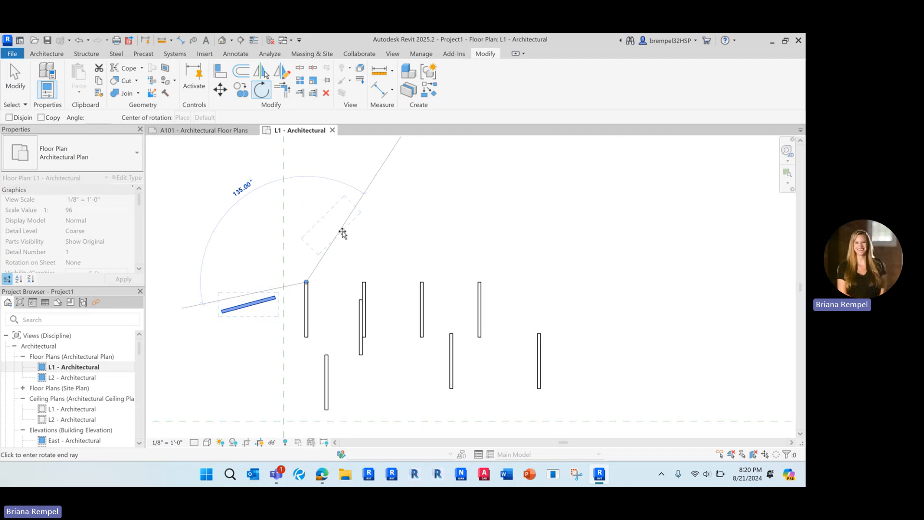
left_click(272, 248)
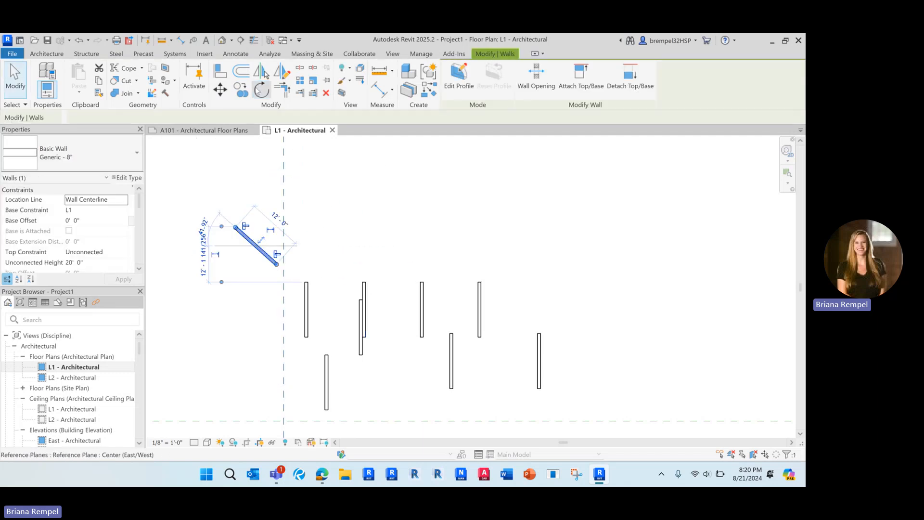
- Rotate the same slanted wall another 62 degrees clockwise about the nearest vertical wall's upper endpoint, starting from a ray along the wall, and deselect it
key("r")
key("o")
scroll(260, 217, "up", 2)
scroll(255, 273, "up", 1)
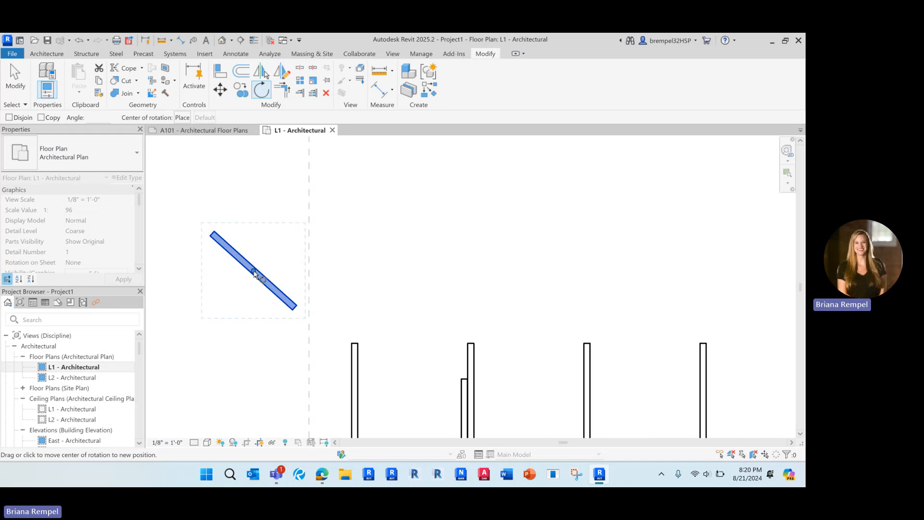
mouse_move(254, 274)
left_mouse_down()
mouse_move(282, 304)
mouse_move(371, 330)
mouse_move(354, 345)
left_mouse_up()
left_click(197, 200)
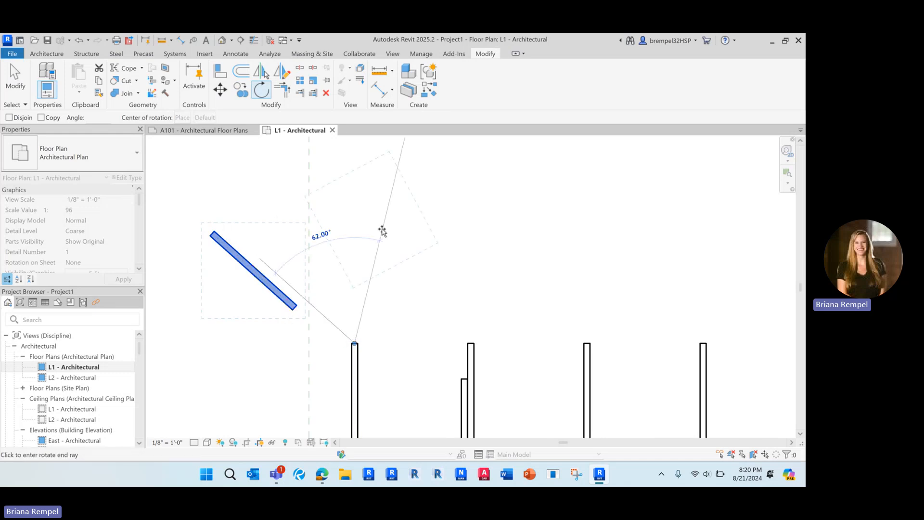
left_click(382, 228)
scroll(417, 308, "down", 3)
middle_click_drag(413, 343, 397, 298)
scroll(395, 297, "down", 1)
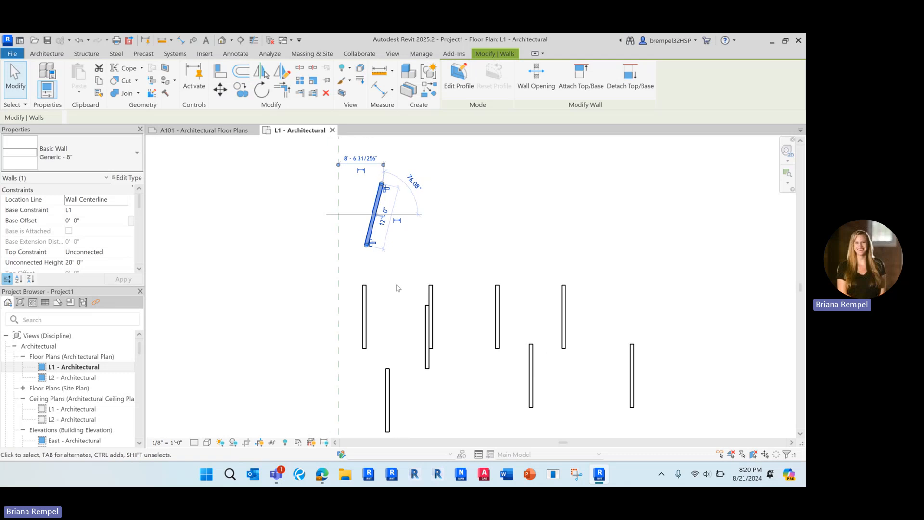
left_click(397, 278)
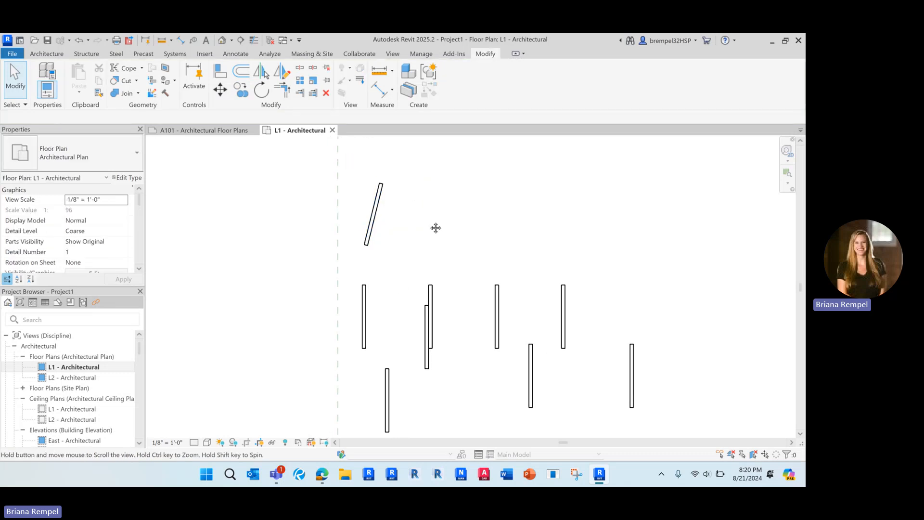
- Draw a long horizontal Generic - 8" architectural wall that crosses the slanted wall above the row of vertical walls, and end the command
middle_click_drag(435, 226, 380, 211)
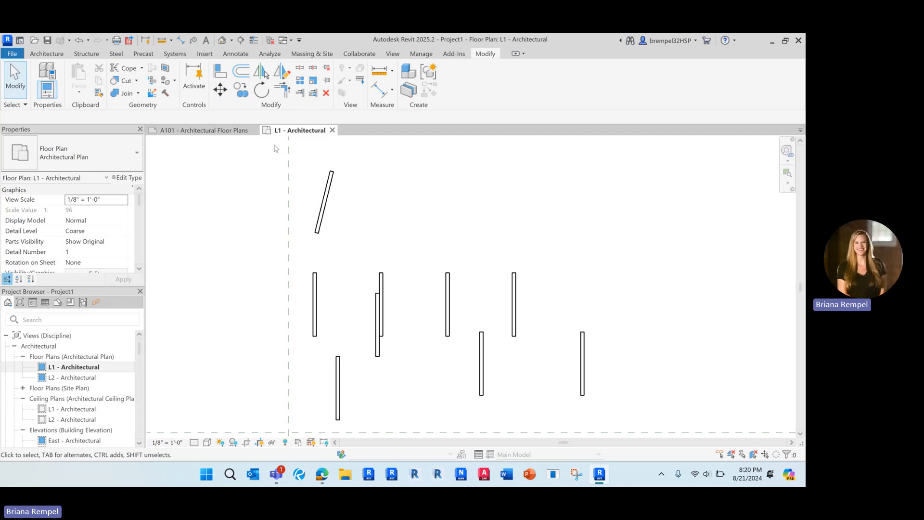
left_click(47, 54)
left_click(44, 89)
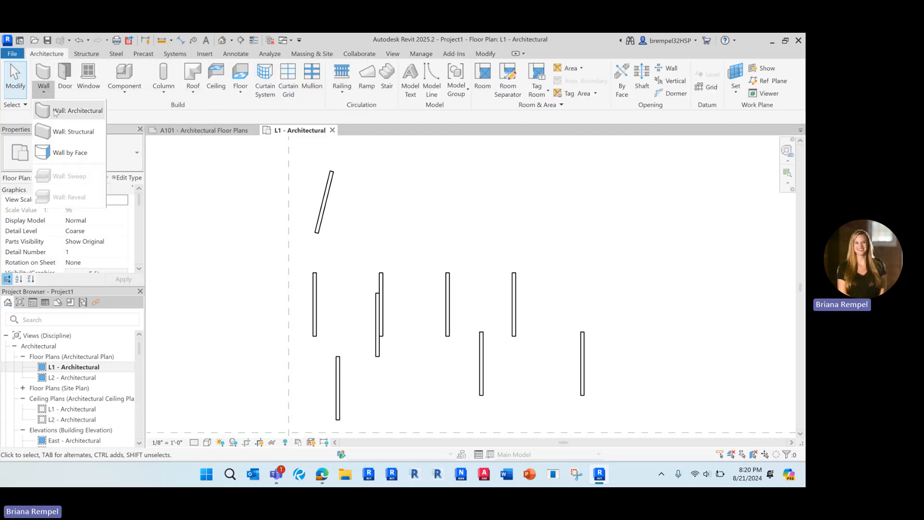
left_click(77, 110)
left_click(271, 211)
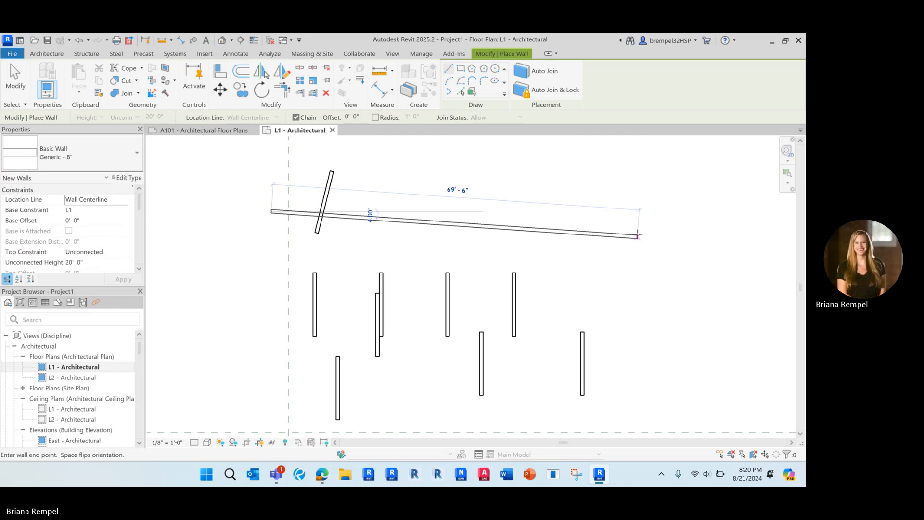
left_click(583, 210)
key("Escape")
key("Escape")
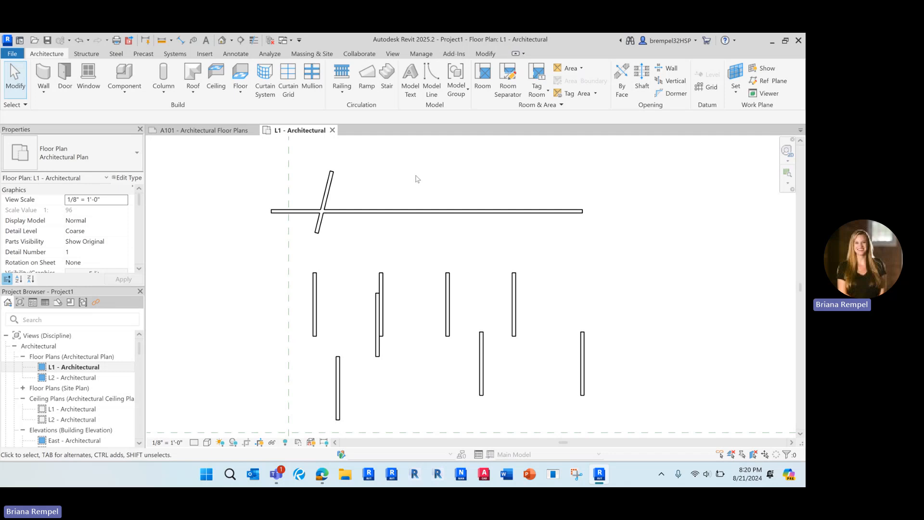
- Draw a short vertical wall upward from the long horizontal wall, starting slightly inside its right end, and end the command
left_click(485, 53)
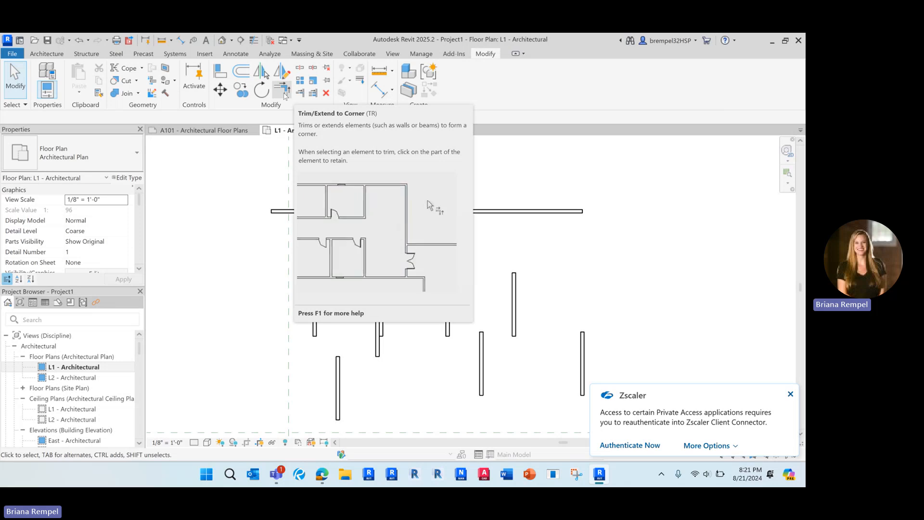
left_click(58, 55)
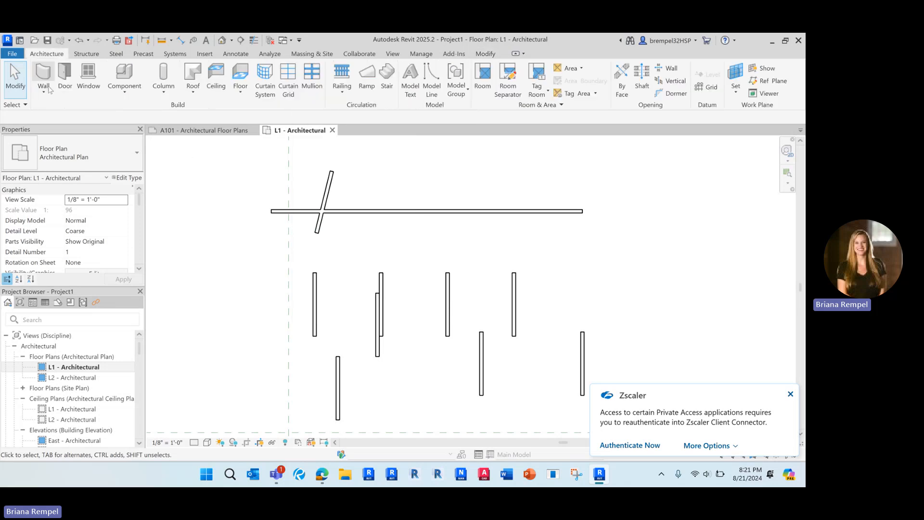
left_click(48, 71)
left_click(554, 211)
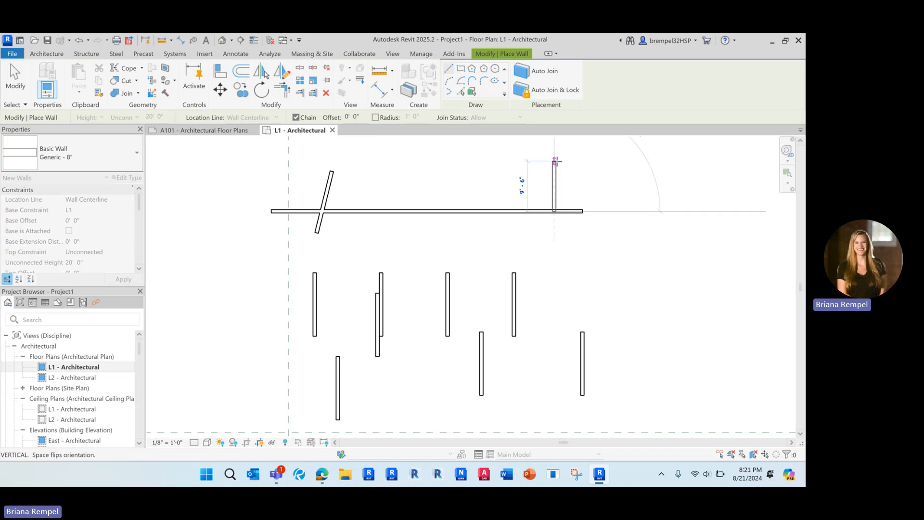
key("Escape")
key("Escape")
middle_click_drag(442, 177, 448, 196)
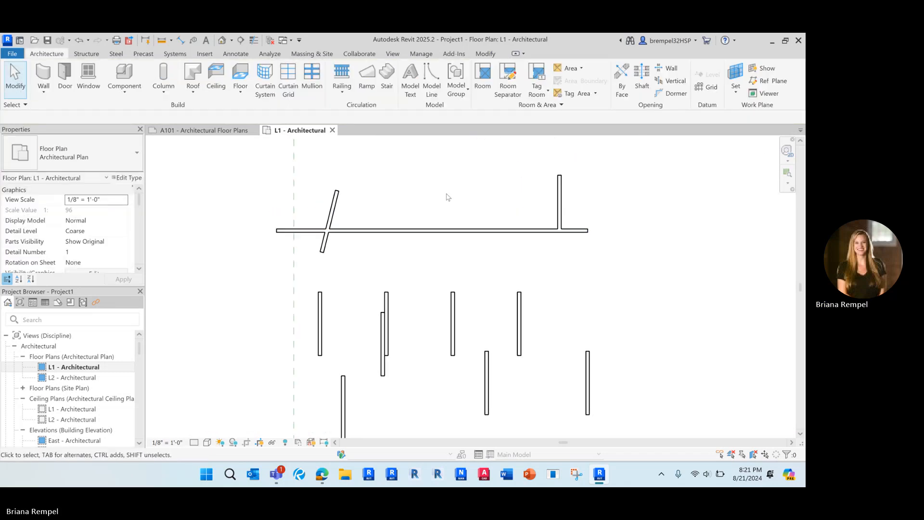
left_click(485, 54)
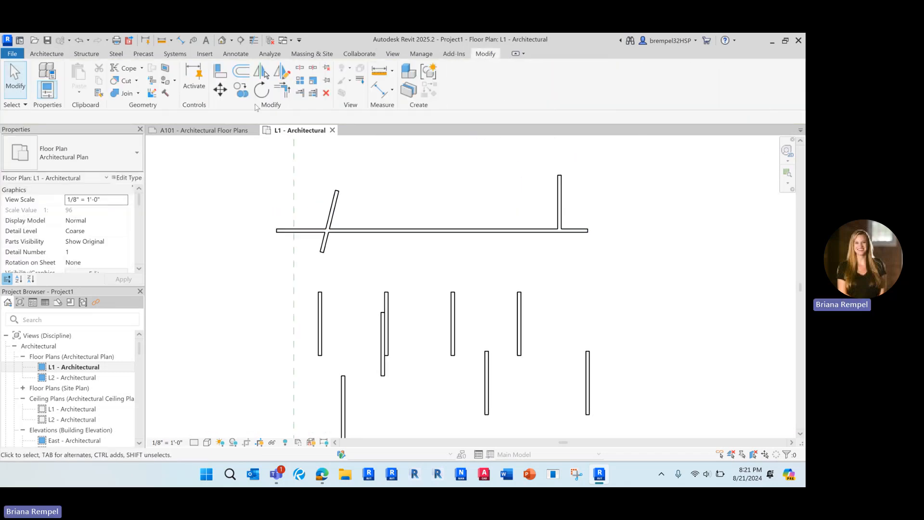
left_click(284, 91)
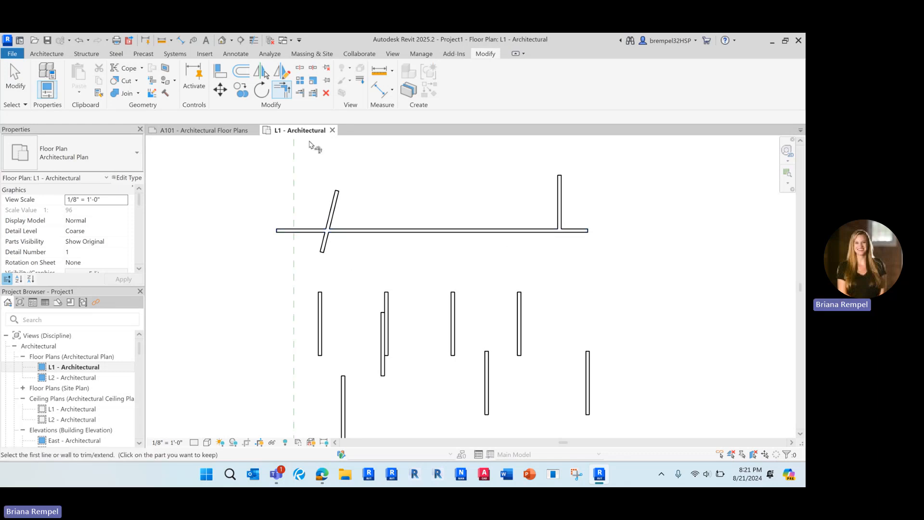
key("Escape")
- Draw a short free-standing horizontal wall above the long wall, between the slanted and short vertical walls, and end the command
left_click(46, 54)
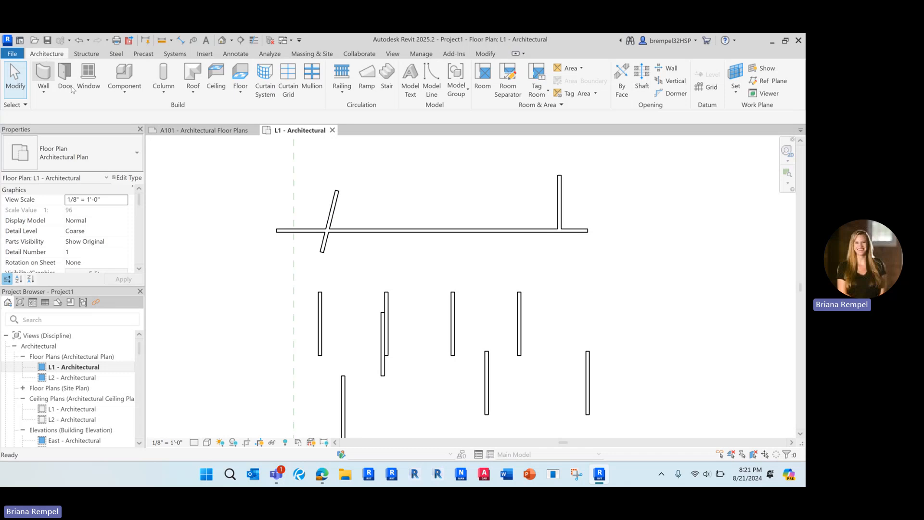
key("w")
key("a")
left_click(413, 187)
left_click(499, 186)
key("Escape")
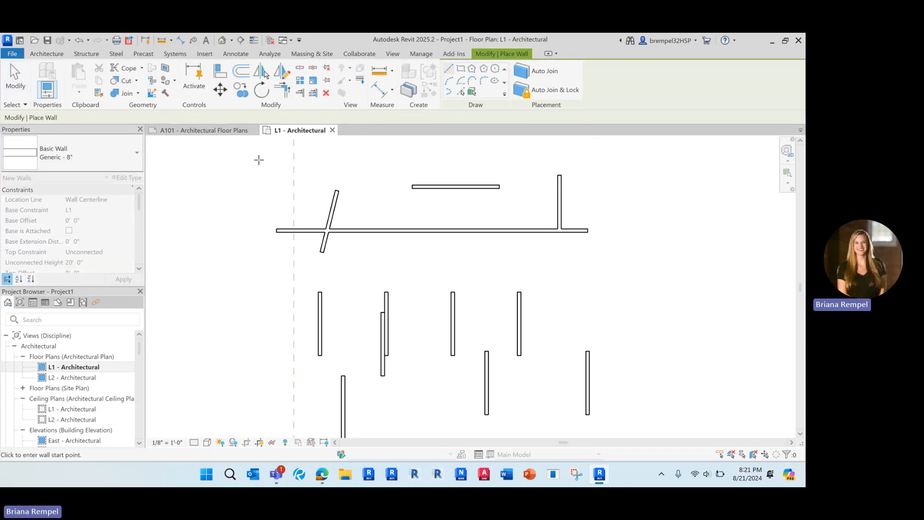
left_click(15, 76)
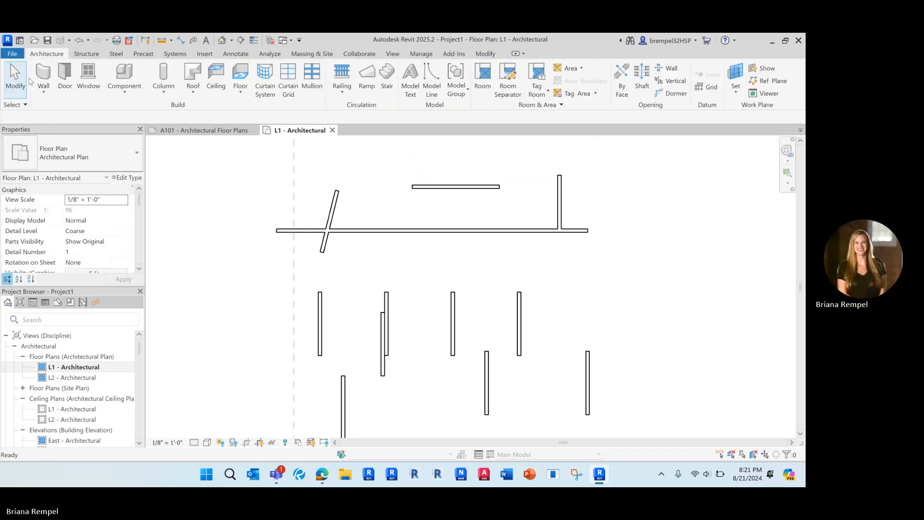
- Join the short horizontal wall and the short vertical wall into a corner with Trim/Extend to Corner
left_click(282, 90)
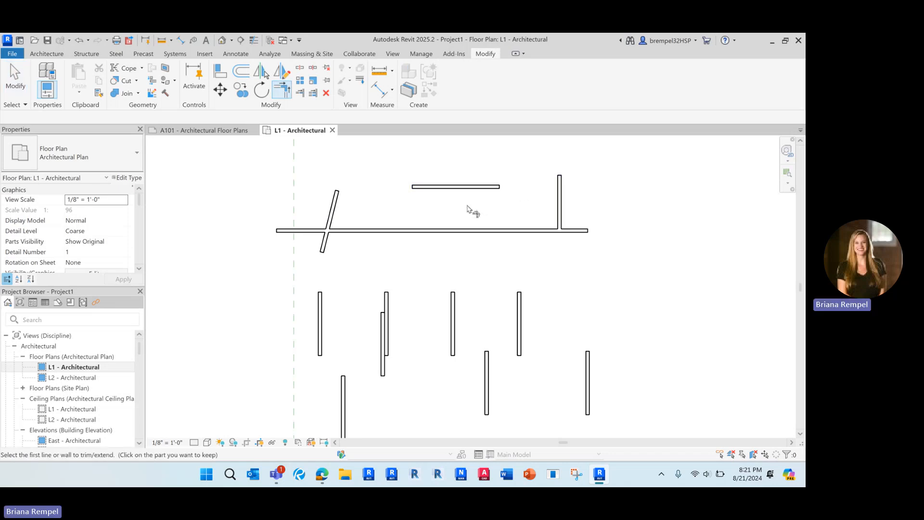
left_click(458, 188)
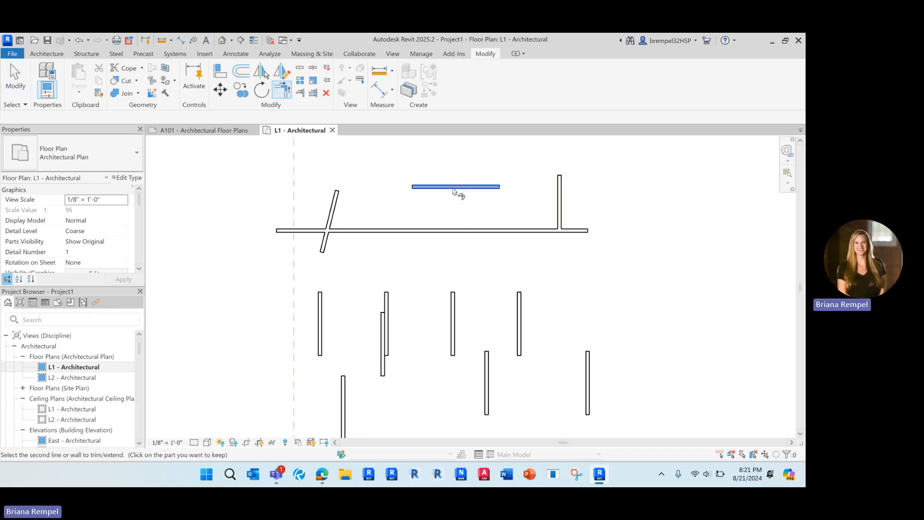
left_click(561, 215)
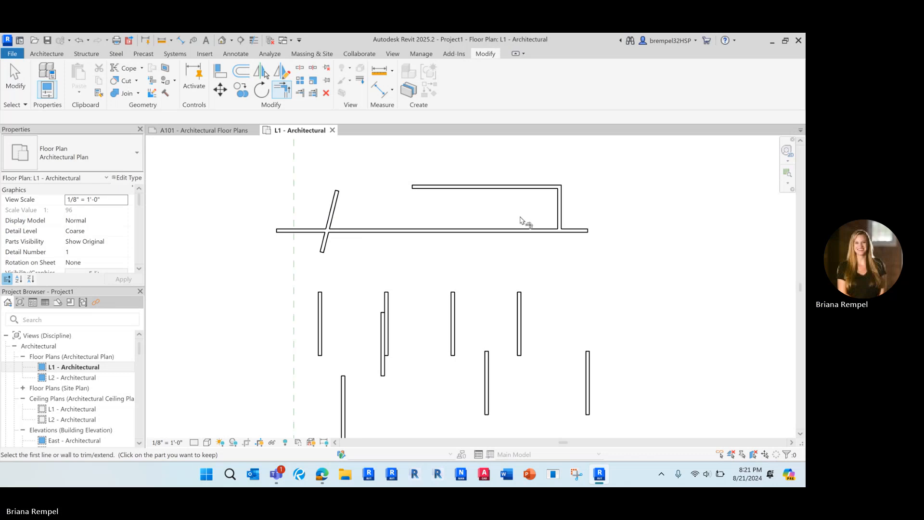
- Trim the long wall to a corner with the short vertical wall, then its left part with the slanted wall's lower part
left_click(558, 209)
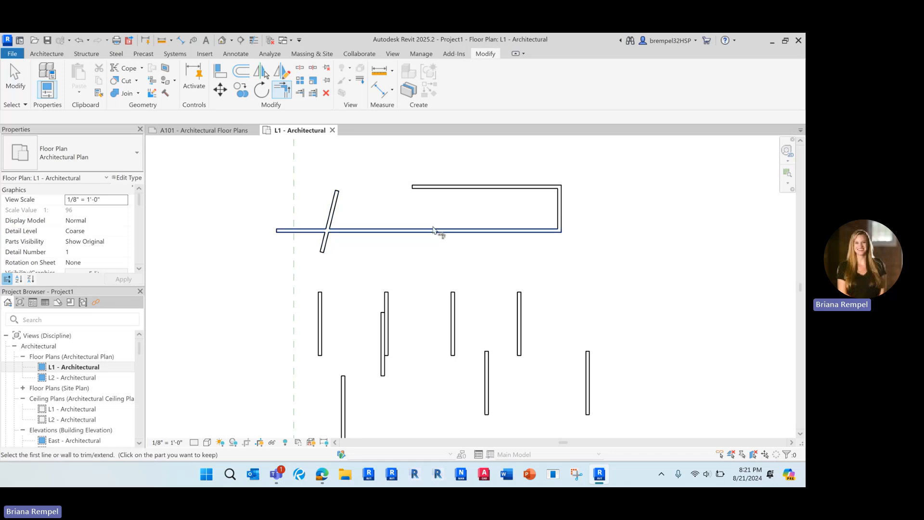
left_click(303, 231)
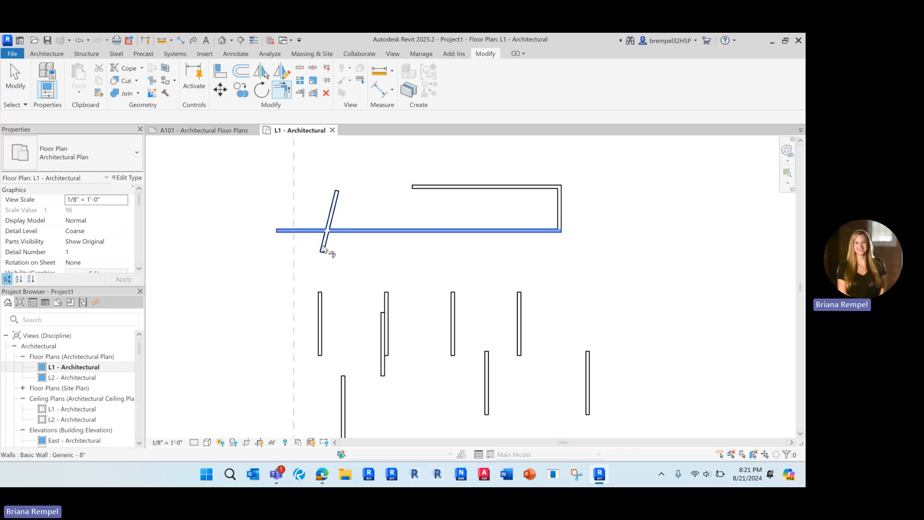
left_click(324, 246)
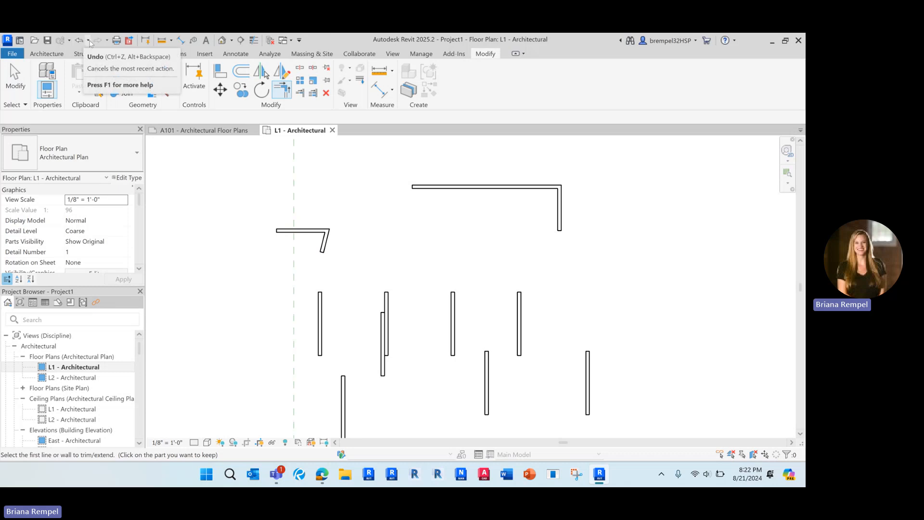
- Undo every command in the undo history, back through the earliest Hide Crop Region entry
left_click(89, 41)
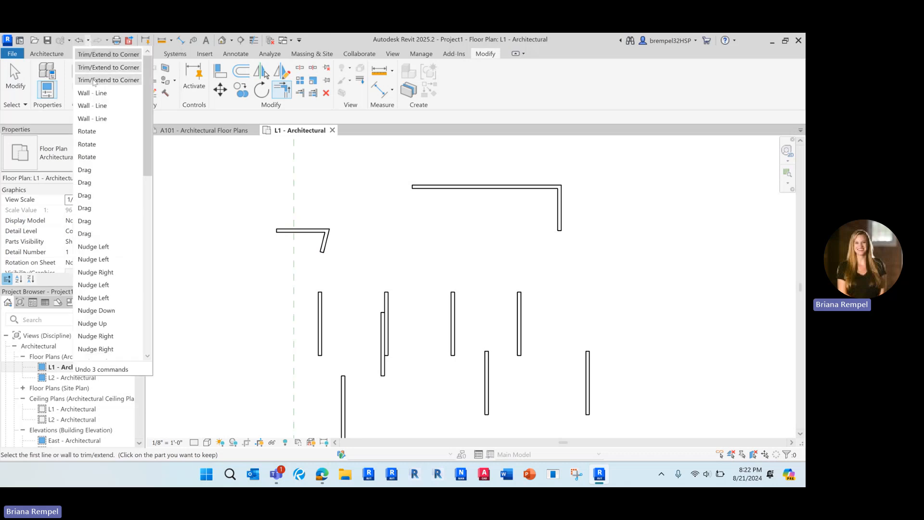
scroll(94, 308, "down", 6)
scroll(93, 310, "down", 1)
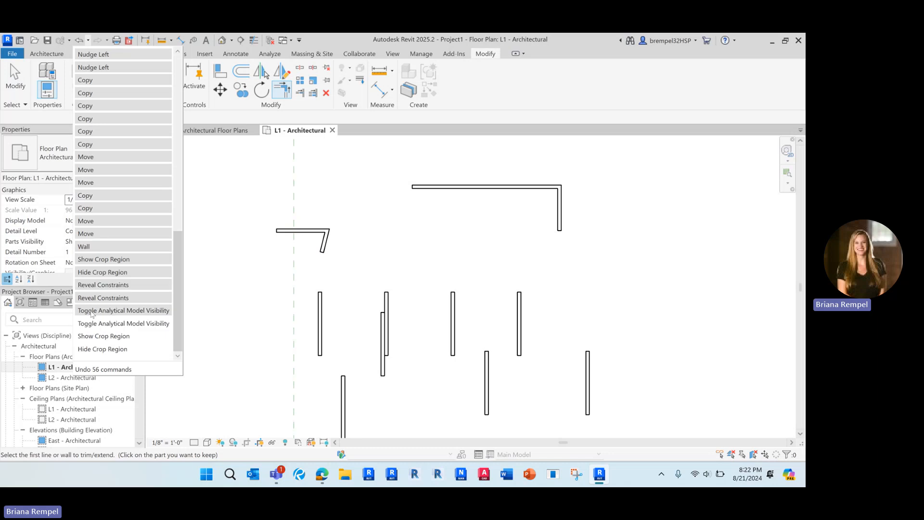
scroll(108, 157, "up", 8)
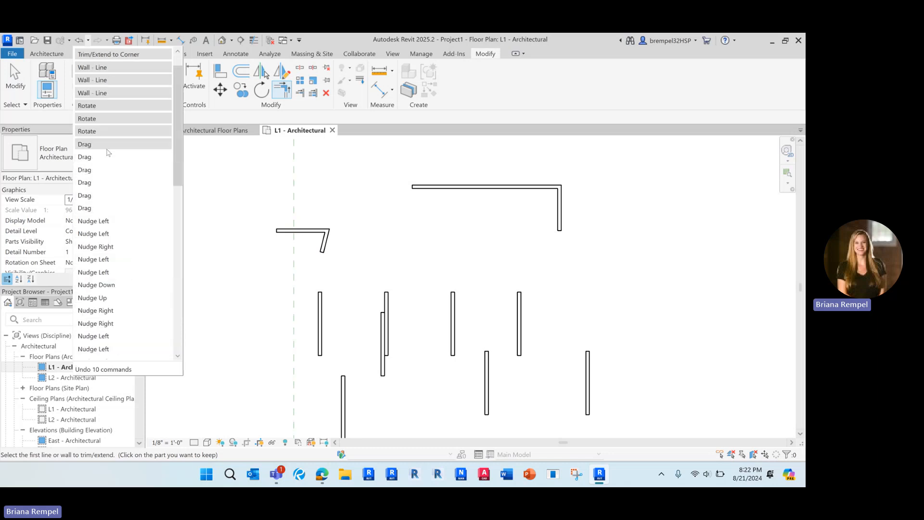
scroll(108, 209, "down", 12)
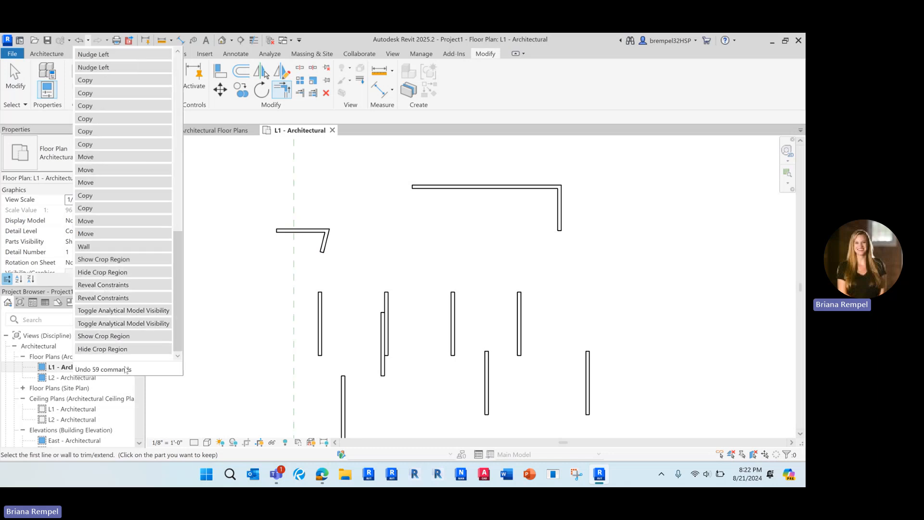
left_click(124, 349)
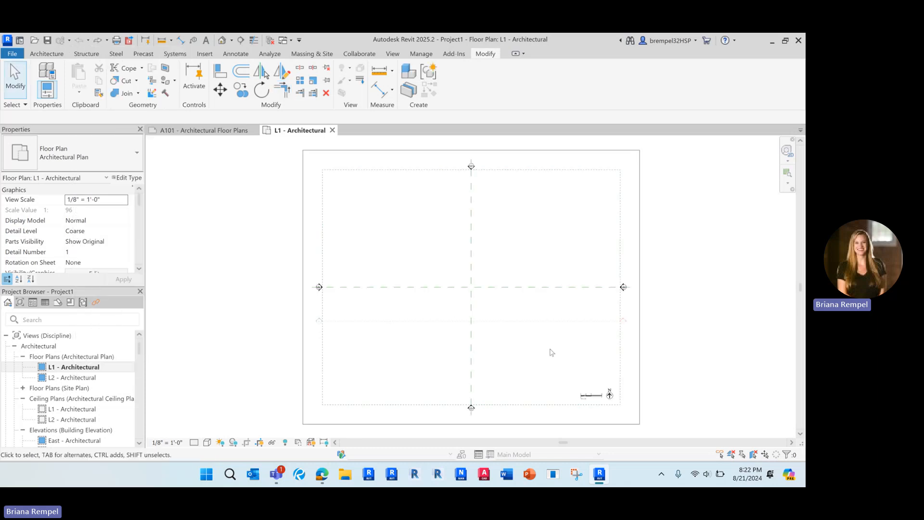
- Redo the undone commands up through the corner trim between the long wall and the short vertical wall
left_click(106, 41)
scroll(144, 289, "down", 10)
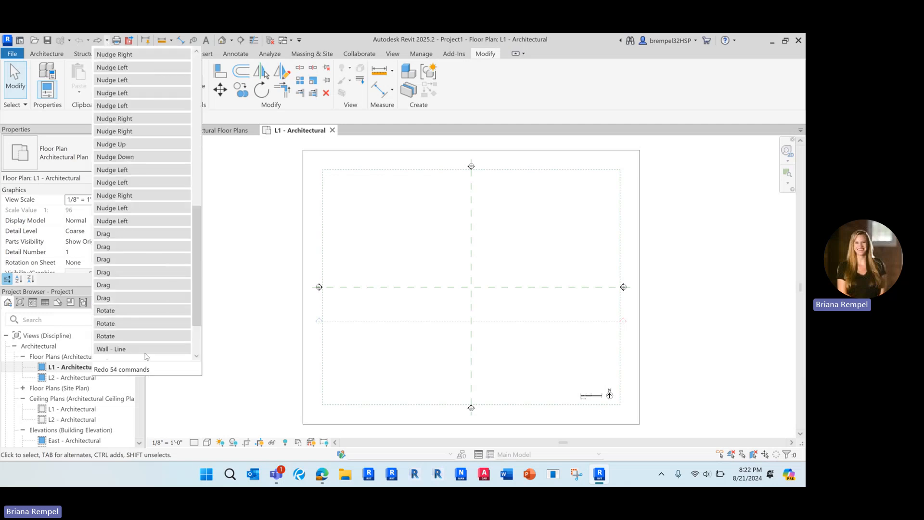
scroll(146, 356, "down", 3)
left_click(145, 355)
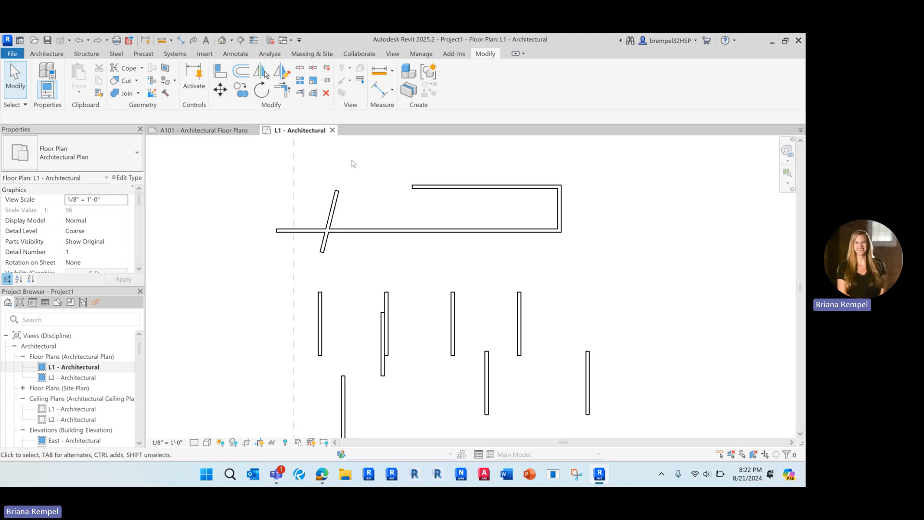
- Trim the long wall to a corner with the slanted wall's upper part, then join the slanted wall with the upper horizontal wall
left_click(282, 89)
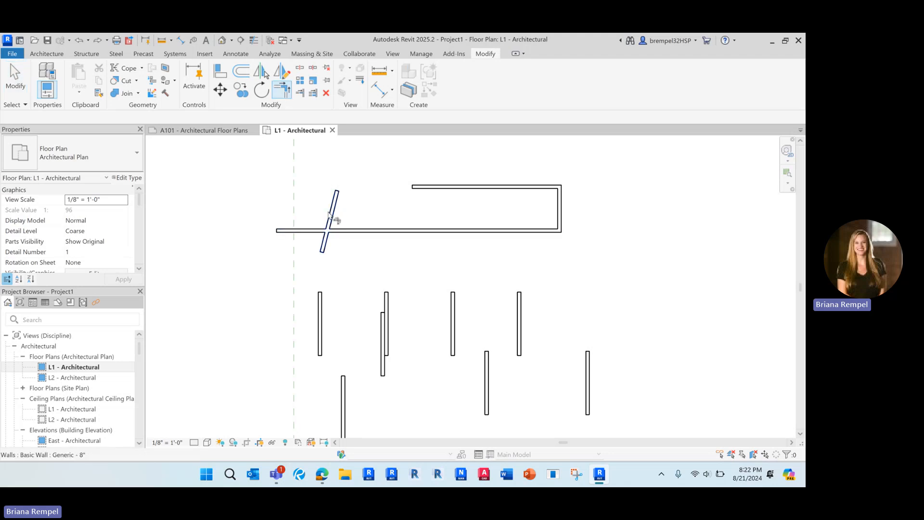
left_click(343, 231)
left_click(332, 213)
left_click(333, 214)
left_click(427, 194)
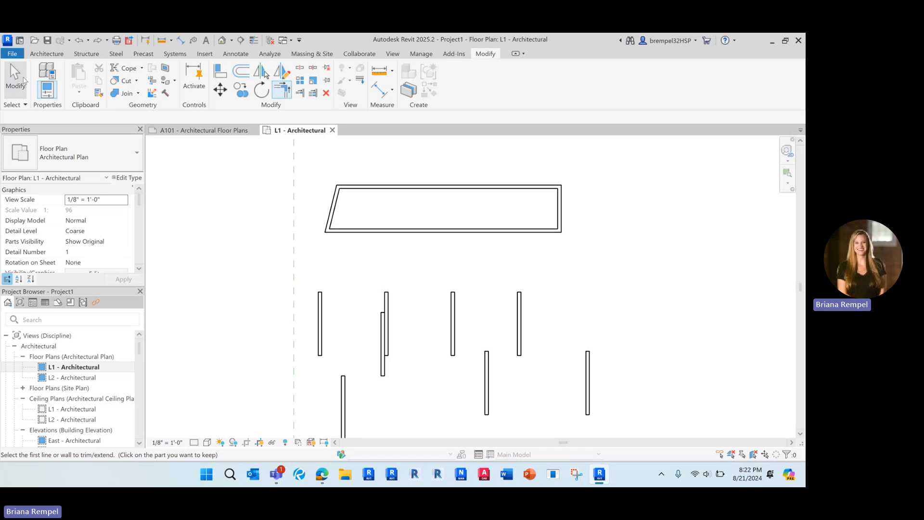
- Extend the second and third vertical walls from the left up to the long wall's lower face with Trim/Extend Single Element
left_click(299, 93)
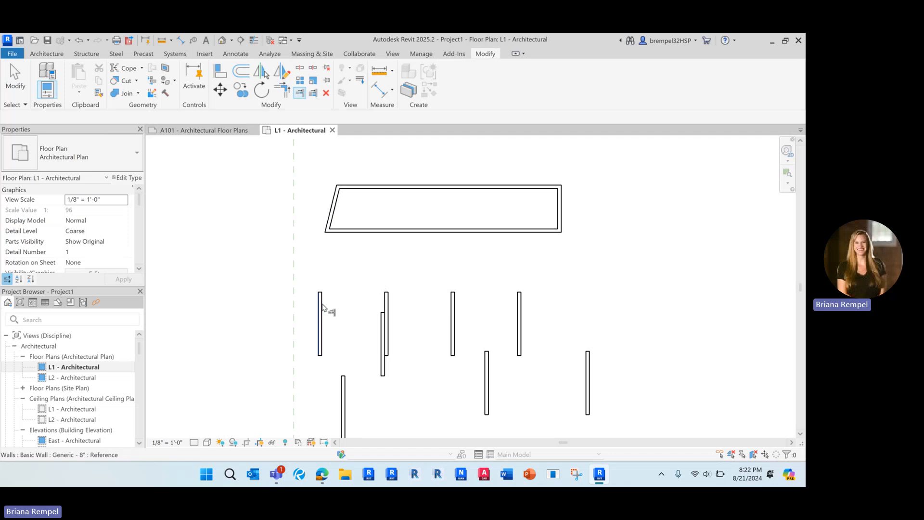
left_click(413, 231)
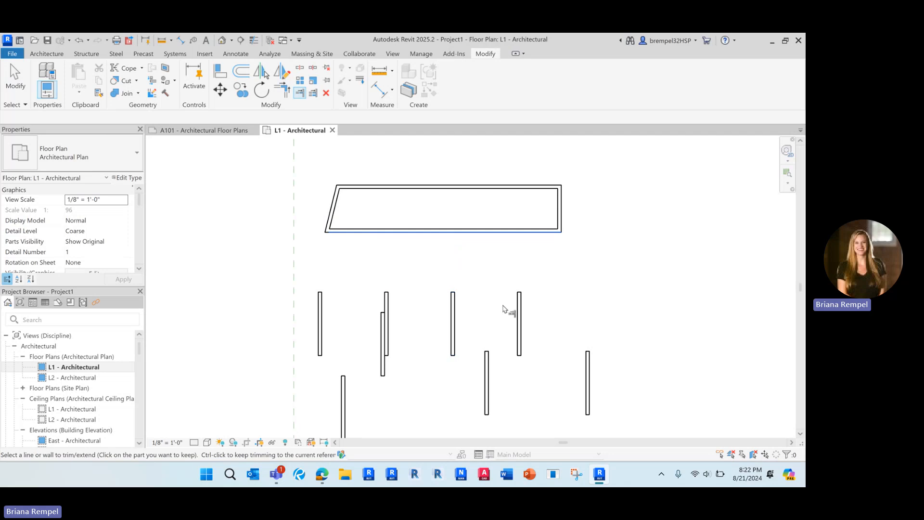
left_click(396, 309)
left_click(460, 320)
key("Escape")
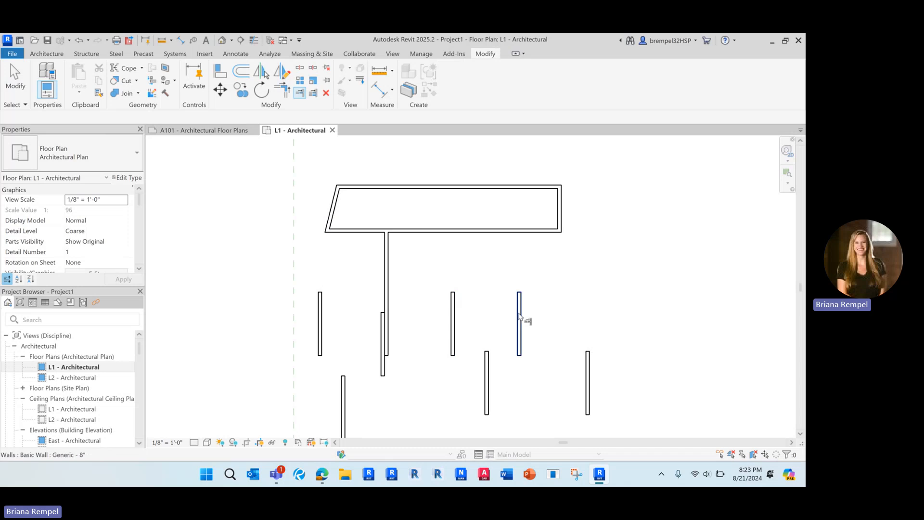
left_click(427, 236)
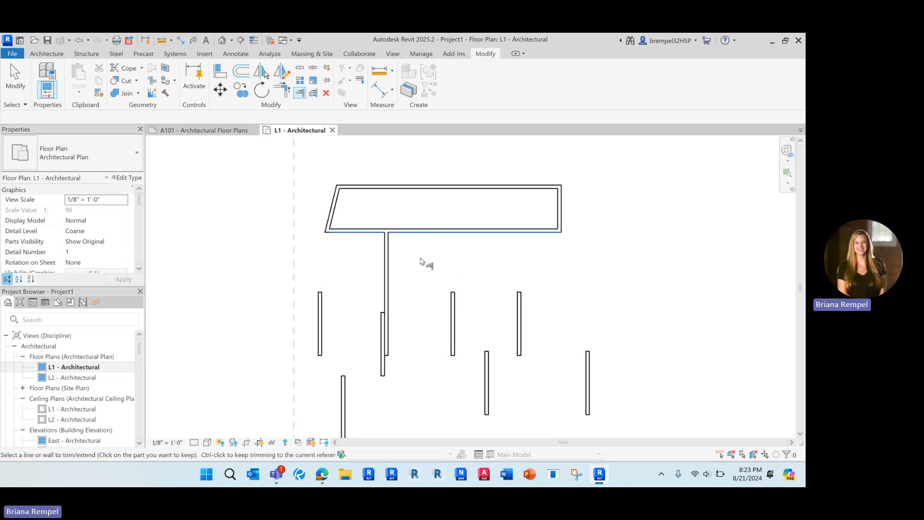
left_click(454, 318)
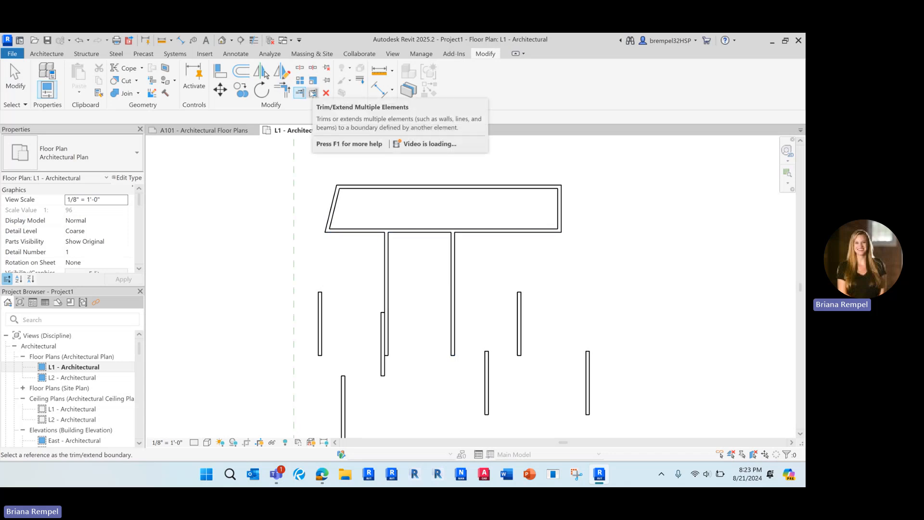
- Extend the leftmost wall and the three rightmost vertical walls to the long wall's lower face with Trim/Extend Multiple Elements
left_click(313, 93)
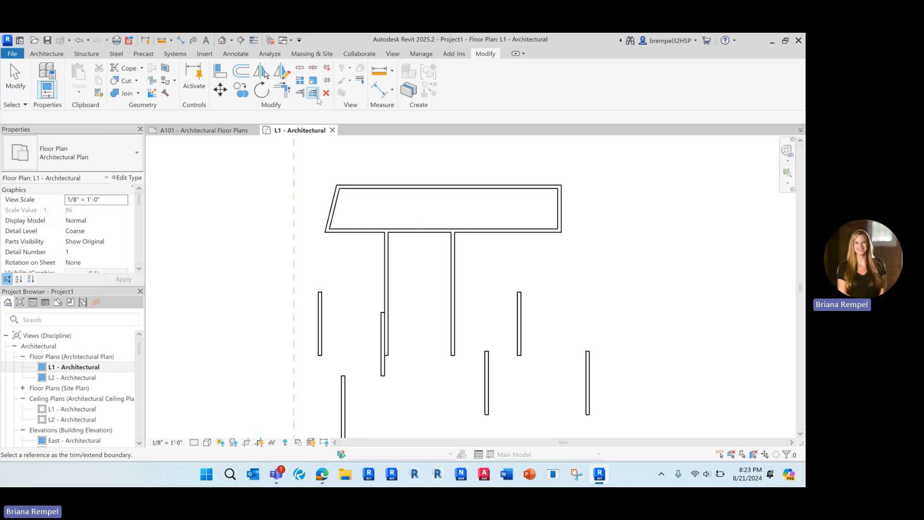
left_click(431, 232)
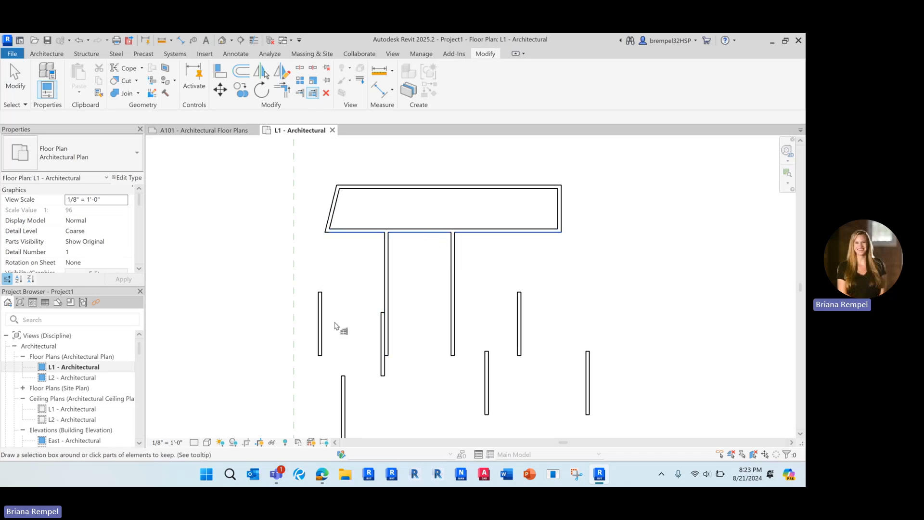
left_click(320, 322)
left_click(519, 323)
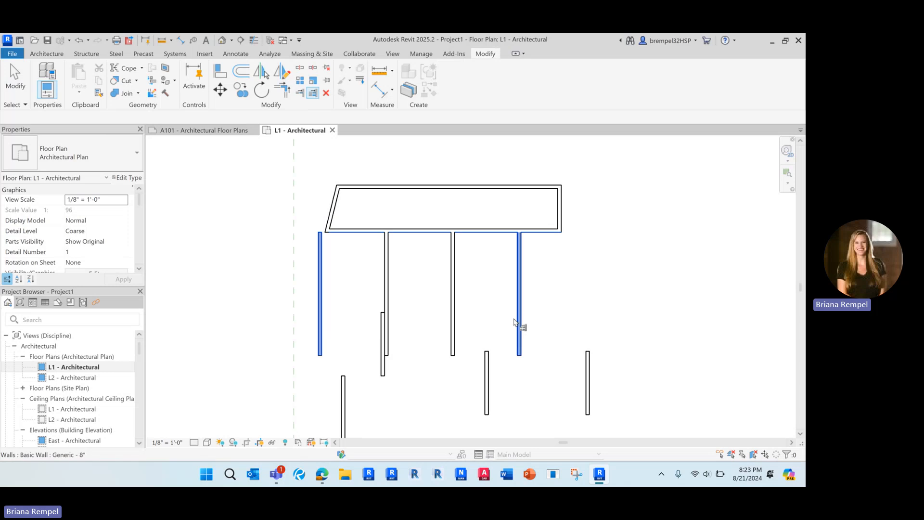
left_click(487, 370)
left_click(588, 378)
left_click(552, 291)
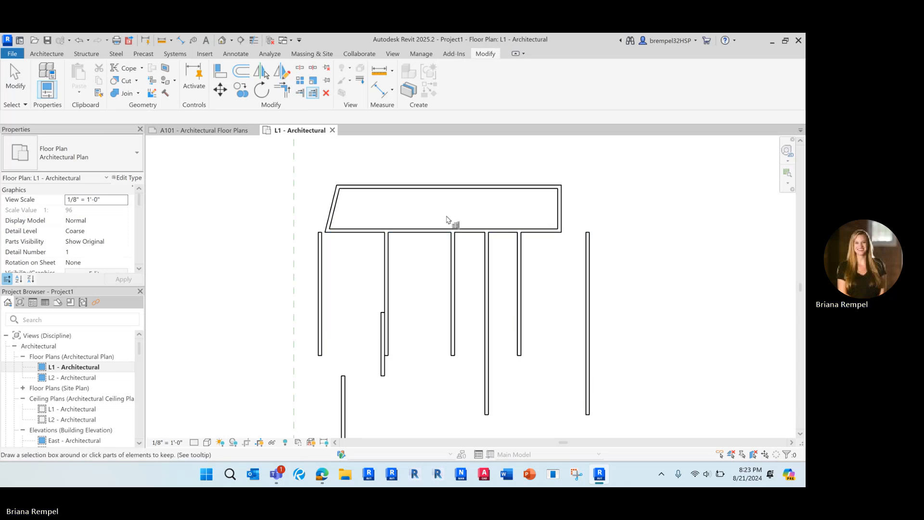
left_click(17, 79)
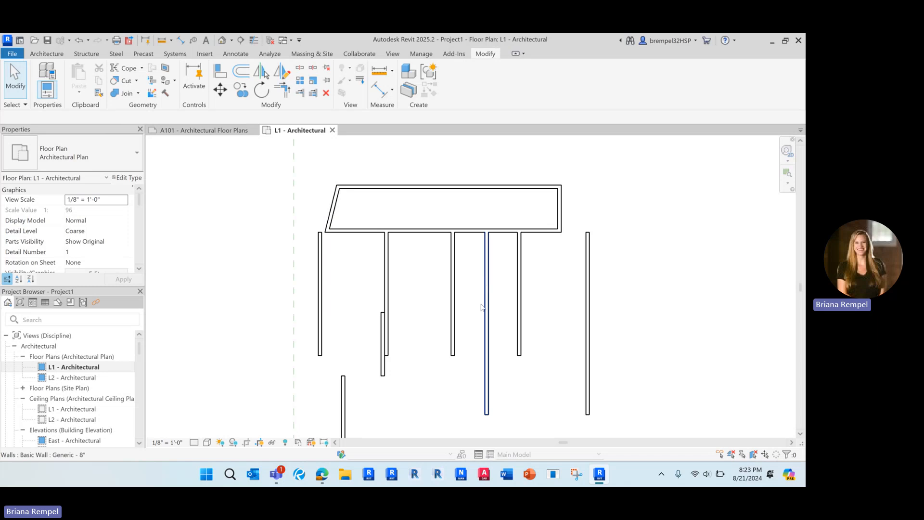
- Stretch the upper ends of the three adjacent vertical walls upward, two past the room's top wall and the third partway into the room
left_click(453, 241)
left_click_drag(453, 234, 452, 162)
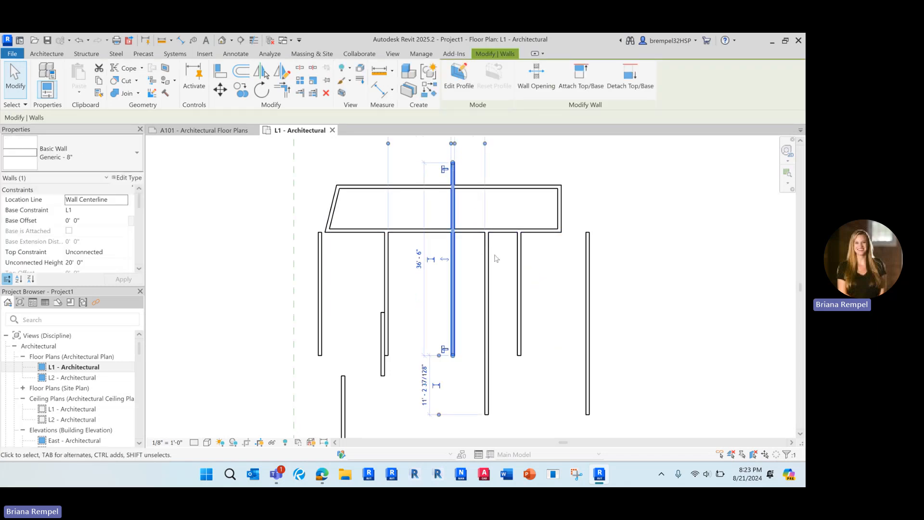
left_click(486, 245)
left_click_drag(488, 233, 487, 151)
left_click(519, 240)
left_click_drag(519, 233, 519, 212)
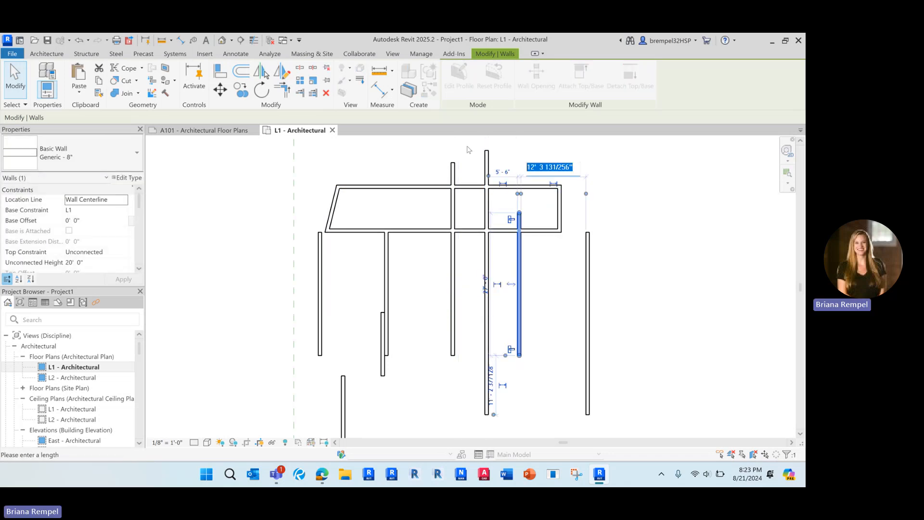
left_click(409, 164)
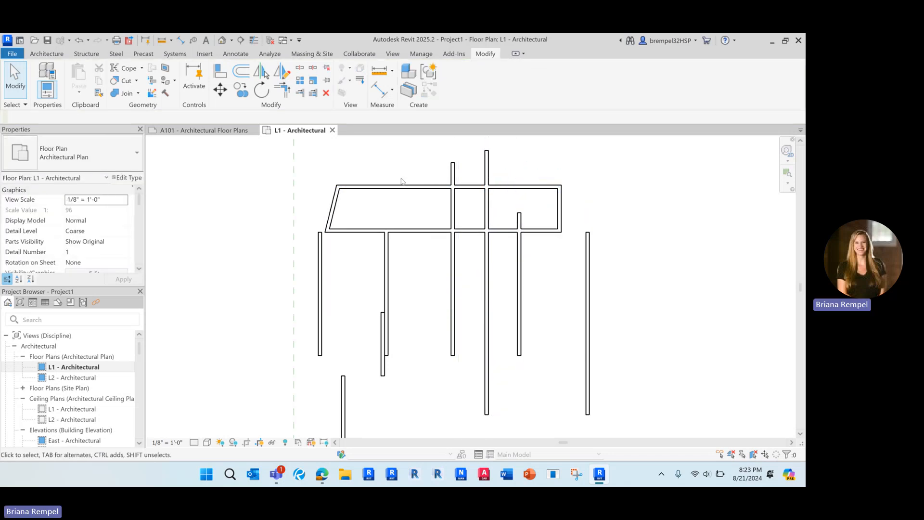
- Trim or extend those three vertical walls to the lower face of the room's top wall with Trim/Extend Multiple Elements
left_click(313, 94)
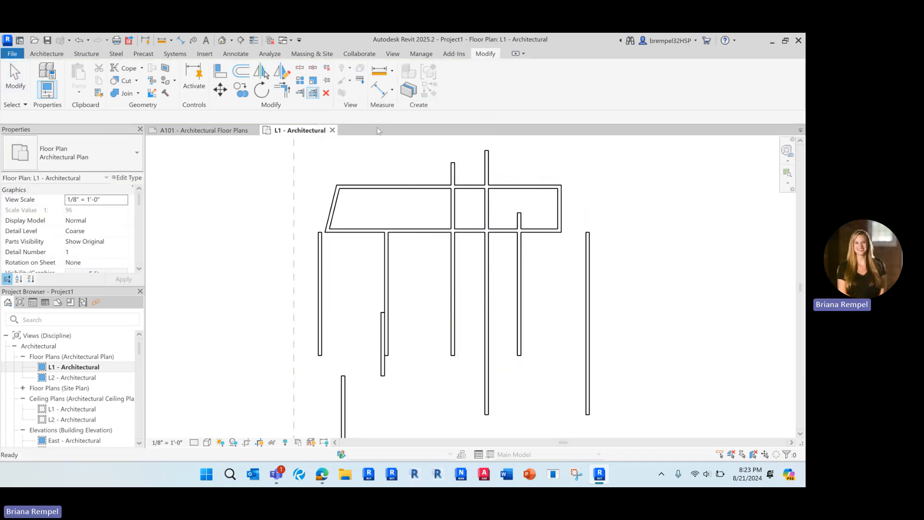
left_click(426, 192)
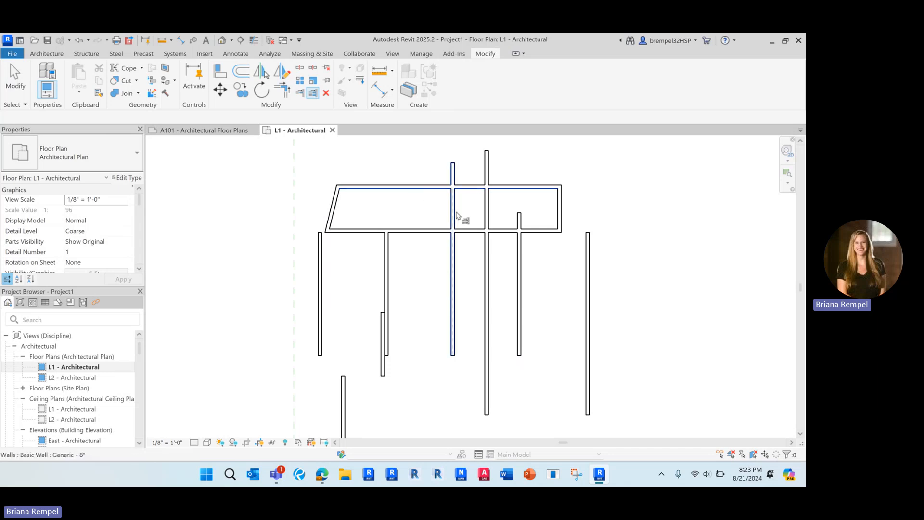
left_click(455, 215)
left_click(487, 219)
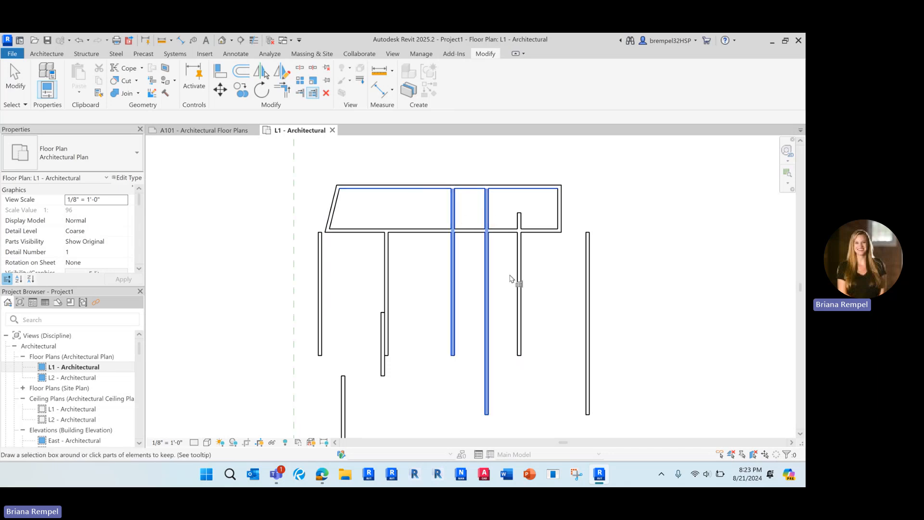
left_click(520, 278)
key("Escape")
key("Escape")
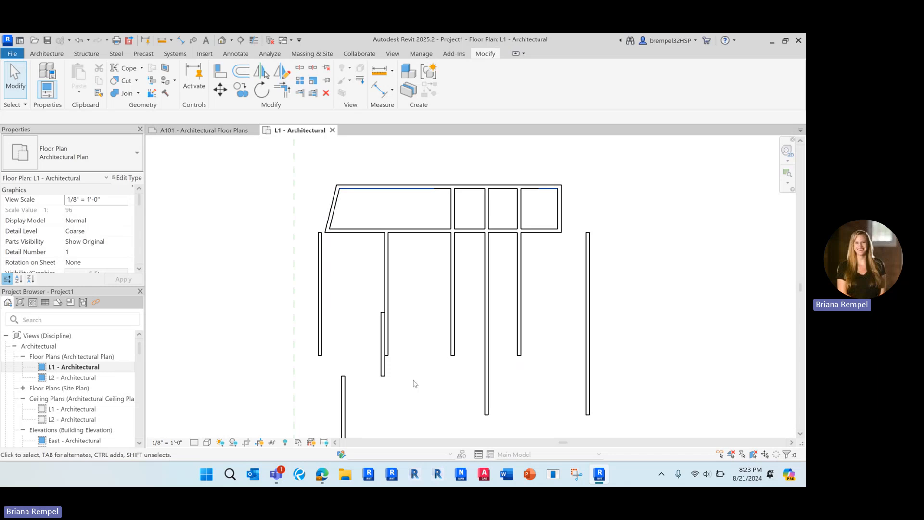
- Draw a vertical architectural wall about 13'-6" long below the second vertical wall and end the command
middle_click_drag(412, 292, 415, 236)
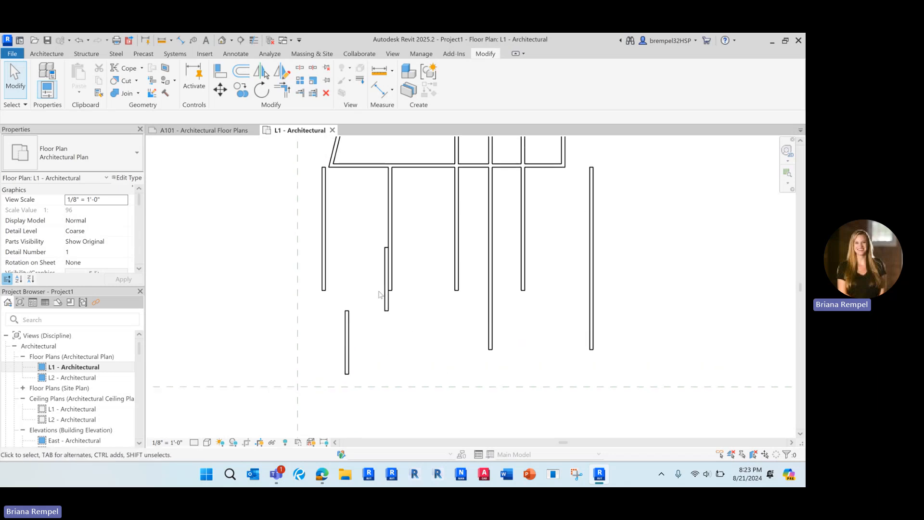
left_click(48, 54)
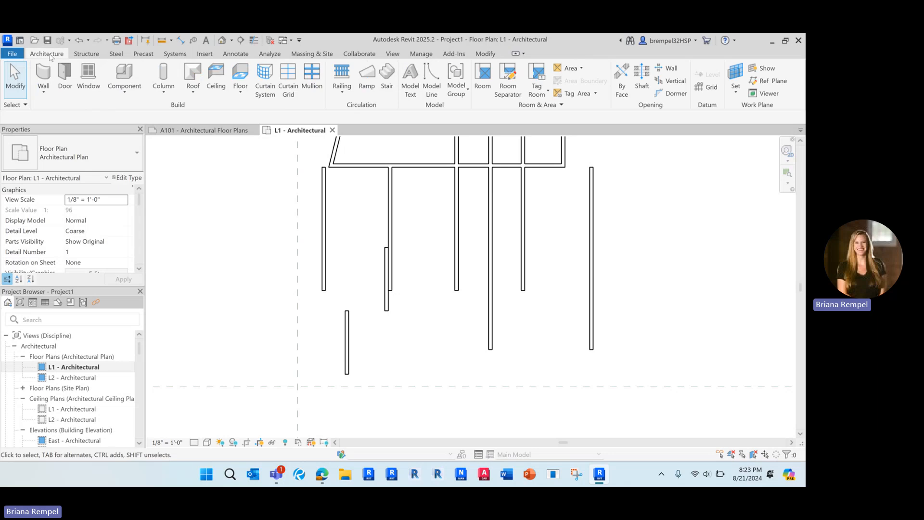
left_click(43, 92)
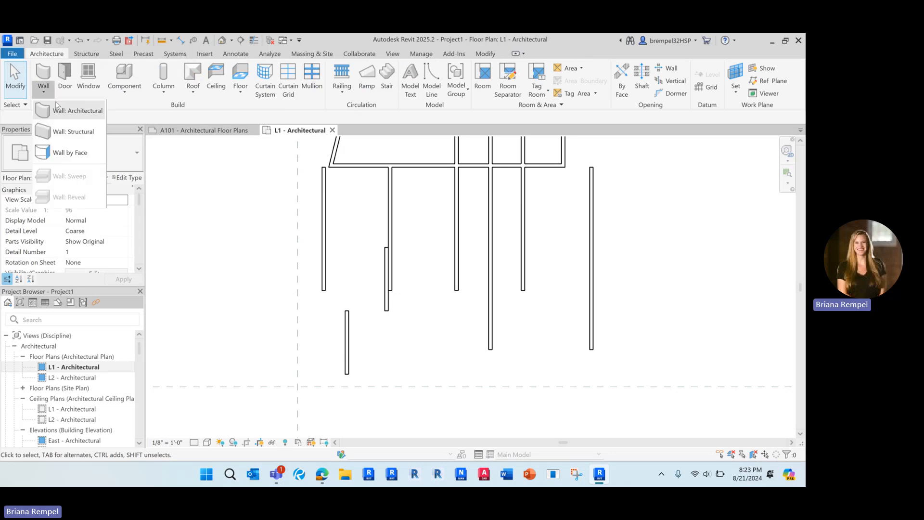
left_click(70, 109)
left_click(390, 342)
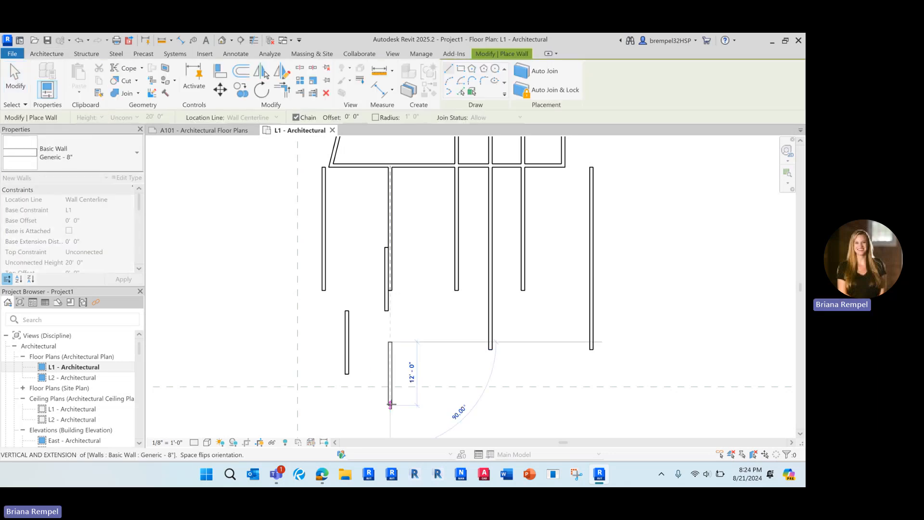
left_click(390, 412)
key("Escape")
key("Escape")
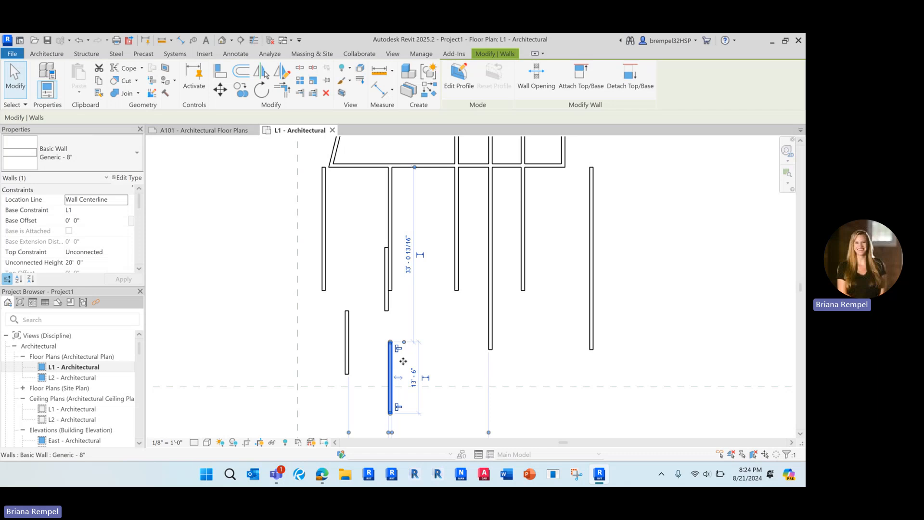
- Move the new vertical wall a short distance right, and delete the short wall overlapping the second vertical wall
left_click_drag(403, 361, 423, 361)
left_click(387, 301)
key("Delete")
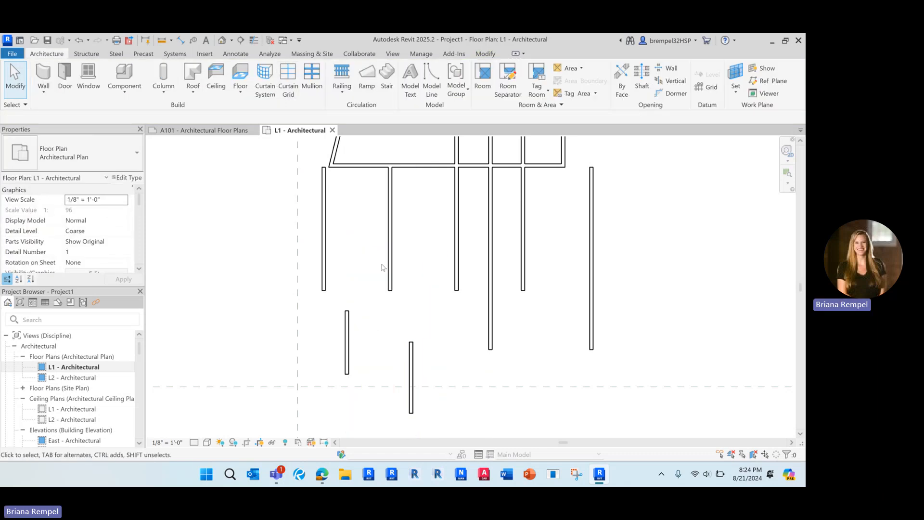
- Swing the lower end of the remaining short wall to the right so that the wall runs horizontally
left_click(347, 319)
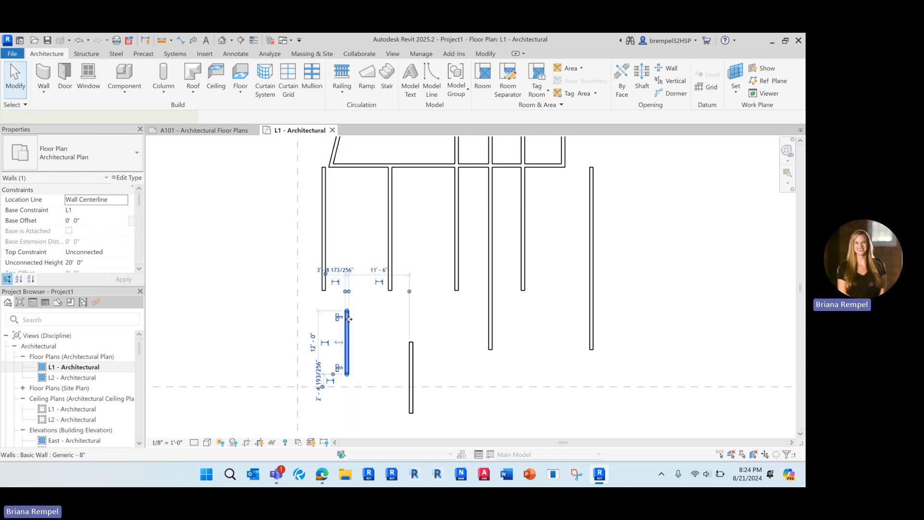
left_click_drag(346, 374, 383, 375)
key("Escape")
- Join the short horizontal wall into corners with the leftmost vertical wall and the upper part of the new vertical wall
key("t")
key("r")
left_click(323, 287)
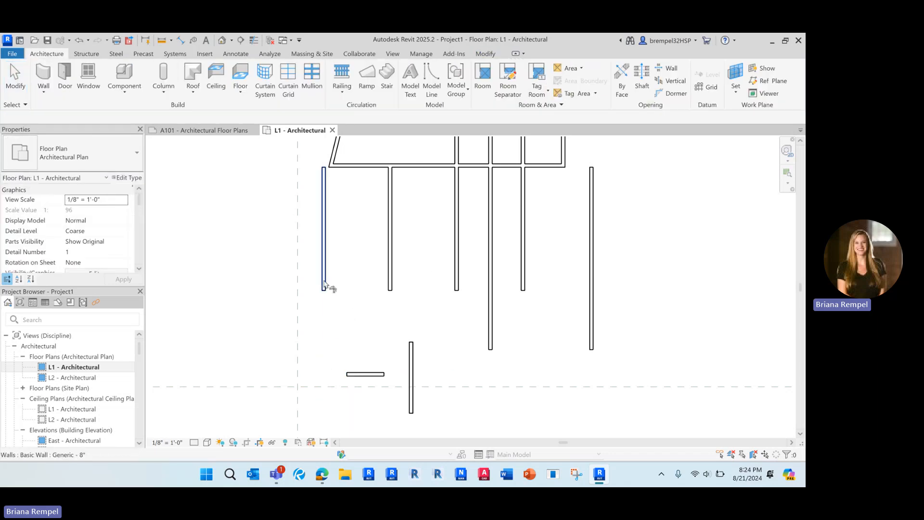
left_click(354, 374)
left_click(363, 375)
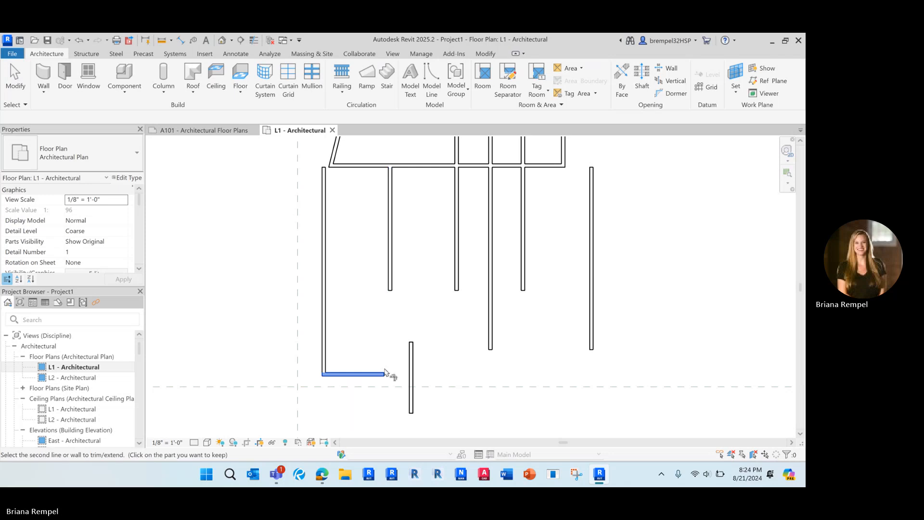
left_click(411, 361)
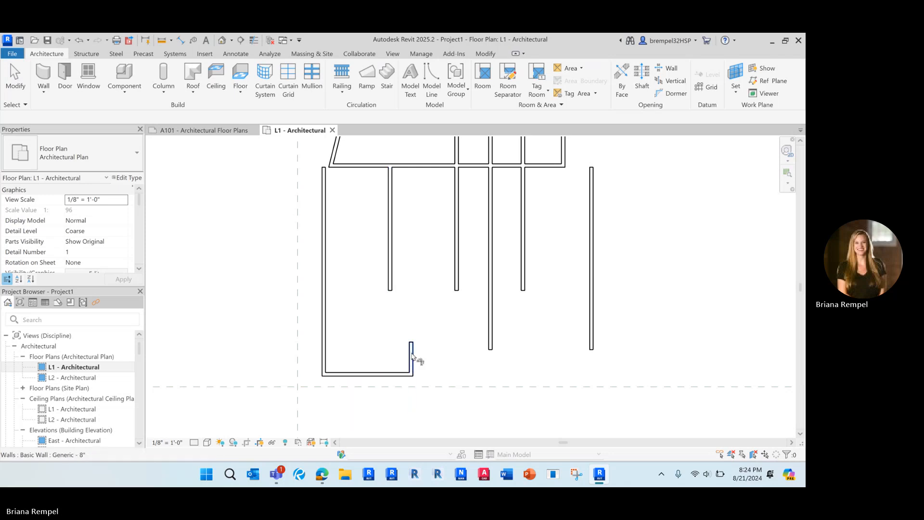
- Join the leftmost vertical wall's upper end and the long wall into a corner, then end the trim command
left_click(328, 185)
left_click(333, 169)
key("Escape")
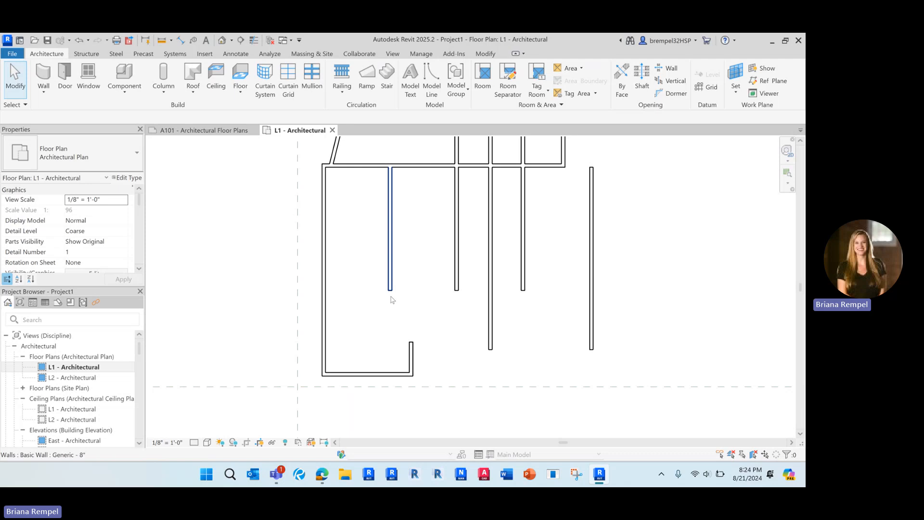
- Align the short vertical wall of the lower room with the right face of the second vertical wall above it
left_click(495, 55)
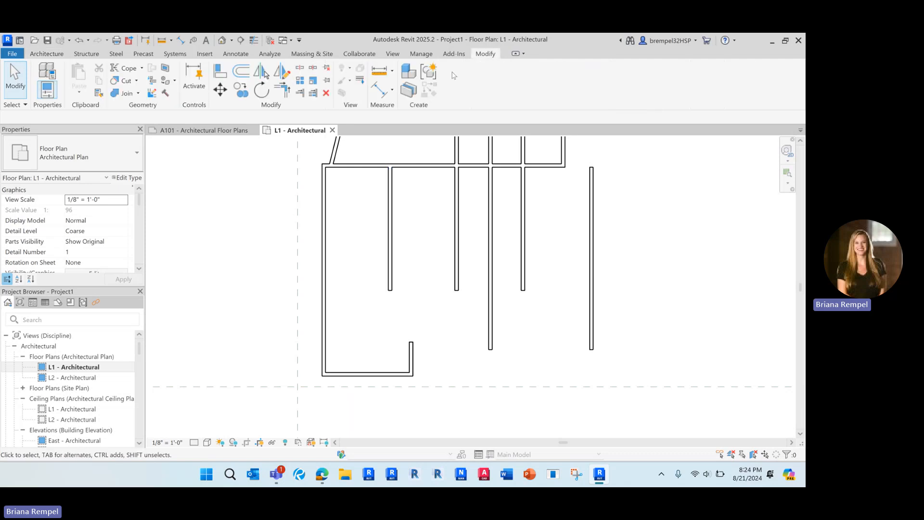
left_click(220, 73)
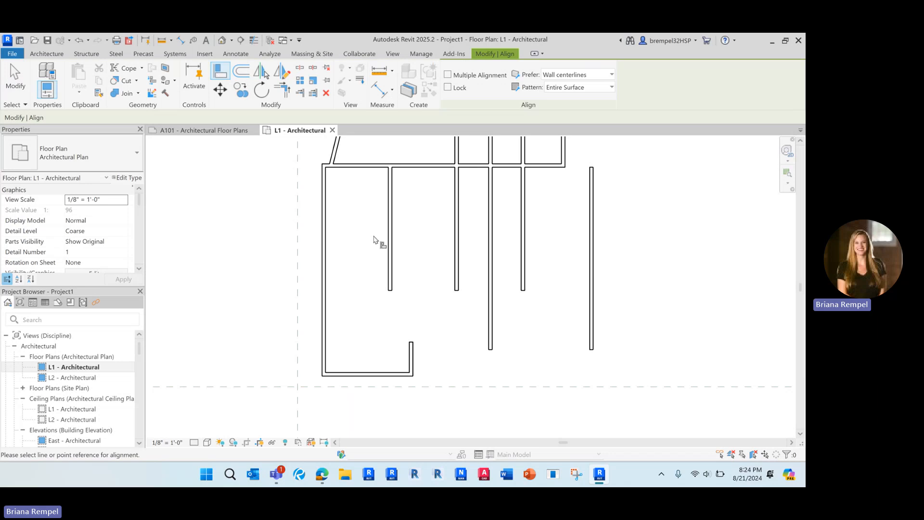
left_click(391, 231)
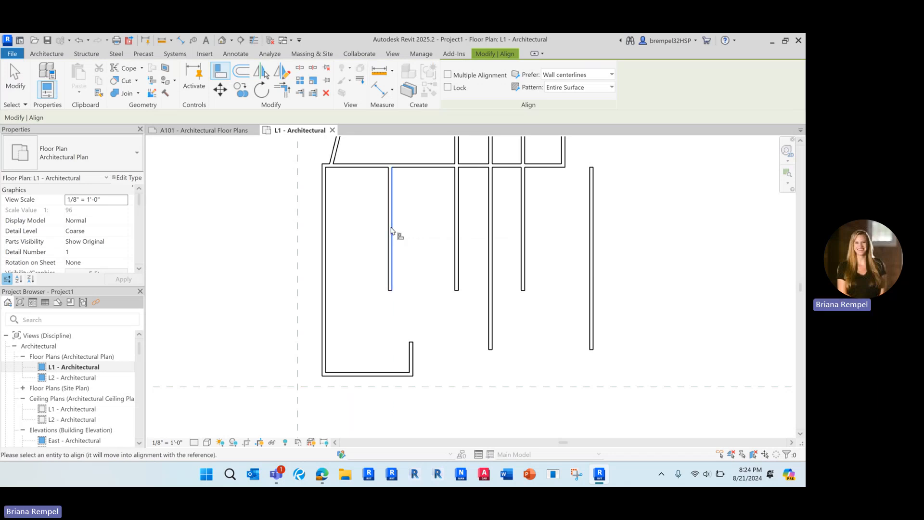
left_click(413, 360)
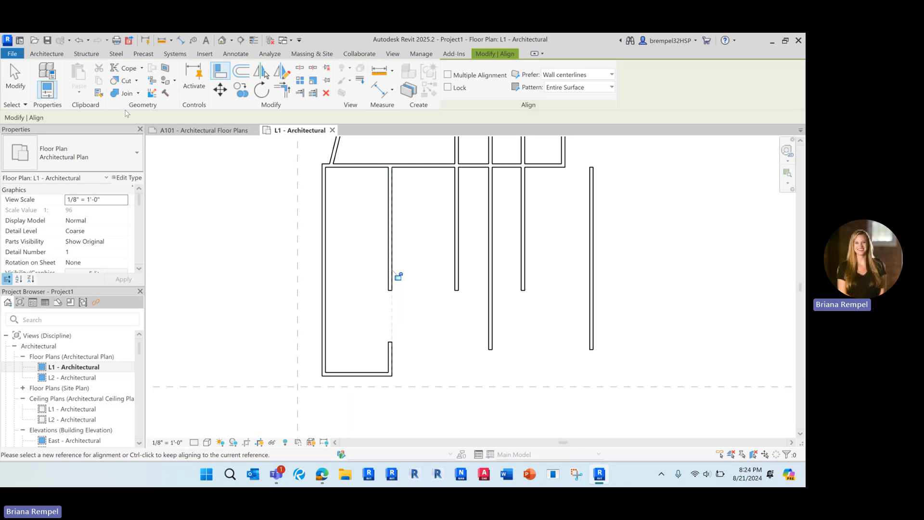
- Draw a separate vertical wall below the gap between the second and third vertical walls, then end the wall command
scroll(397, 226, "down", 2)
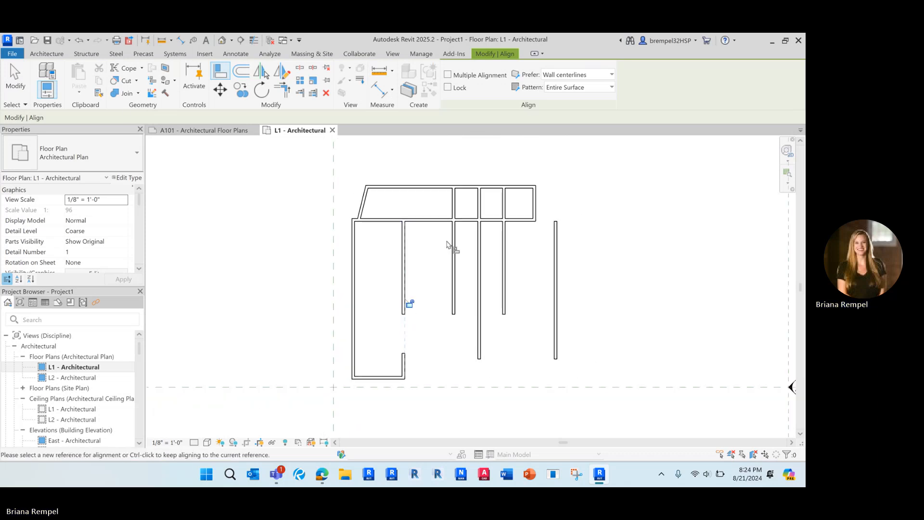
key("w")
key("a")
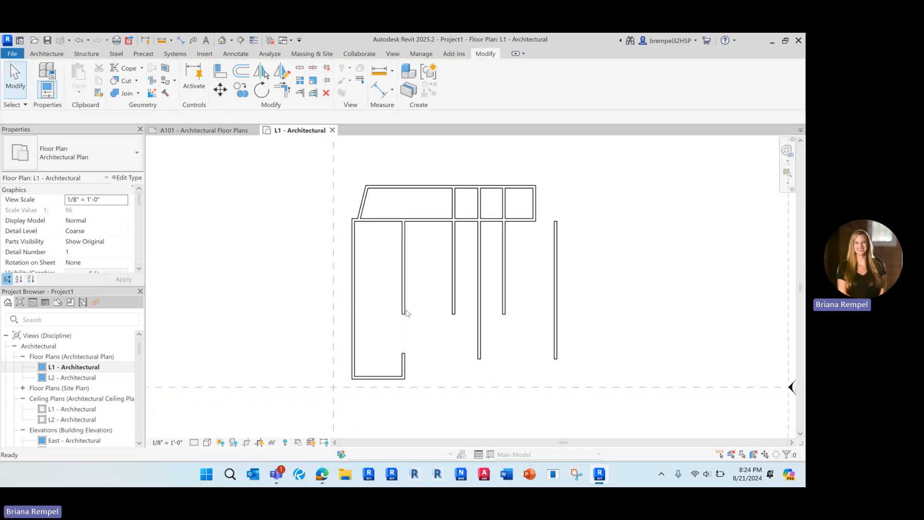
left_click(433, 341)
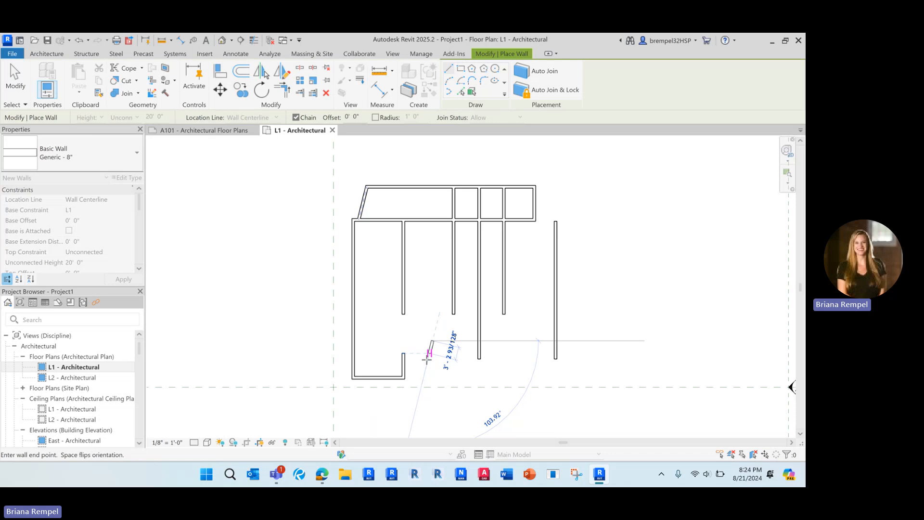
left_click(431, 420)
key("Escape")
key("Escape")
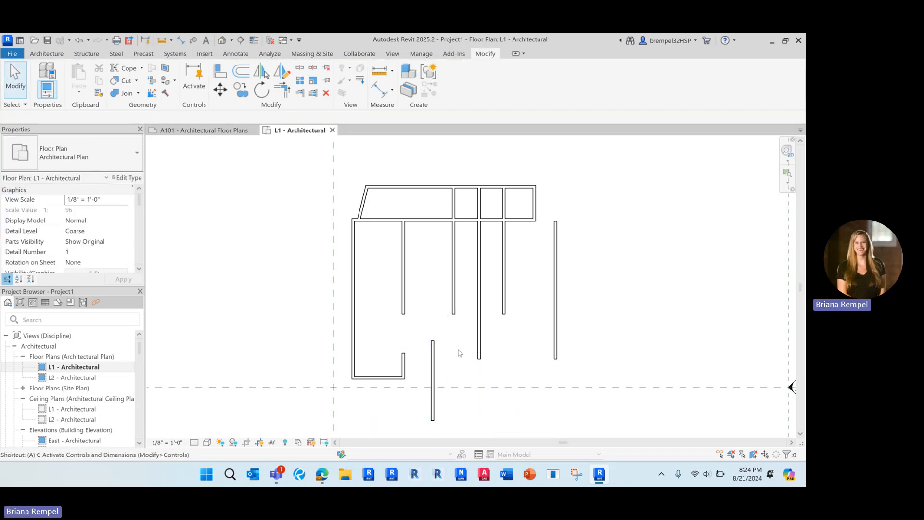
- Align the new vertical wall with the right face of the third vertical wall above it, then end the align command
key("a")
key("l")
scroll(453, 364, "up", 2)
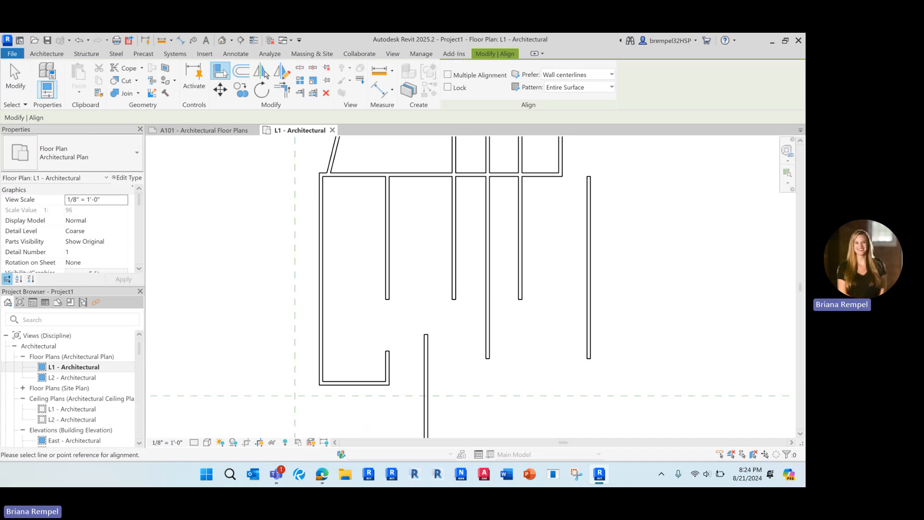
left_click(458, 274)
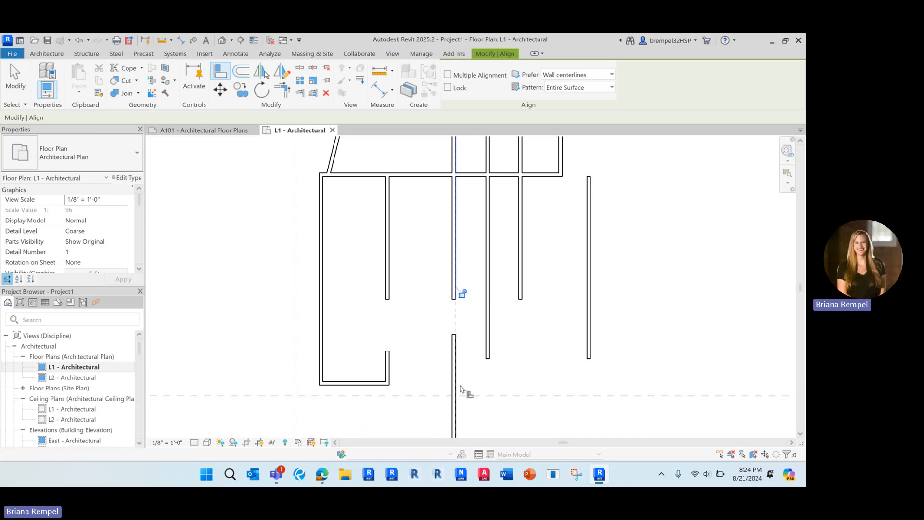
left_click(427, 380)
scroll(428, 310, "down", 2)
scroll(426, 327, "up", 1)
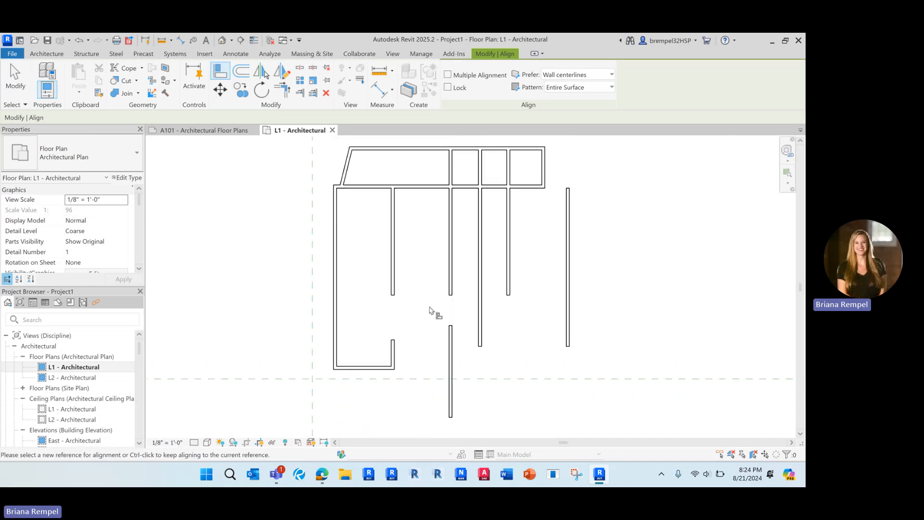
key("Escape")
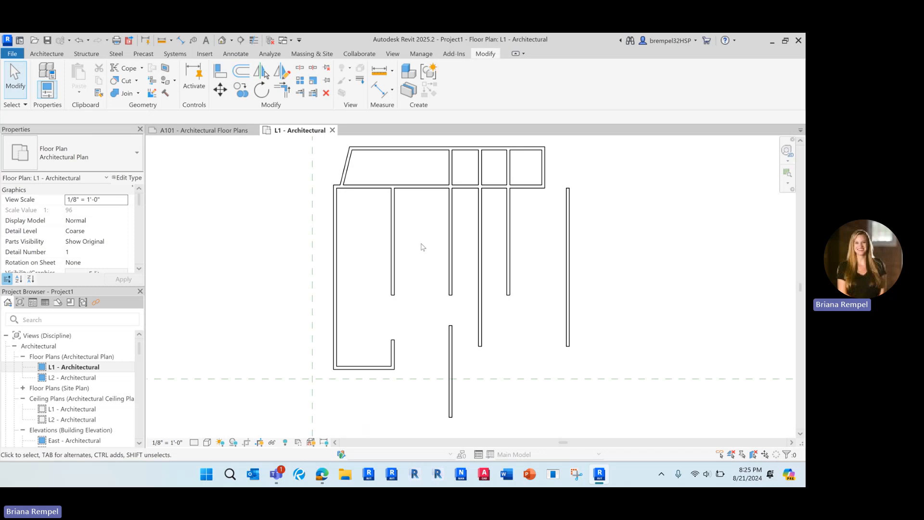
- Offset copies of the second vertical wall 5' to its right and 5' to its left
scroll(423, 247, "down", 1)
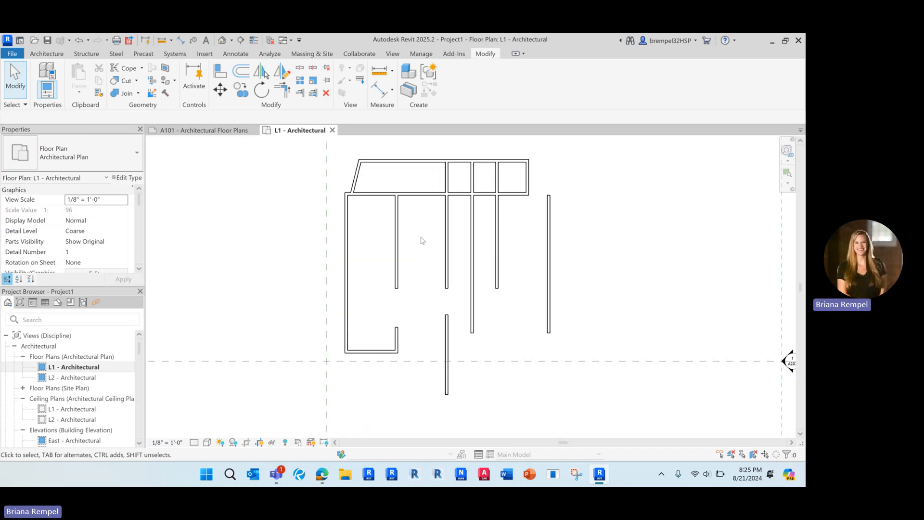
middle_click_drag(421, 237, 414, 238)
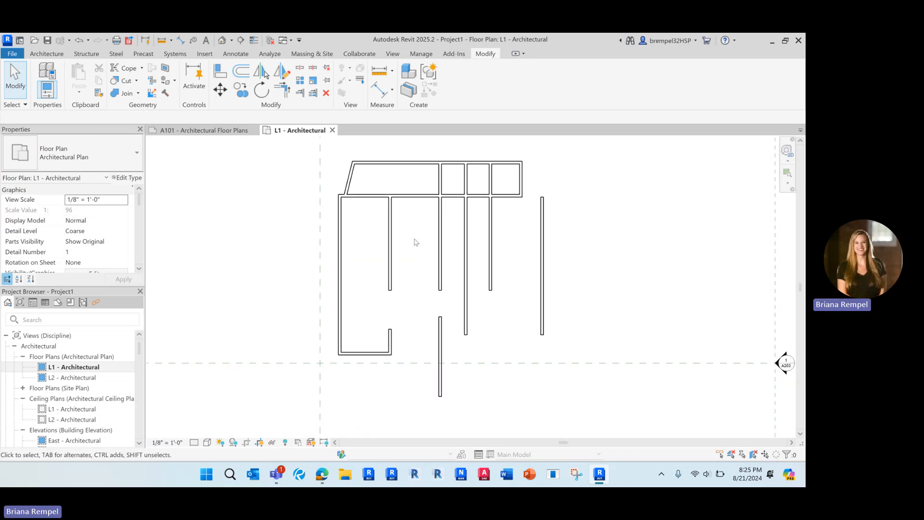
left_click(241, 72)
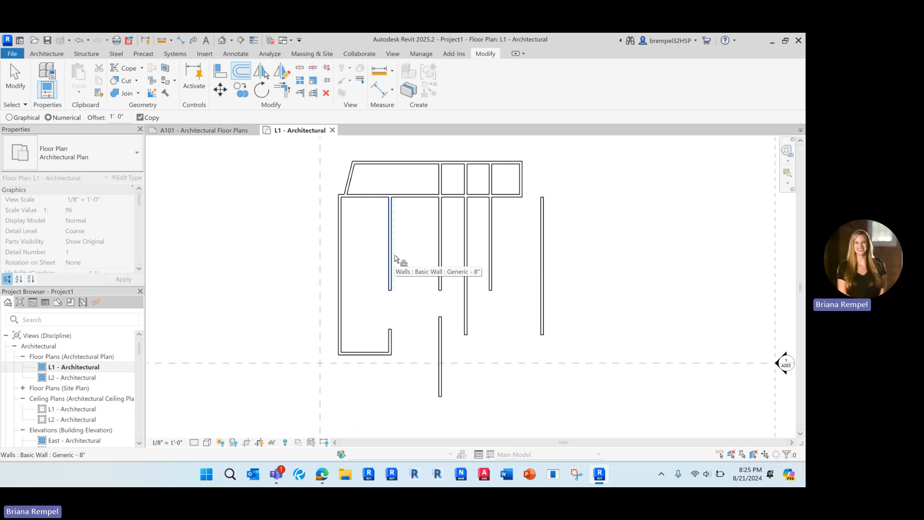
scroll(394, 259, "up", 1)
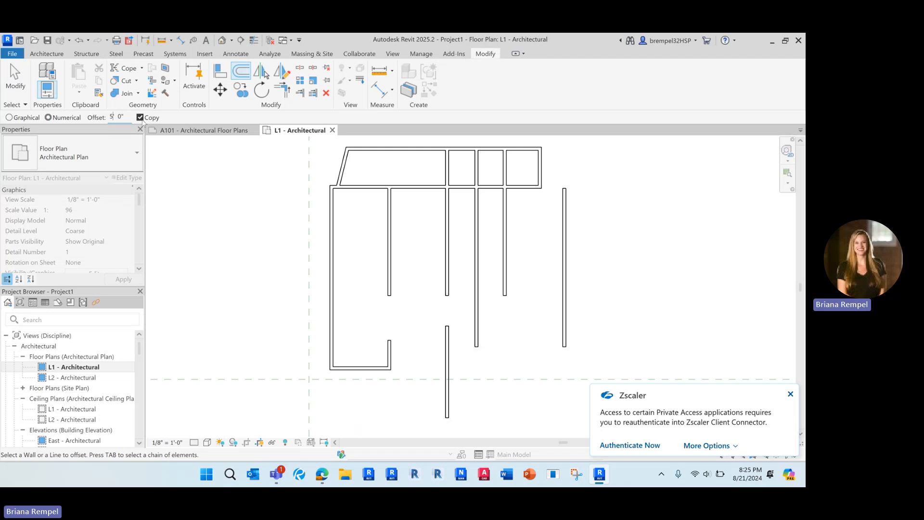
left_click(393, 259)
left_click(388, 266)
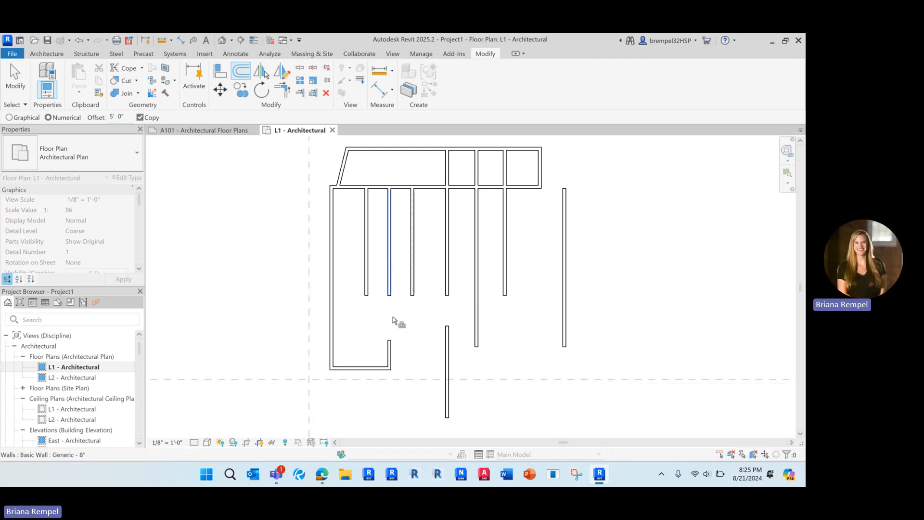
- Set the offset to 50' and offset a copy of the leftmost interior wall to the left, outside the plan
left_click_drag(130, 118, 110, 118)
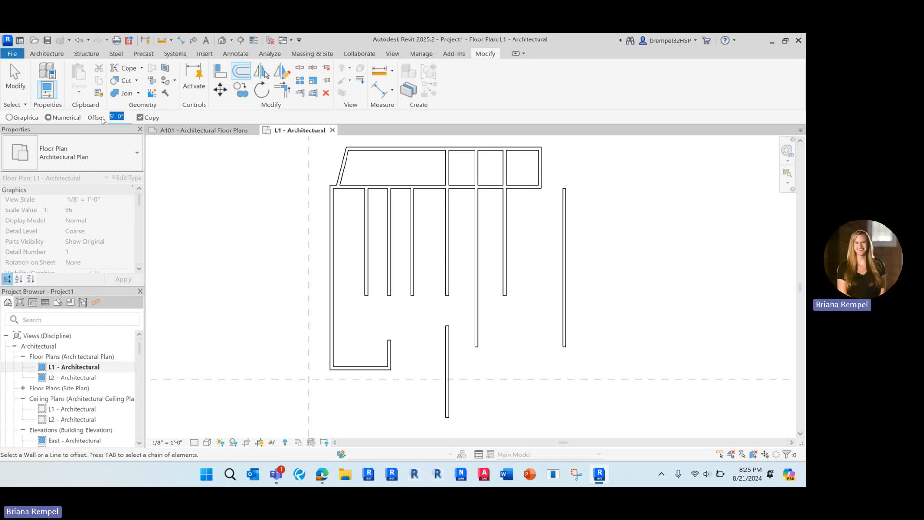
type("50")
scroll(366, 246, "down", 2)
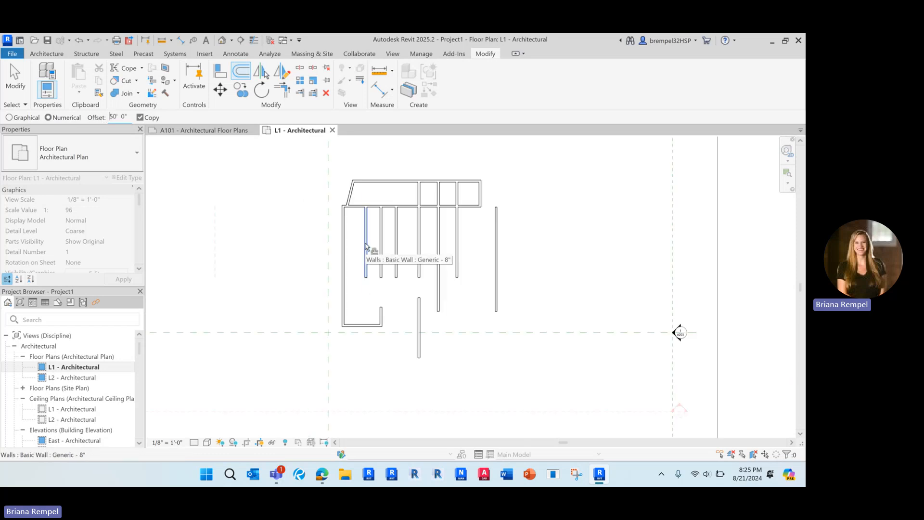
scroll(366, 246, "down", 1)
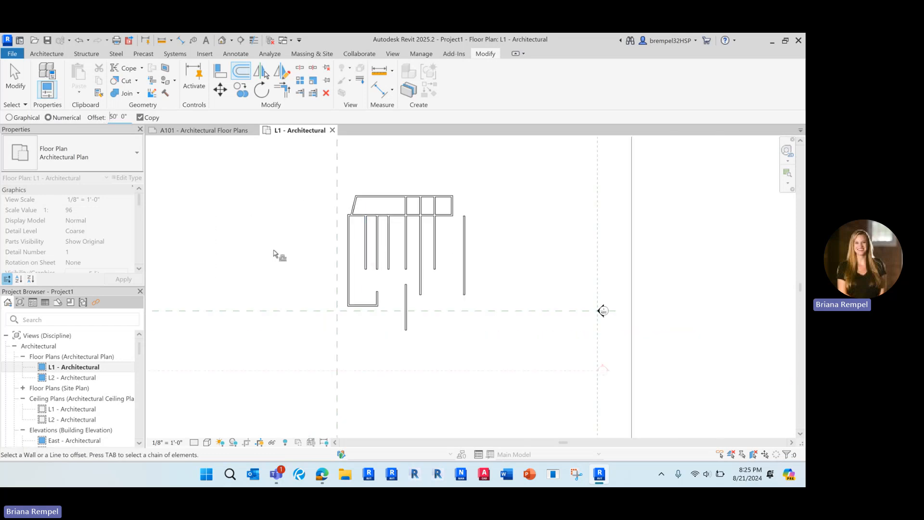
left_click(364, 259)
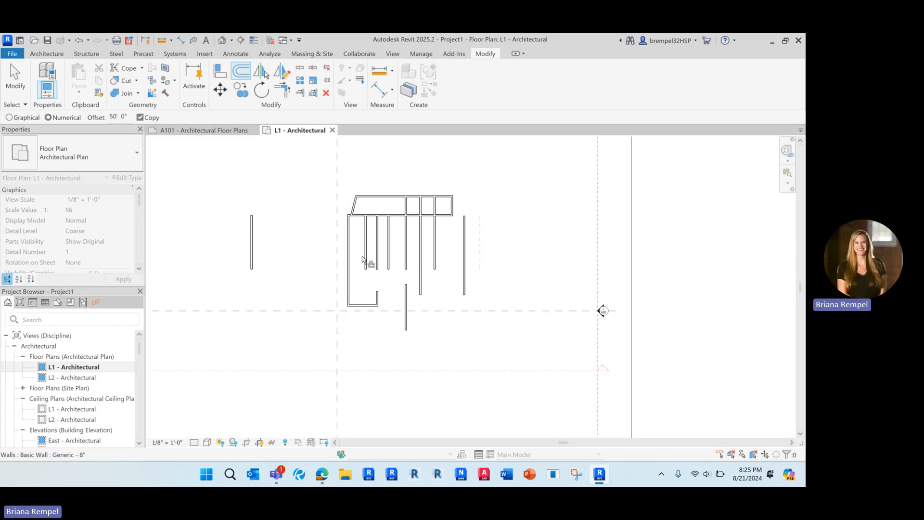
scroll(362, 258, "up", 2)
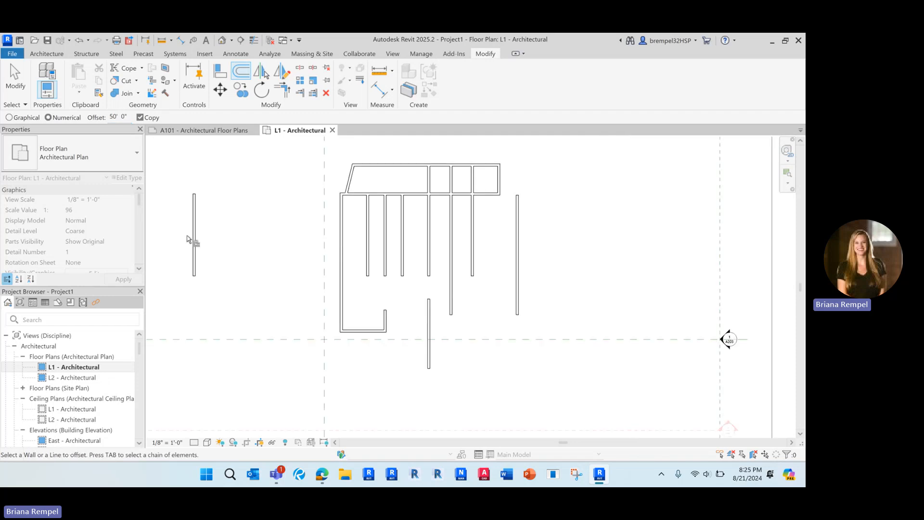
- Turn off copying and try to offset the third interior wall 50' to the right, then leave the offset command
left_click(150, 120)
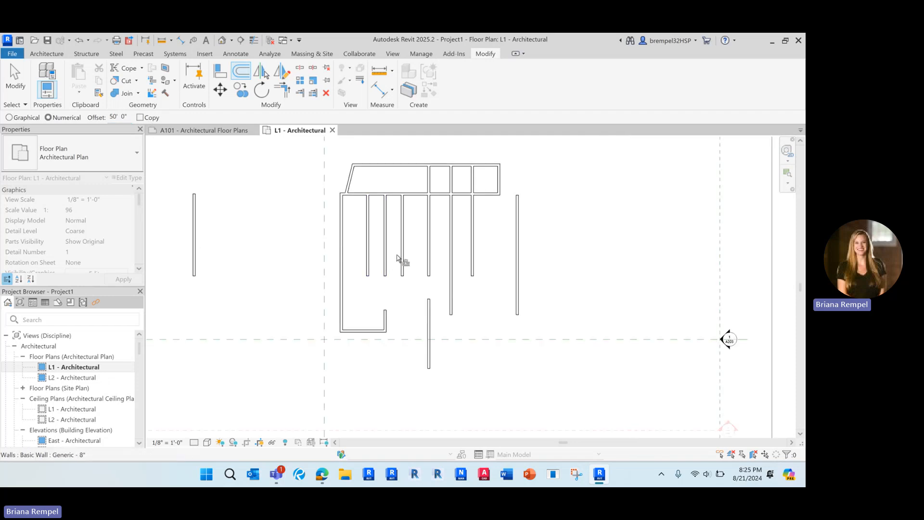
left_click(405, 260)
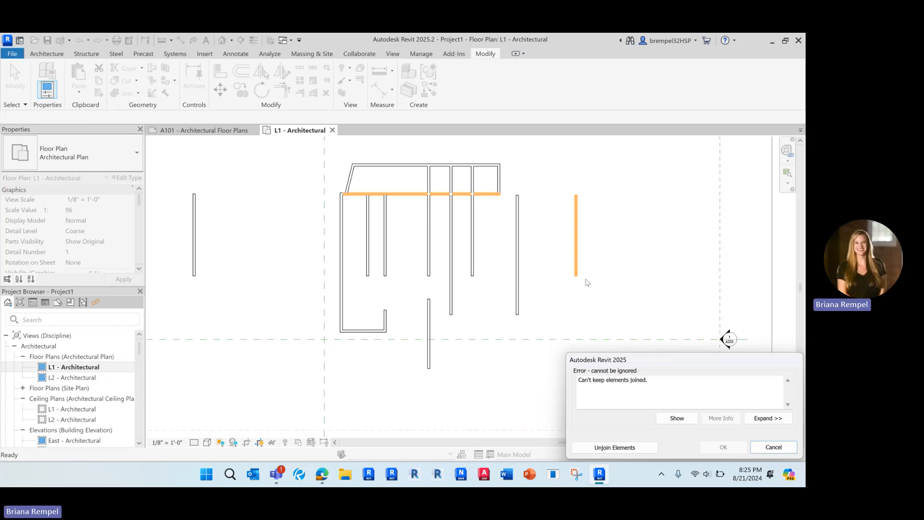
left_click(770, 446)
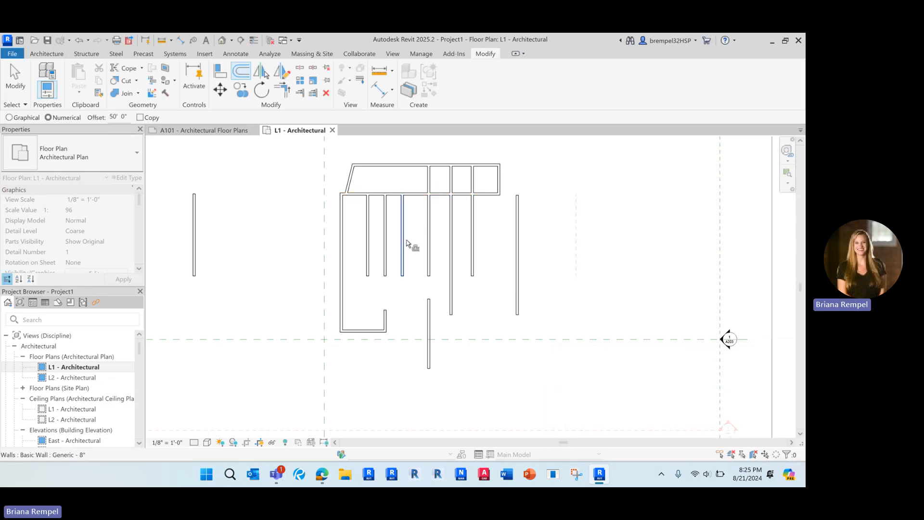
key("Escape")
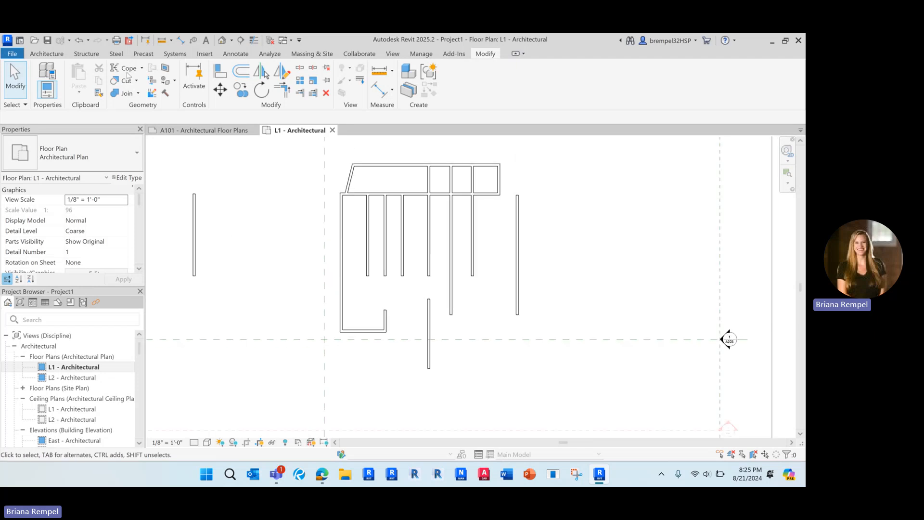
- Draw a rectangle of walls about 27'-4" by 15'-10" in the empty area right of the plan
left_click(59, 57)
left_click(47, 67)
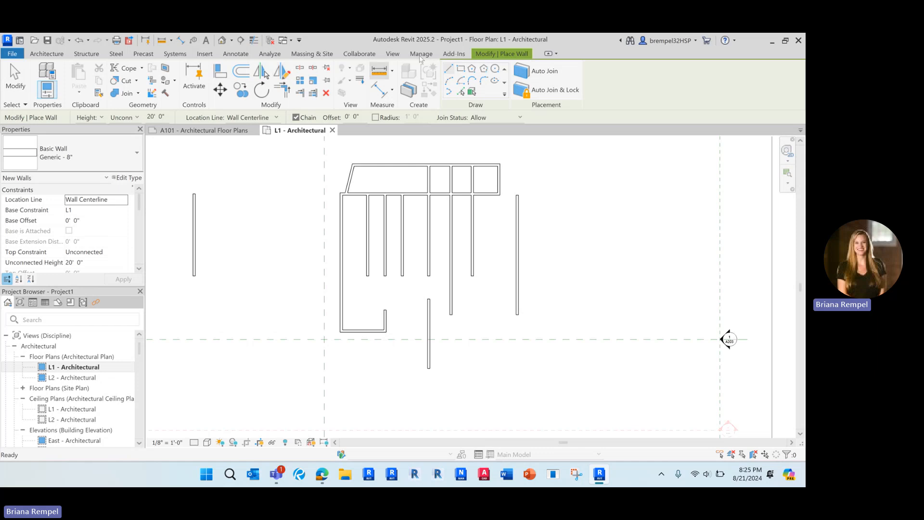
left_click(460, 68)
left_click(575, 199)
left_click(673, 257)
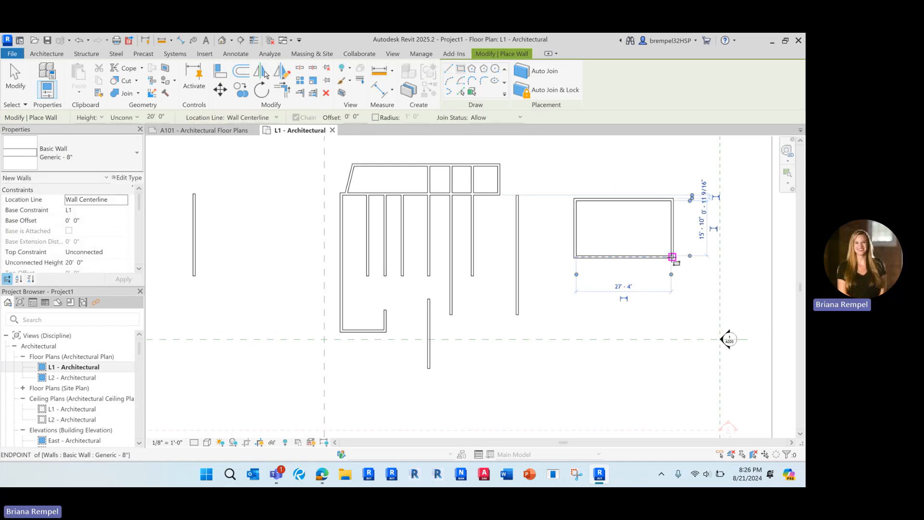
key("Escape")
key("Escape")
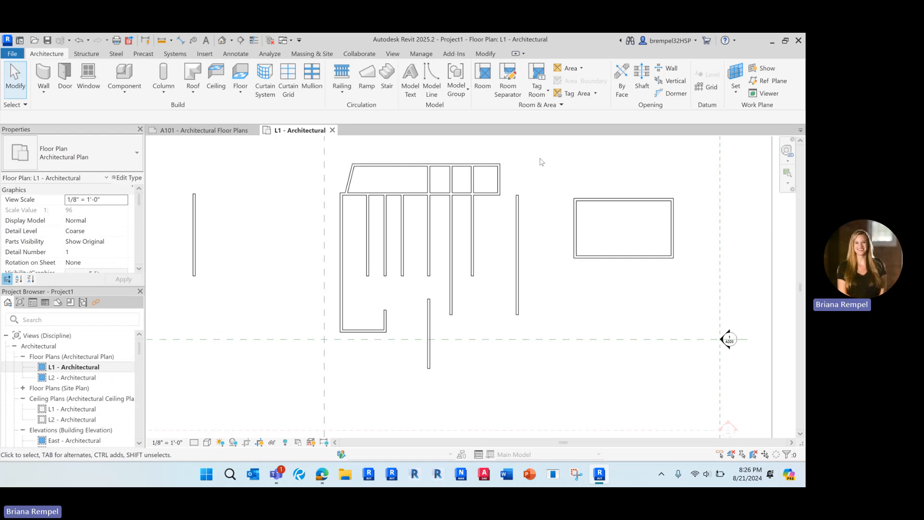
- Offset the whole chain of rectangular walls 5' inward without keeping a copy
left_click(485, 54)
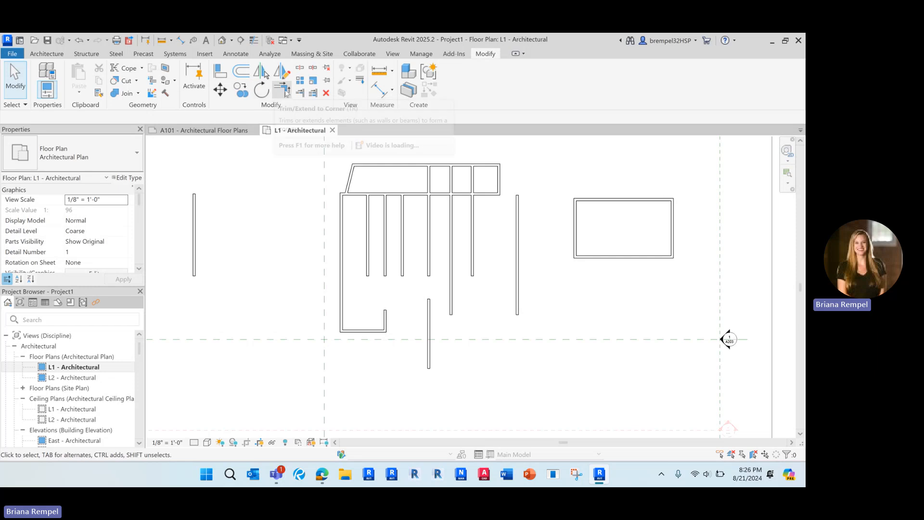
left_click(242, 72)
left_click(242, 72)
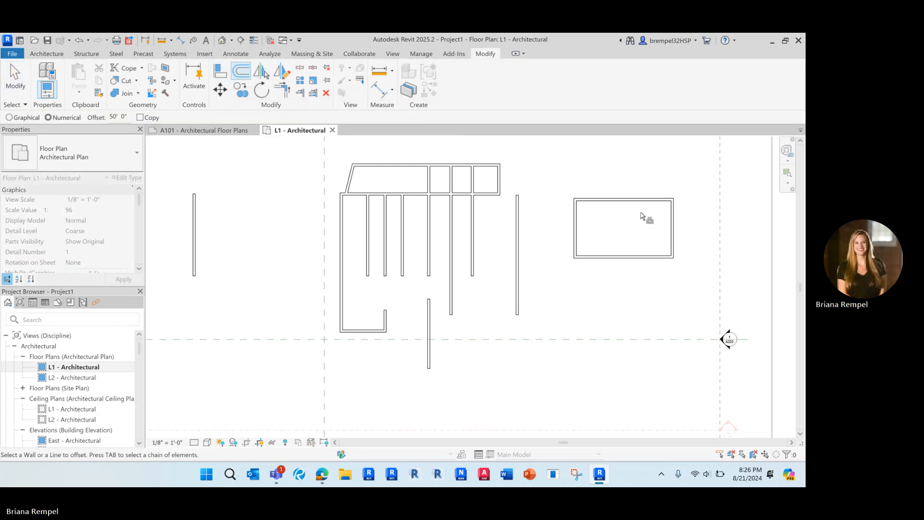
scroll(636, 207, "up", 1)
scroll(637, 207, "up", 1)
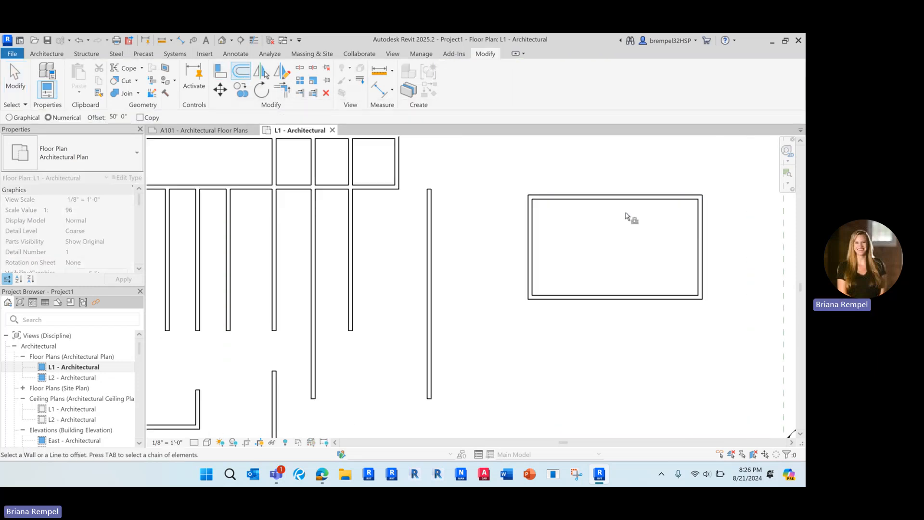
double_click(121, 117)
type("5")
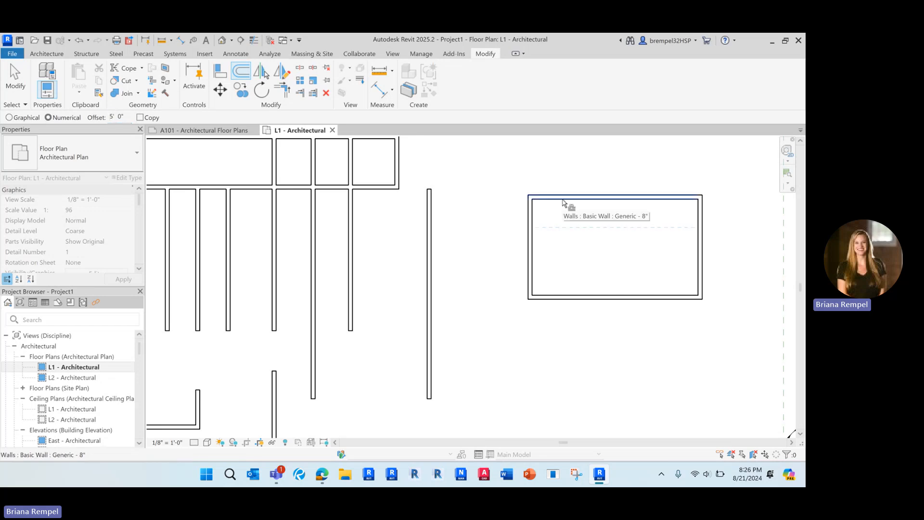
key("Tab")
left_click(563, 202)
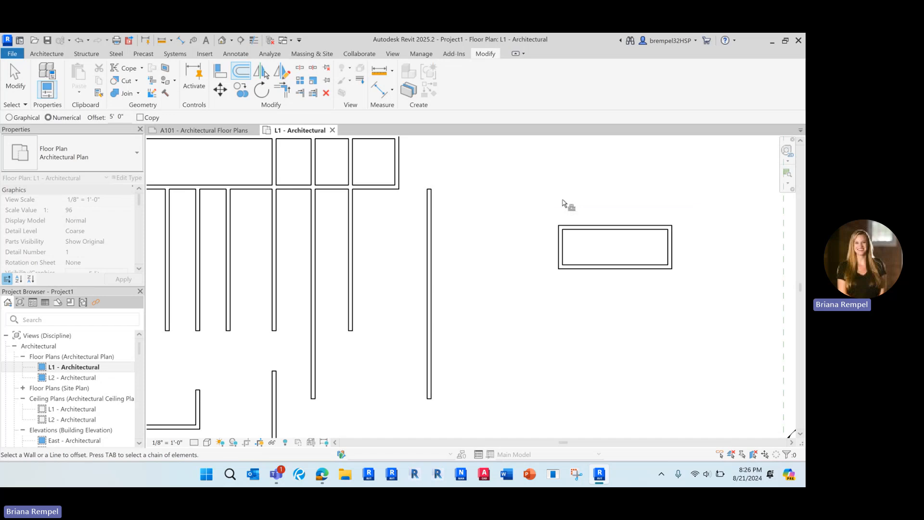
- Offset a copy of the whole rectangular wall chain 5' outward, keeping the original, and leave the offset command
left_click(140, 118)
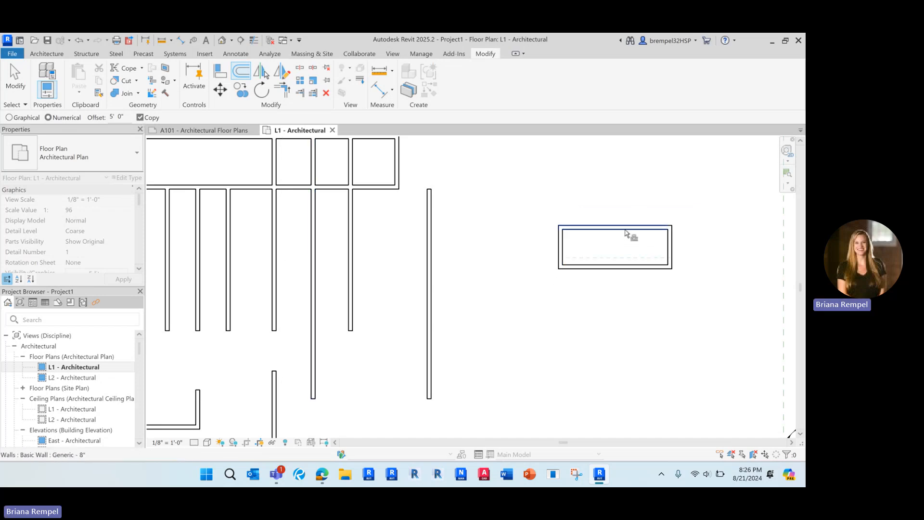
key("Tab")
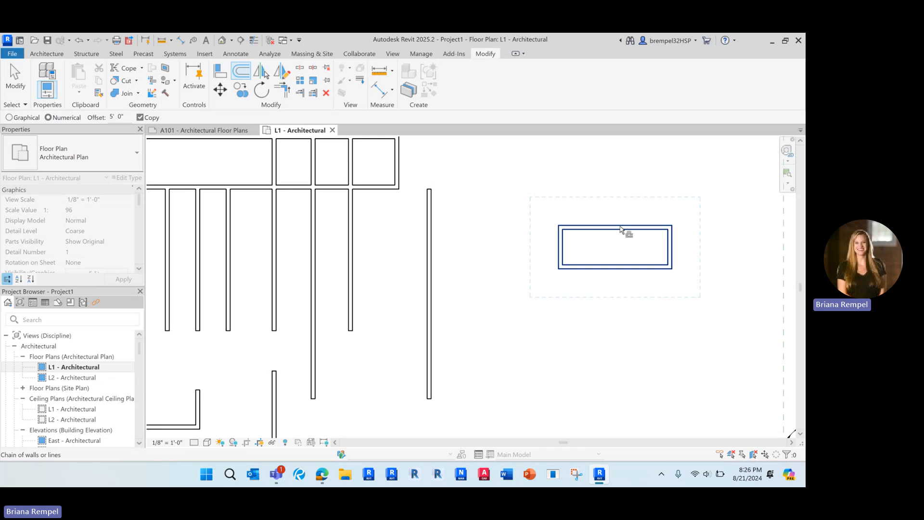
left_click(620, 228)
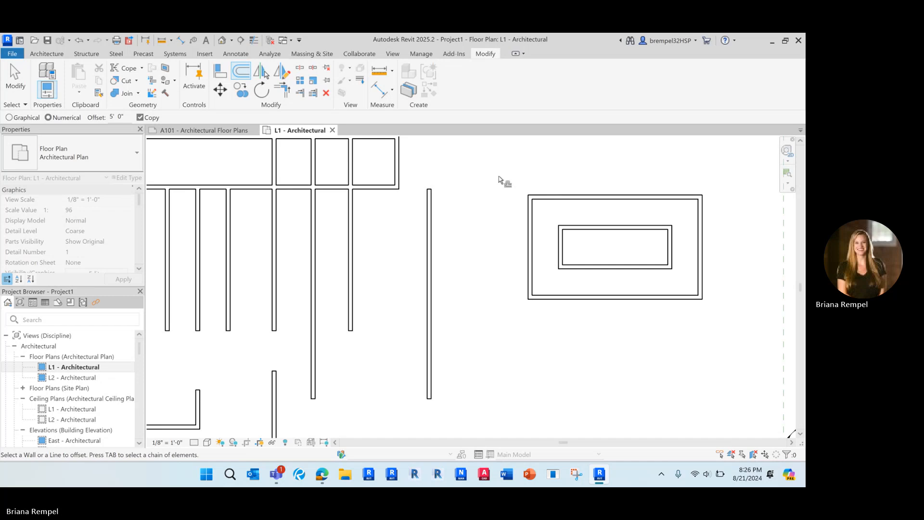
key("Escape")
middle_click_drag(499, 177, 496, 199)
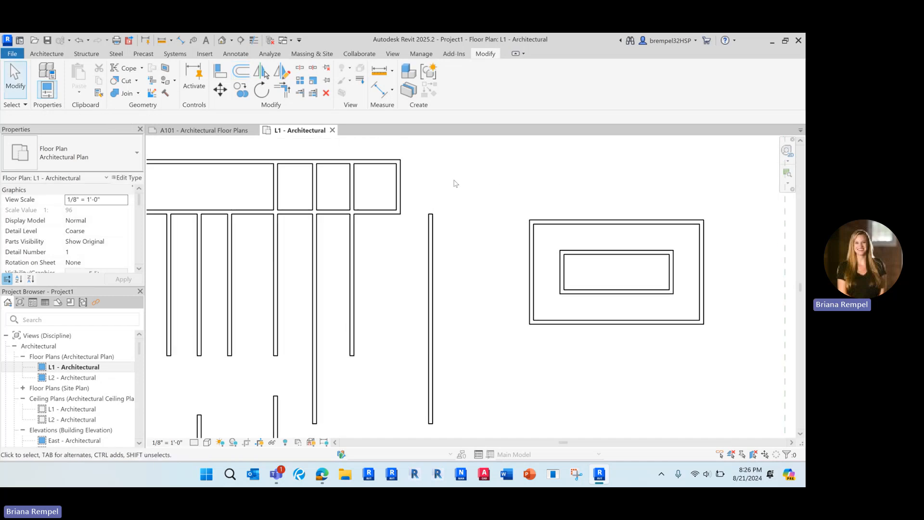
- Split the outer rectangle's upper wall about 15' from the inner rectangle's right side, and select each resulting segment to check it
left_click(300, 67)
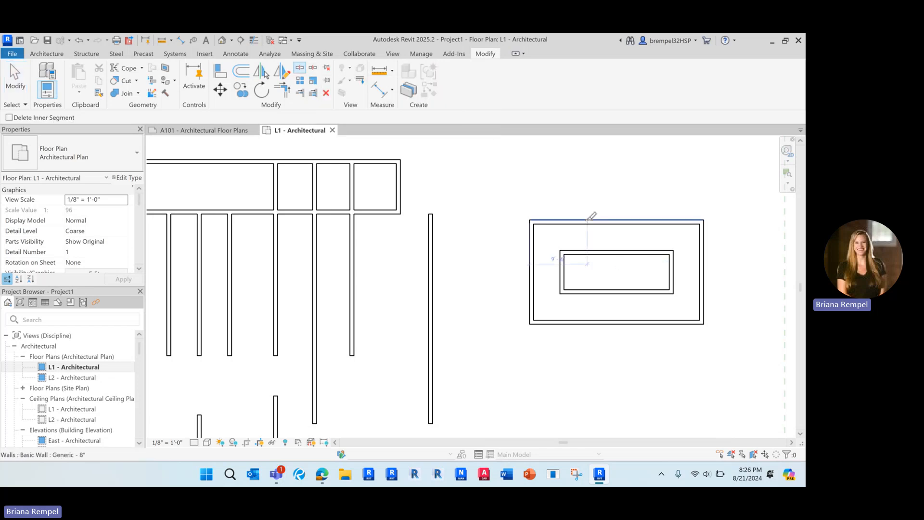
left_click(23, 76)
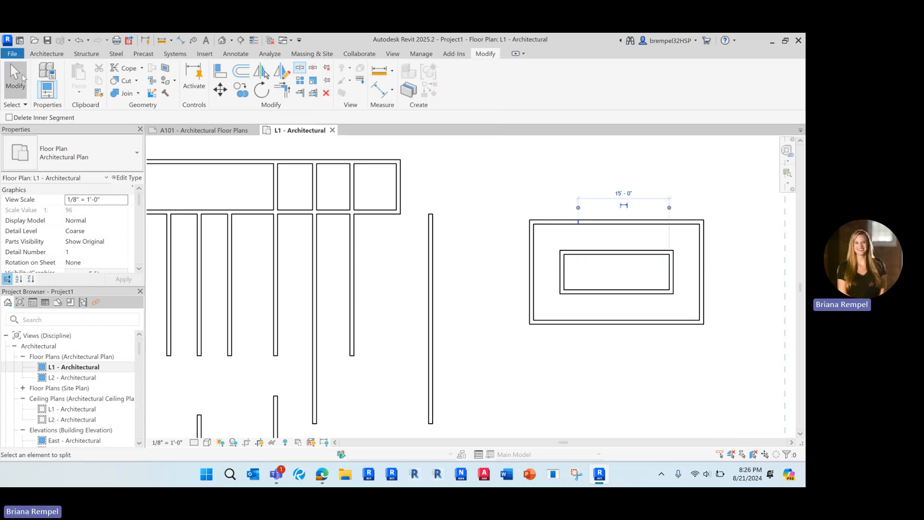
scroll(516, 256, "up", 2)
left_click(607, 188)
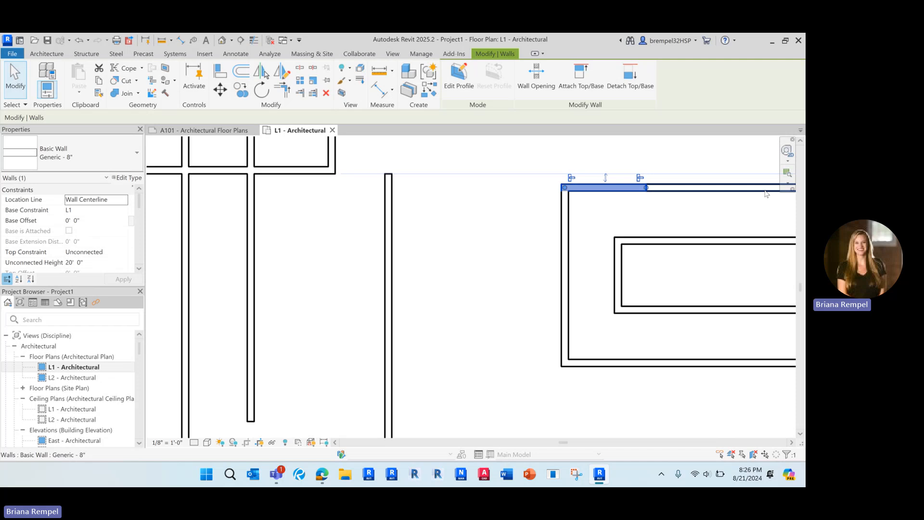
left_click(720, 189)
middle_click_drag(636, 228, 484, 234)
left_click(437, 195)
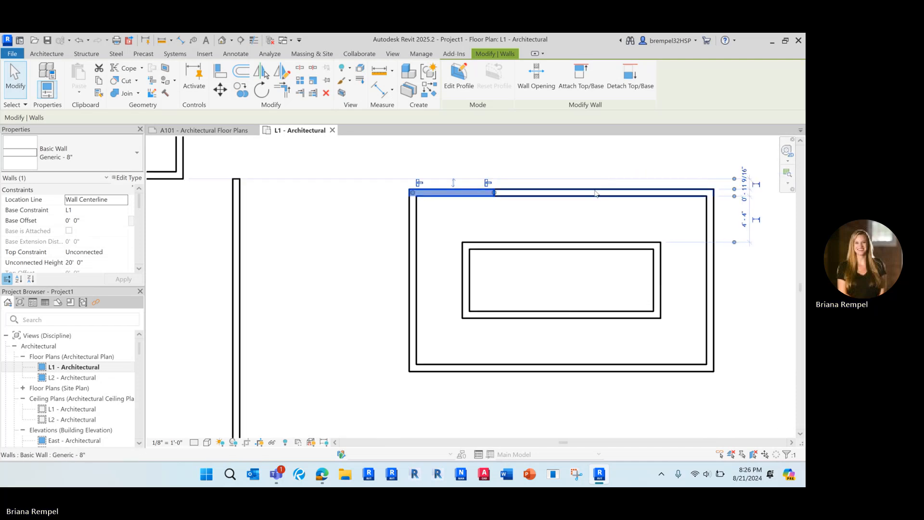
left_click(565, 197)
left_click(535, 213)
scroll(517, 231, "down", 1)
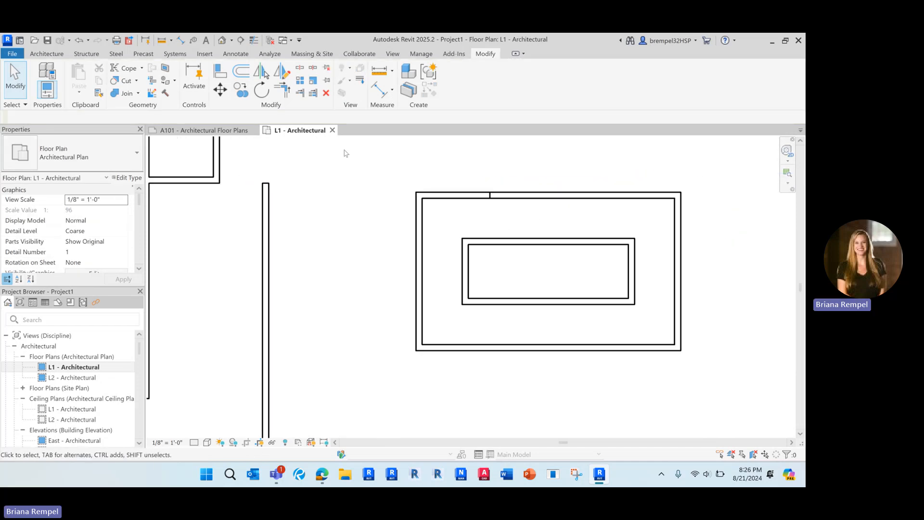
- Split the outer rectangle's lower wall with a 1" joint gap at two points about 8' apart
left_click(313, 69)
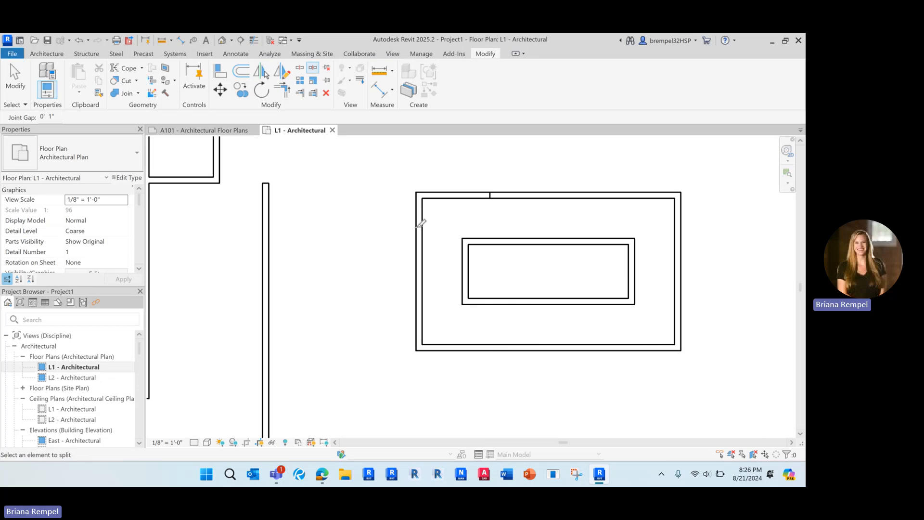
left_click(518, 347)
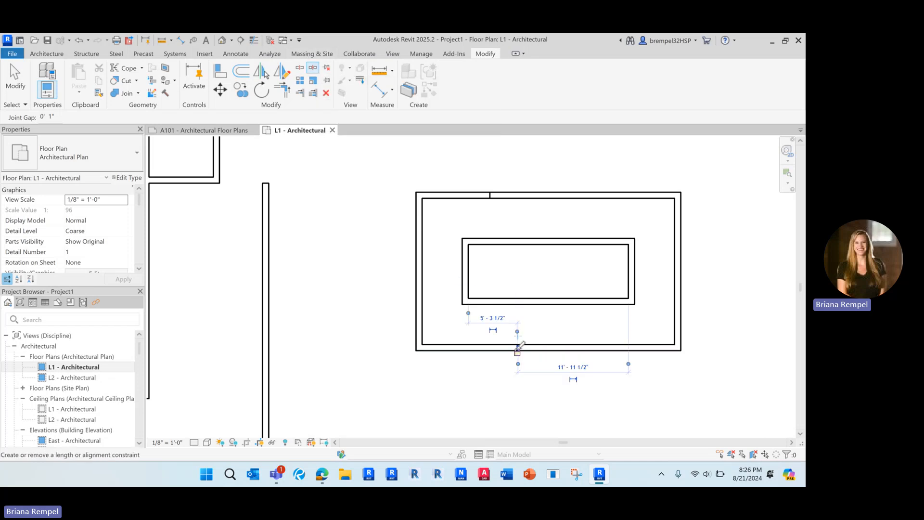
left_click(592, 347)
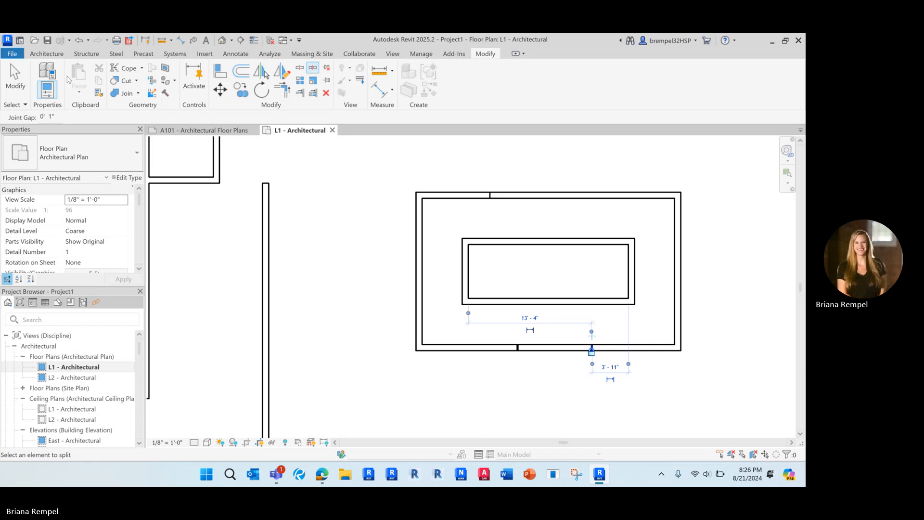
left_click(15, 77)
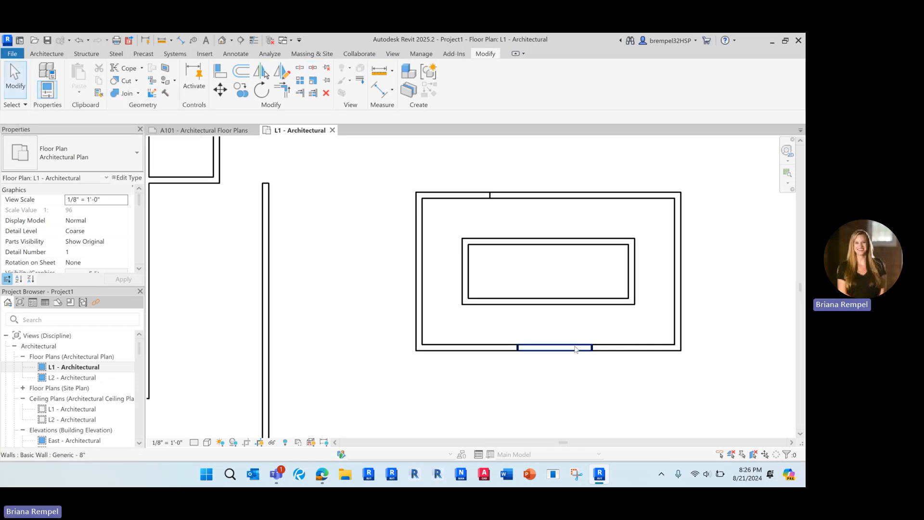
- Delete the middle segment of the outer rectangle's lower wall, then check the longer segment of the split upper wall
left_click(570, 364)
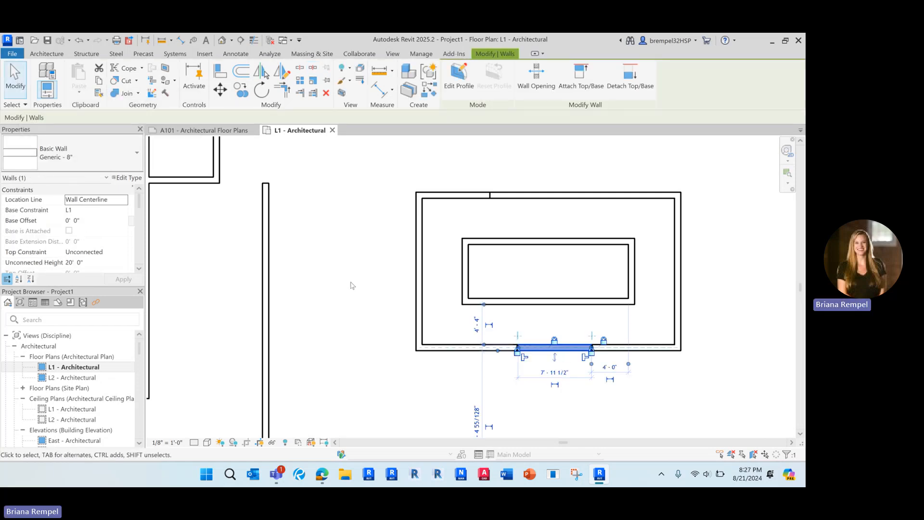
left_click(312, 68)
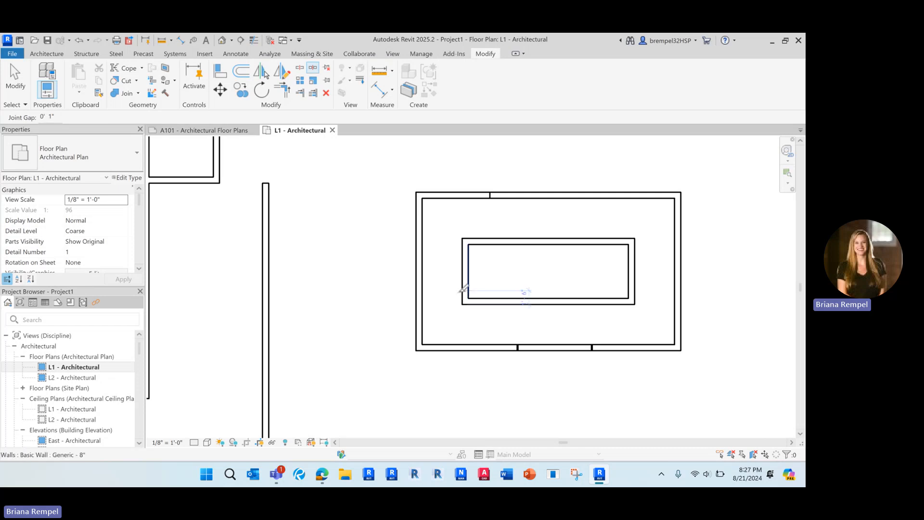
key("Escape")
left_click(572, 348)
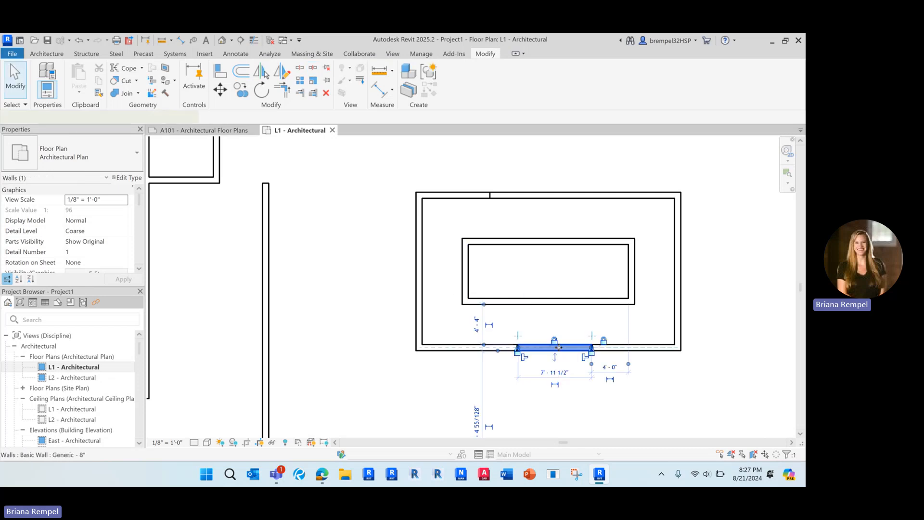
key("Delete")
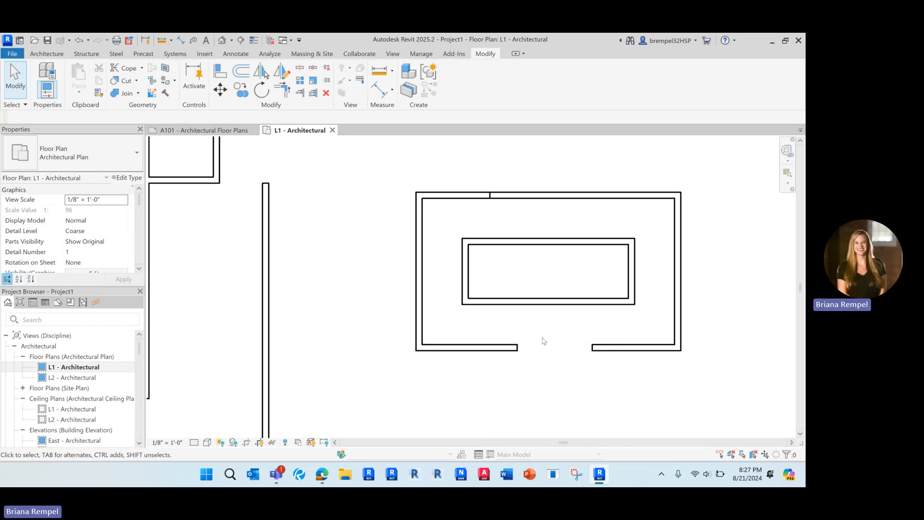
left_click(544, 195)
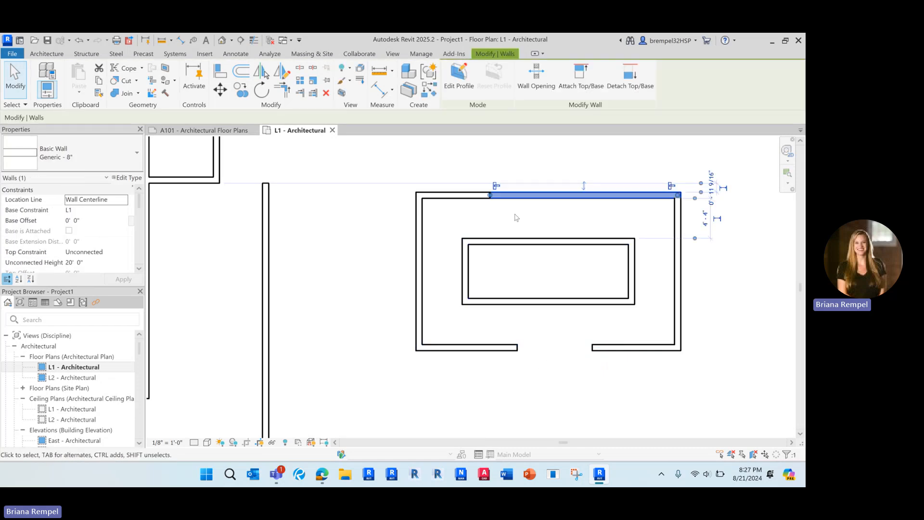
left_click(516, 217)
- Window-select from left to right only the walls fully inside the box, leaving out the lowest vertical wall, then clear the selection
scroll(518, 227, "down", 1)
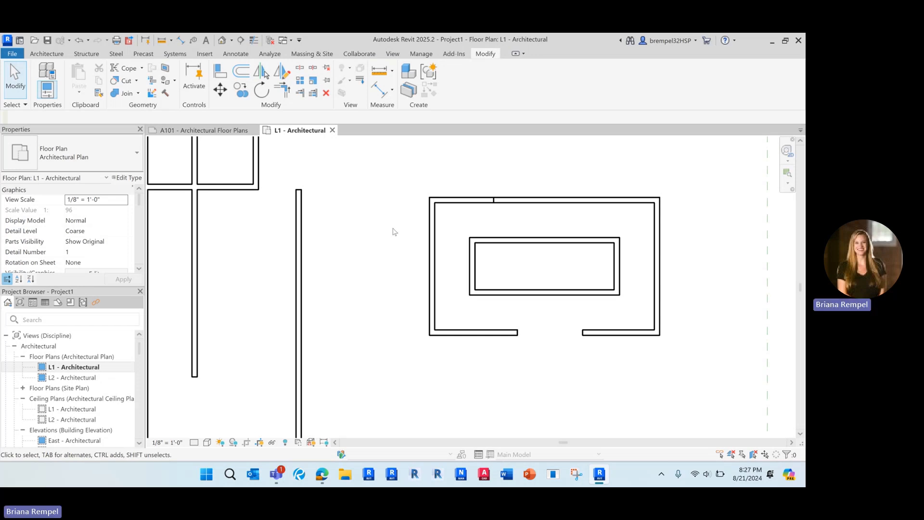
scroll(404, 214, "down", 4)
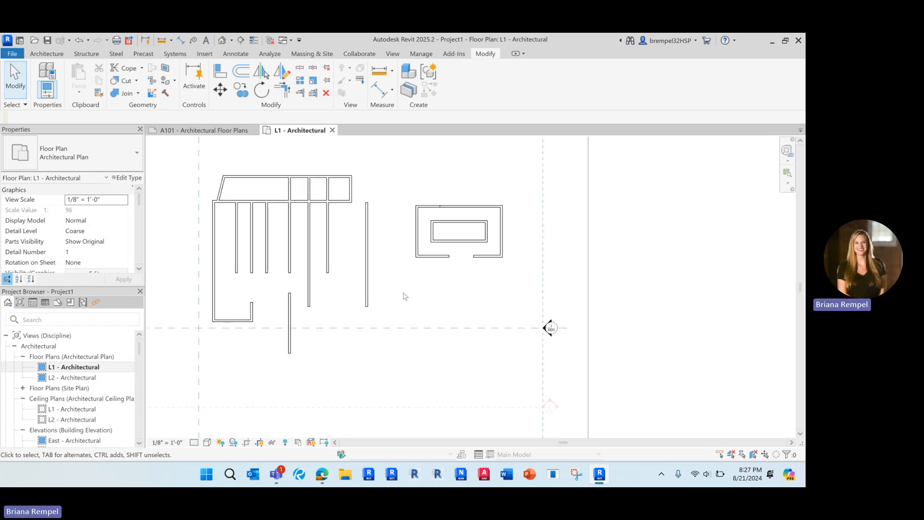
scroll(461, 260, "up", 2)
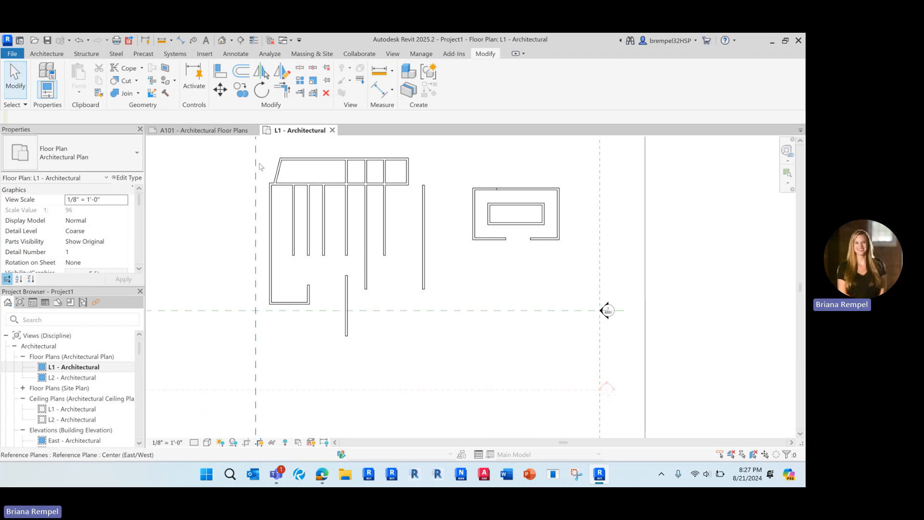
middle_click_drag(259, 163, 262, 192)
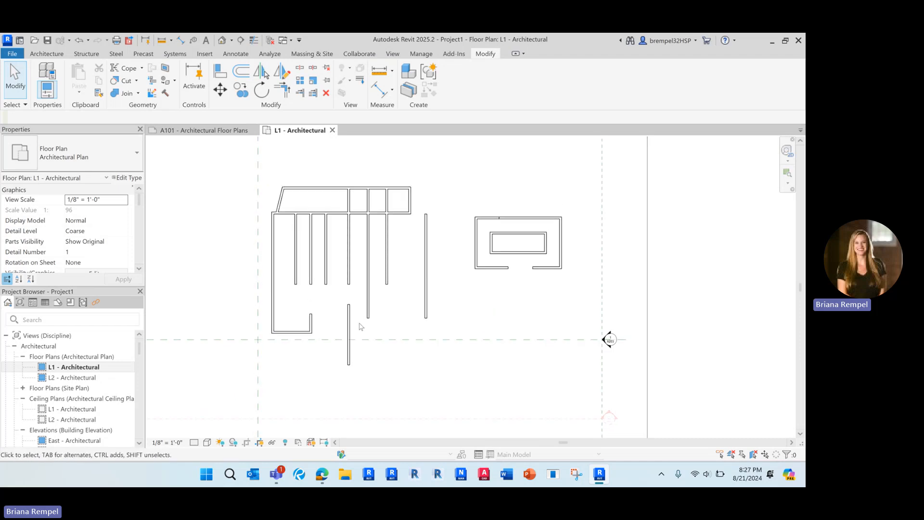
left_click_drag(251, 162, 573, 350)
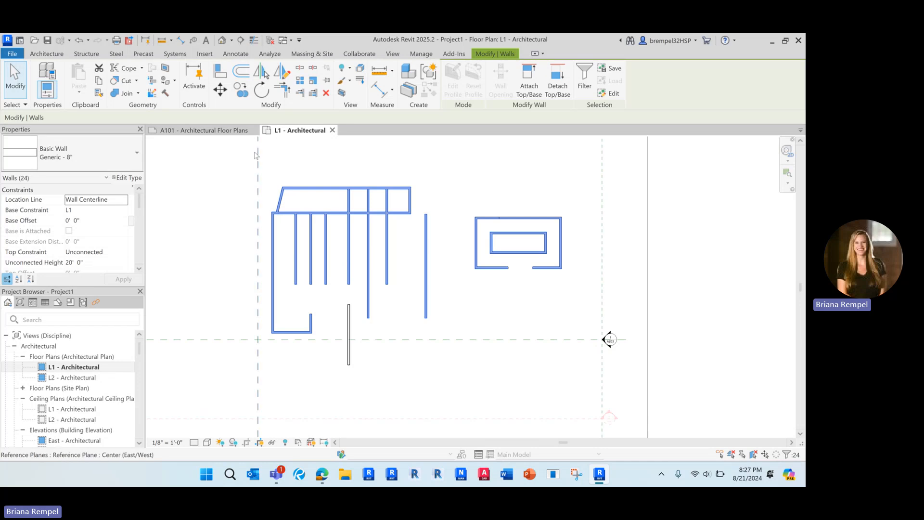
left_click(607, 337)
key("Escape")
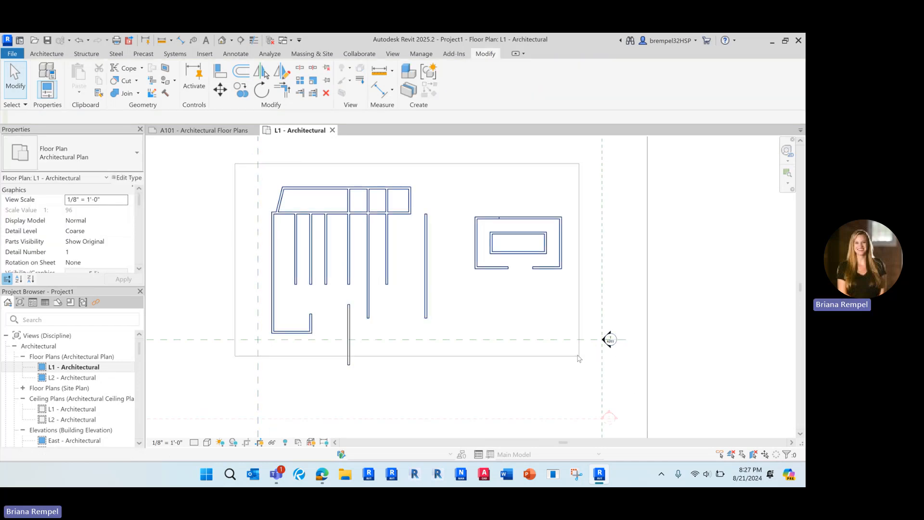
key("ctrl+Left")
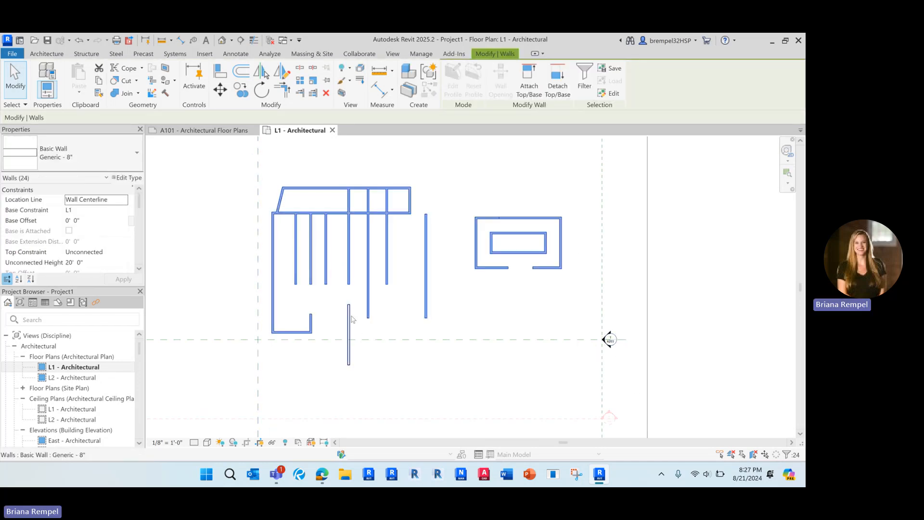
left_click(220, 192)
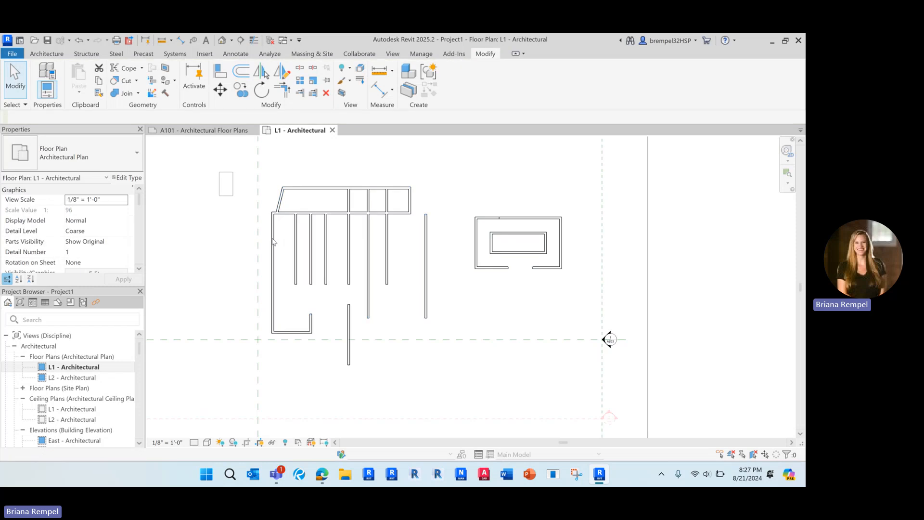
- Crossing-select all walls from right to left, including the lowest vertical wall, then clear the selection
key("ctrl+Left")
left_click(549, 181)
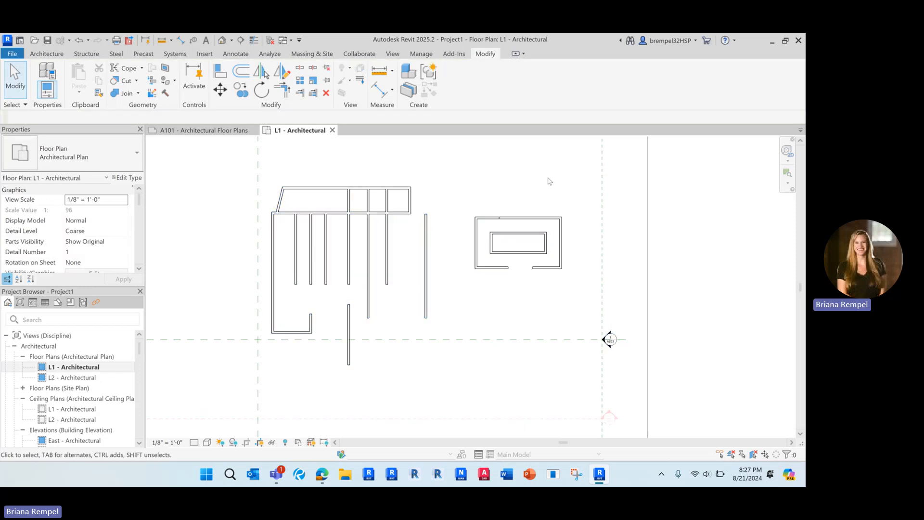
left_click_drag(573, 178, 303, 333)
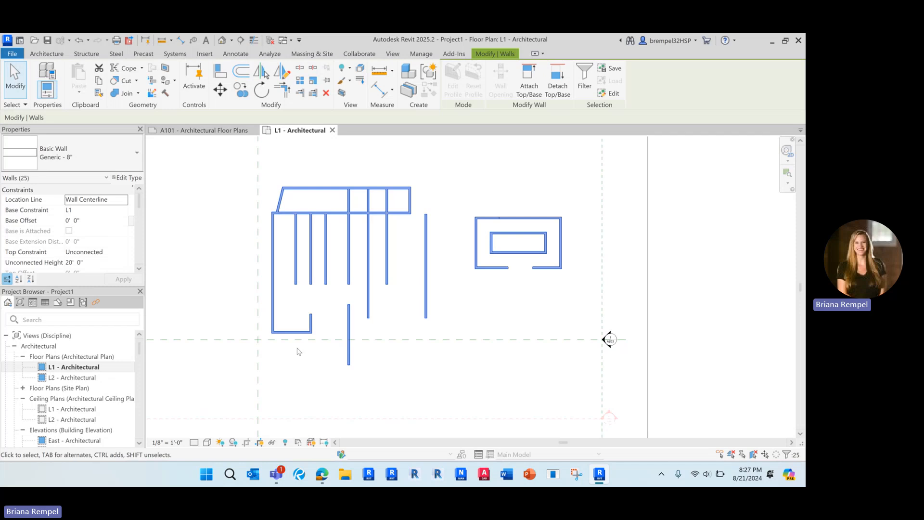
key("Escape")
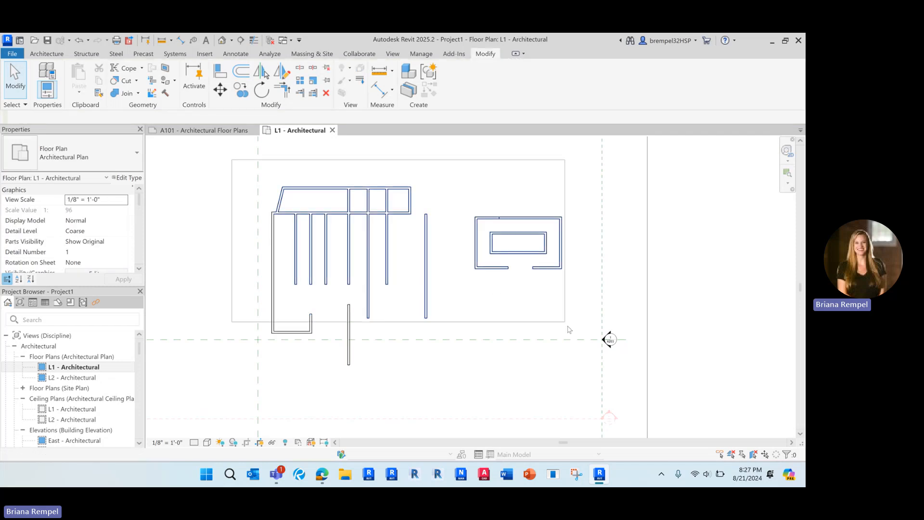
- Delete all walls except the lowest vertical one, and move that wall to about 4' right of the vertical reference plane
left_click_drag(576, 334, 576, 335)
key("Delete")
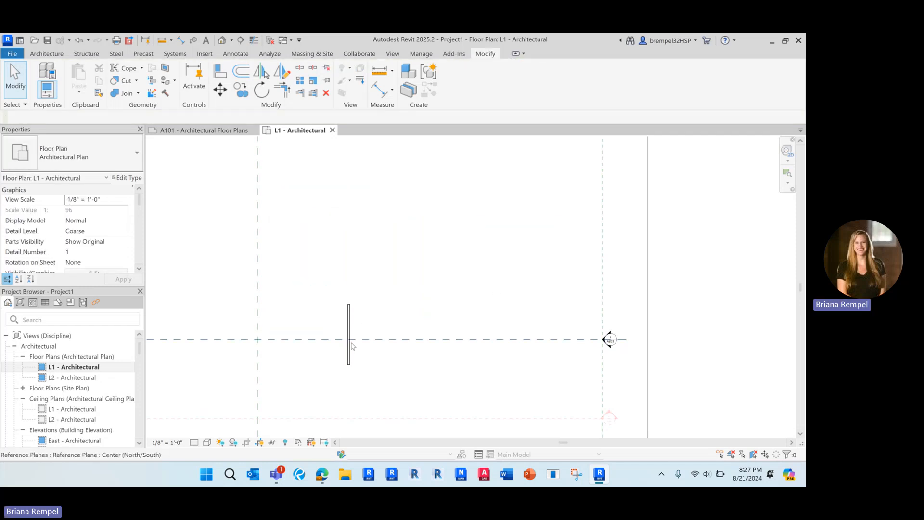
left_click(335, 331)
left_click_drag(335, 331, 258, 293)
left_click(317, 281)
left_click(271, 275)
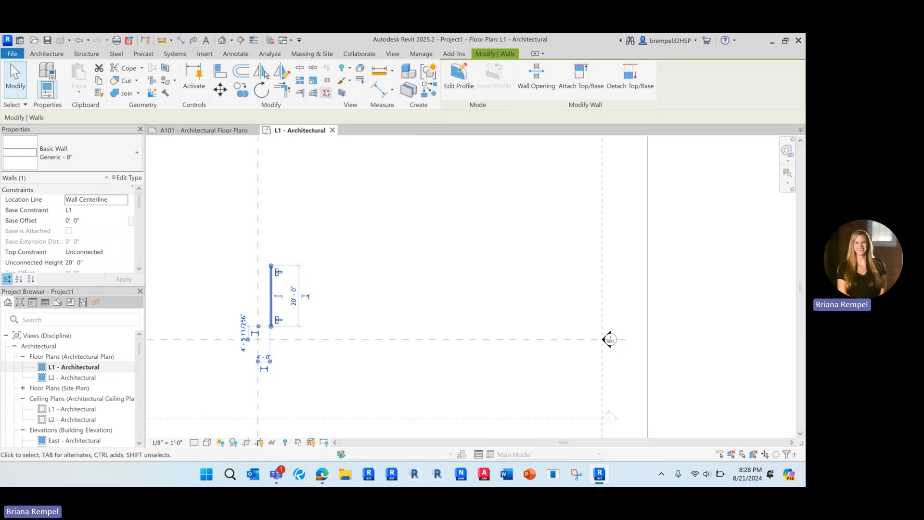
- Array the vertical wall horizontally to the right into 10 grouped items, with the move distance applied to the 2nd item
left_click(300, 80)
scroll(286, 284, "up", 3)
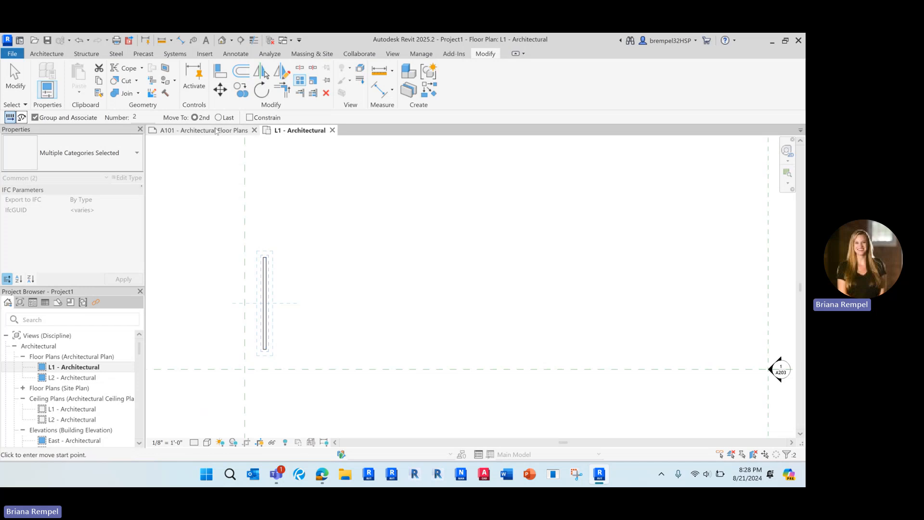
left_click(263, 257)
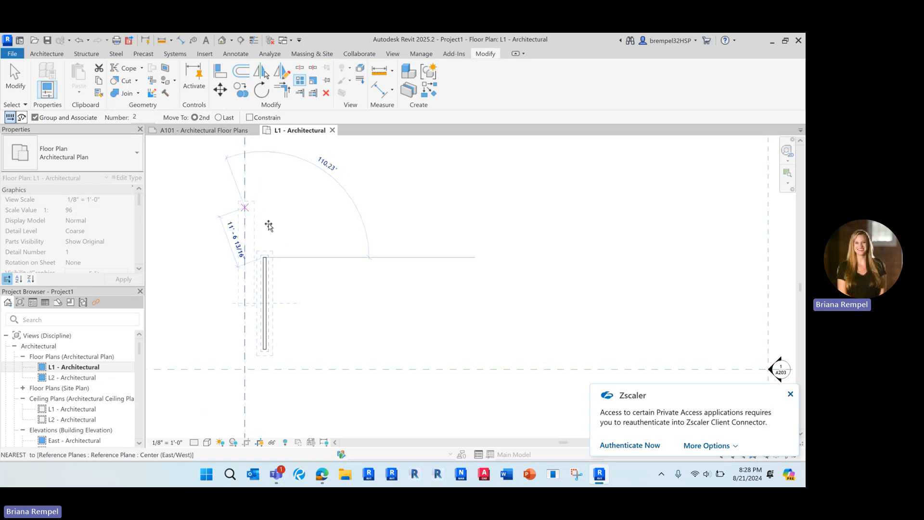
left_click(295, 259)
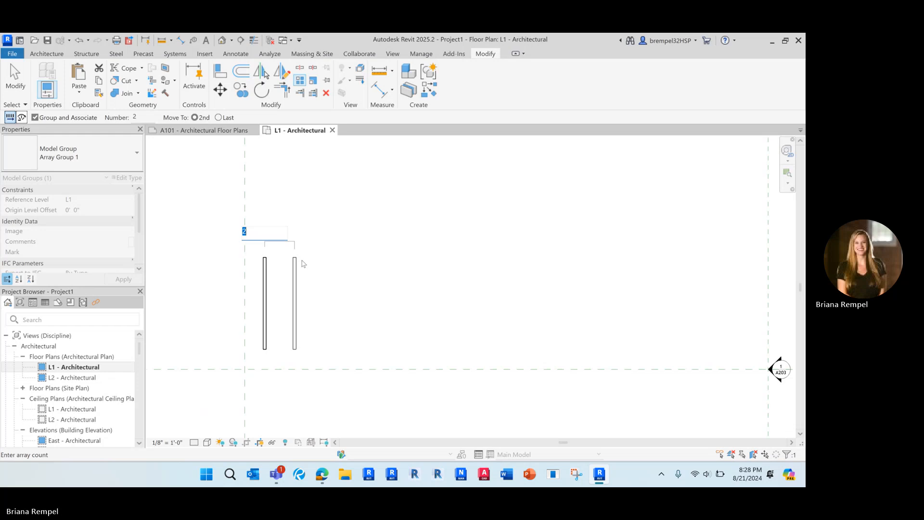
type("10")
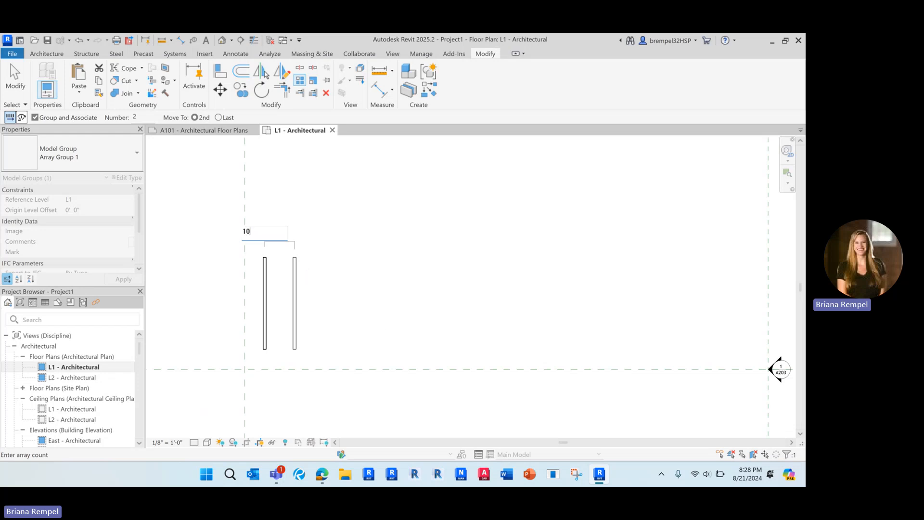
key("Return")
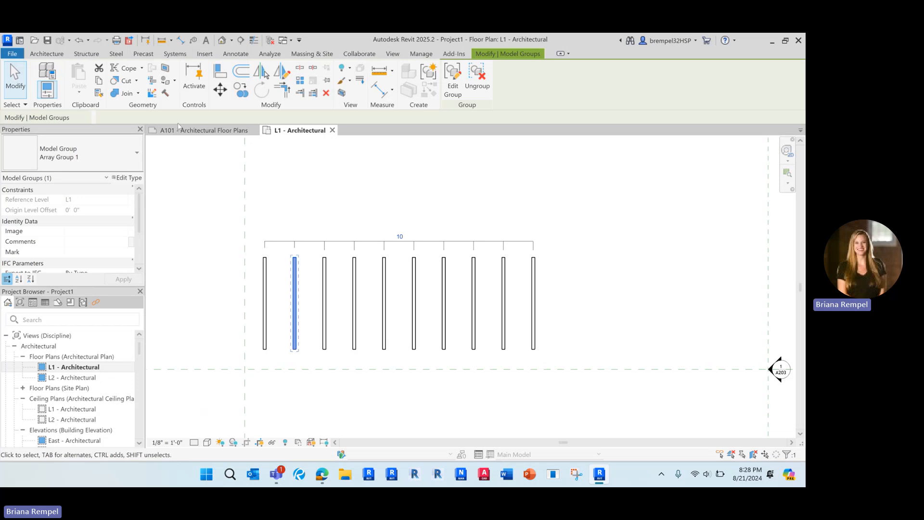
- Draw an 18' vertical wall above the first wall of the array, in line with it
left_click(288, 186)
middle_click_drag(287, 186, 284, 221)
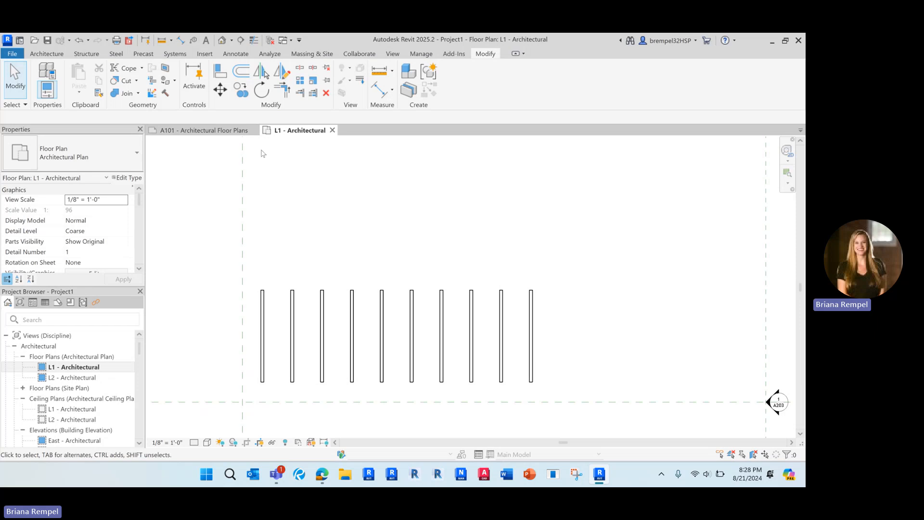
key("w")
key("a")
left_click(262, 253)
left_click(262, 170)
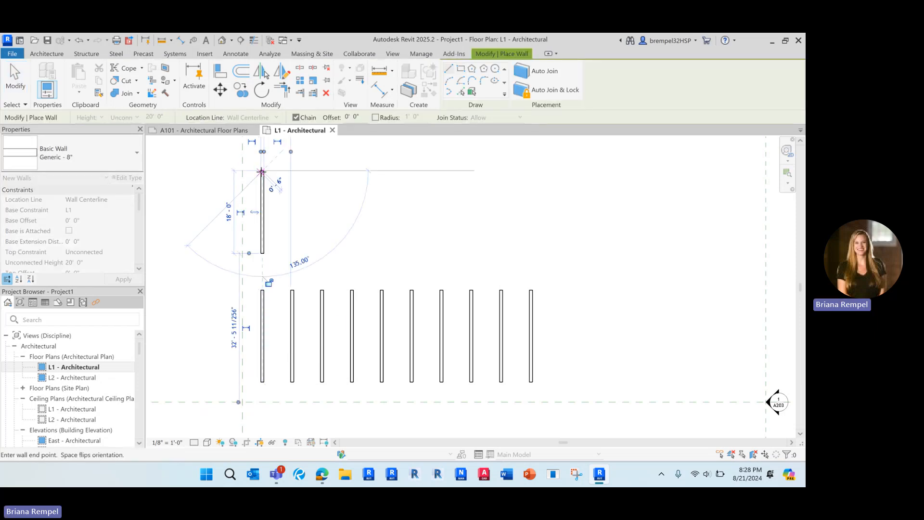
key("Escape")
key("Escape")
- Array the new wall into 10 items using Move To Last, placing the last item 58'-10" away above the lower array's last wall
left_click(263, 212)
middle_click_drag(279, 196, 330, 240)
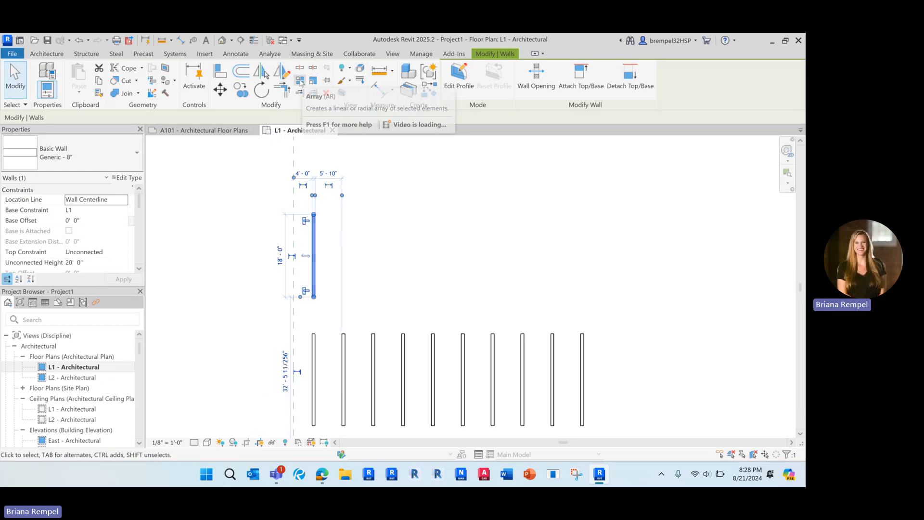
left_click(300, 81)
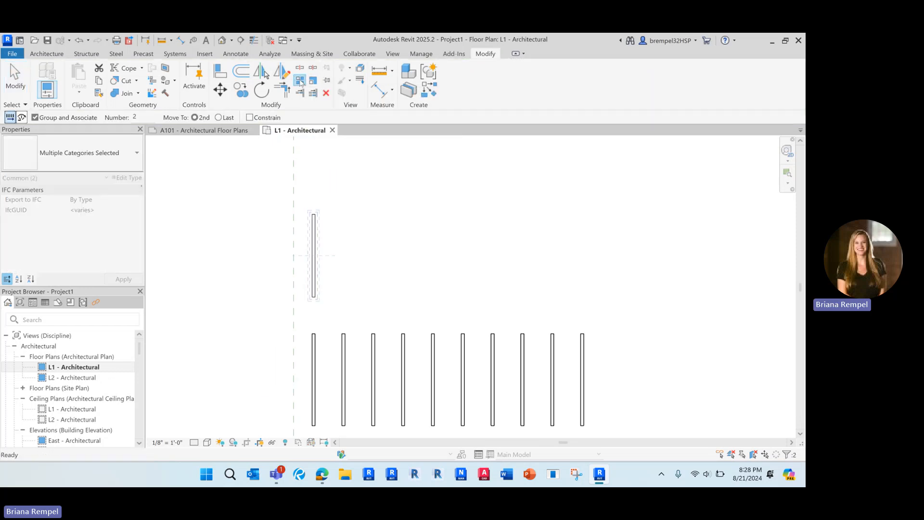
left_click(219, 118)
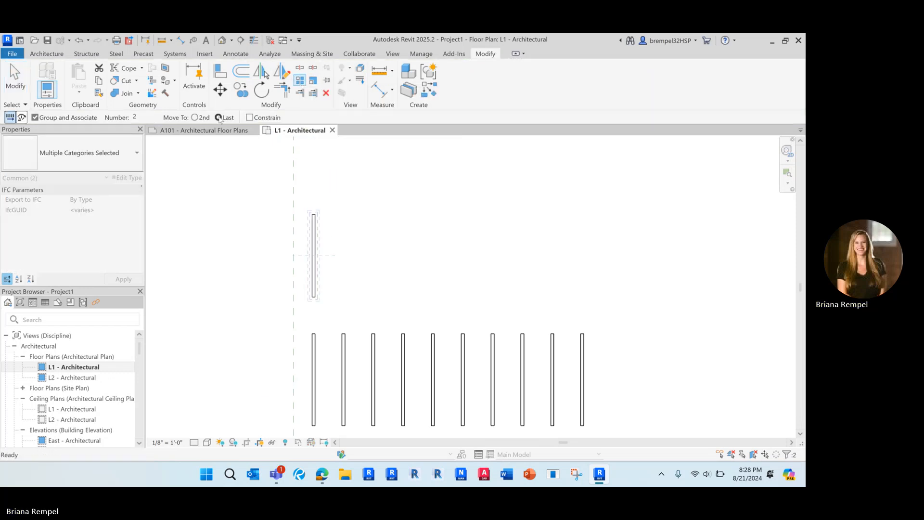
left_click(312, 215)
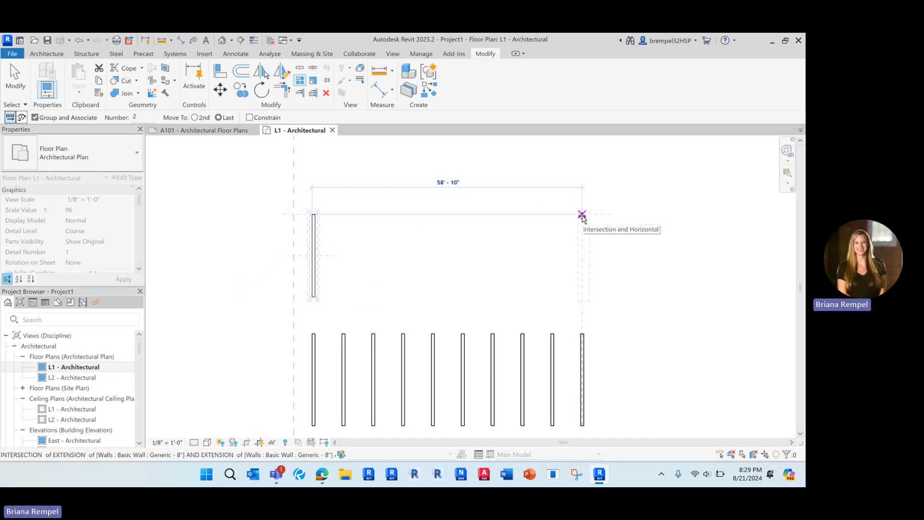
left_click(582, 214)
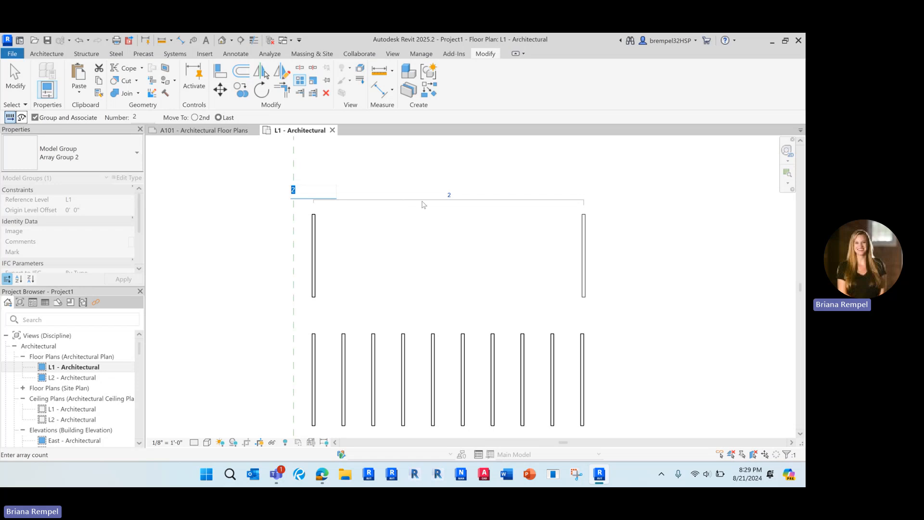
scroll(453, 203, "down", 1)
key("Return")
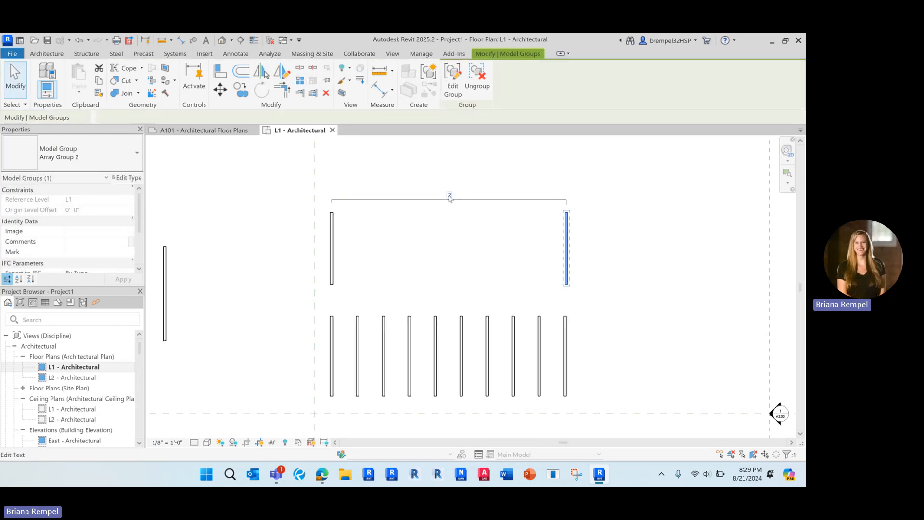
left_click(450, 196)
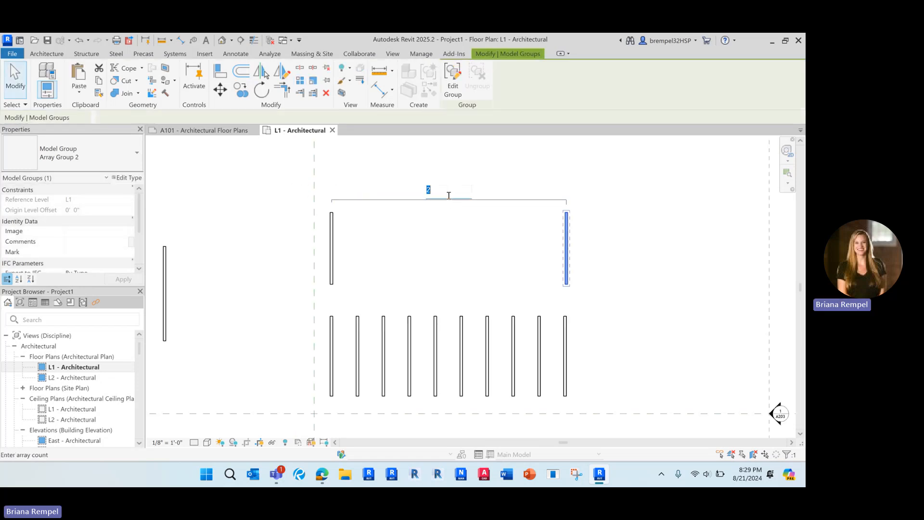
type("10")
key("Return")
scroll(455, 205, "down", 2)
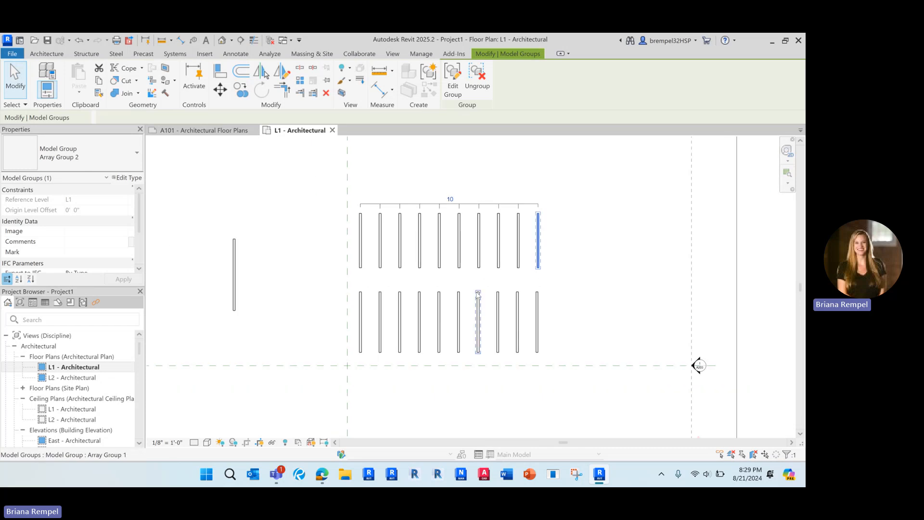
- Set the upper array's count to 20, and select its first and last walls to check the fixed overall span
middle_click_drag(461, 288, 386, 290)
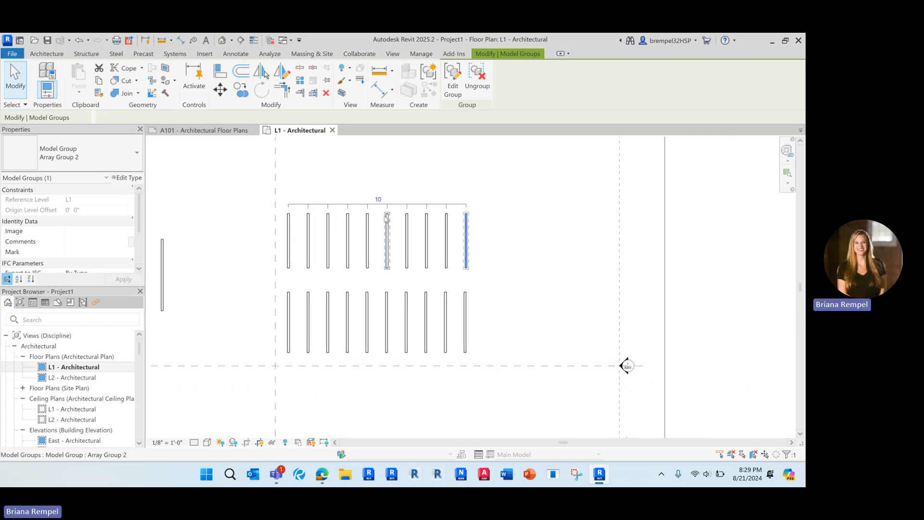
left_click(378, 199)
type("20")
key("Return")
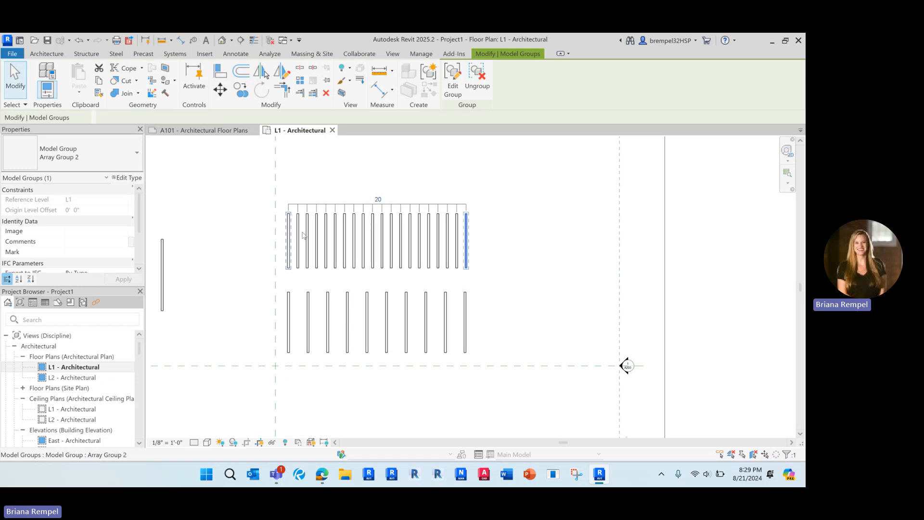
left_click(287, 234)
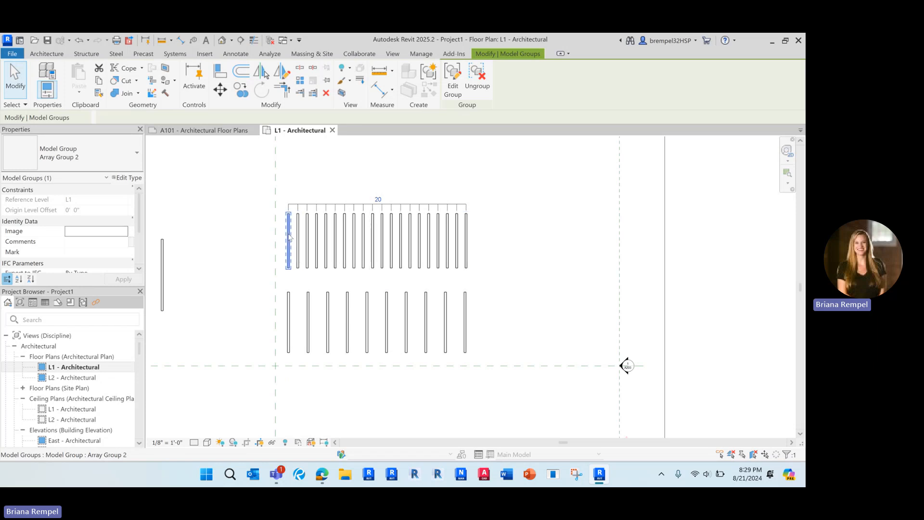
left_click(465, 246, "ctrl")
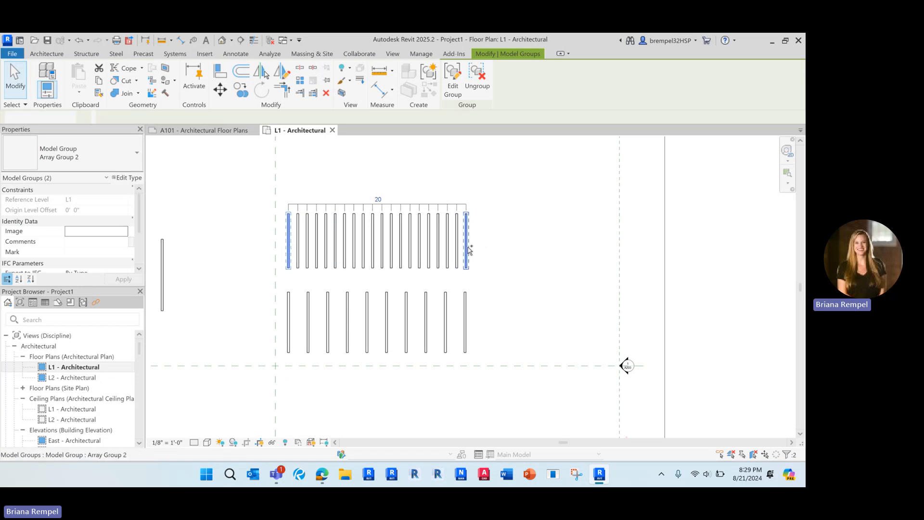
key("Escape")
- Set the lower array's count to 20, and select its first two walls to check the fixed spacing before clearing the selection
left_click(387, 298)
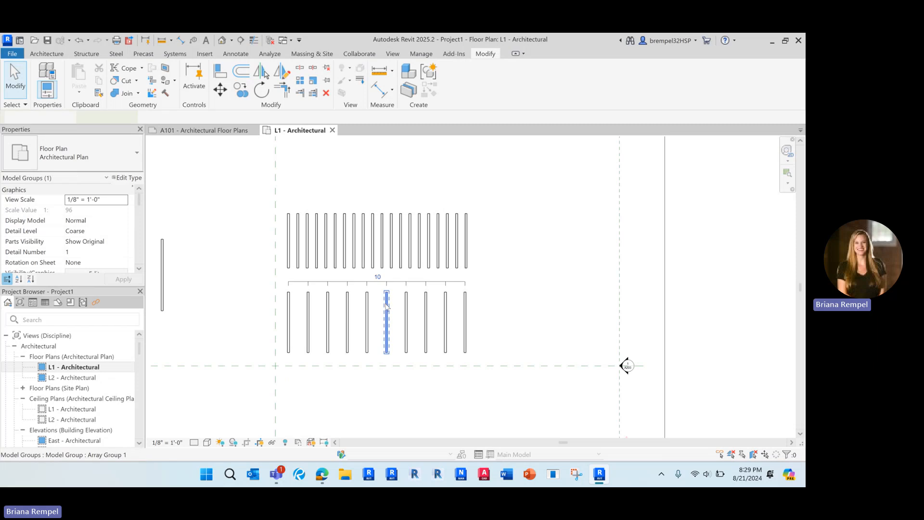
left_click(380, 278)
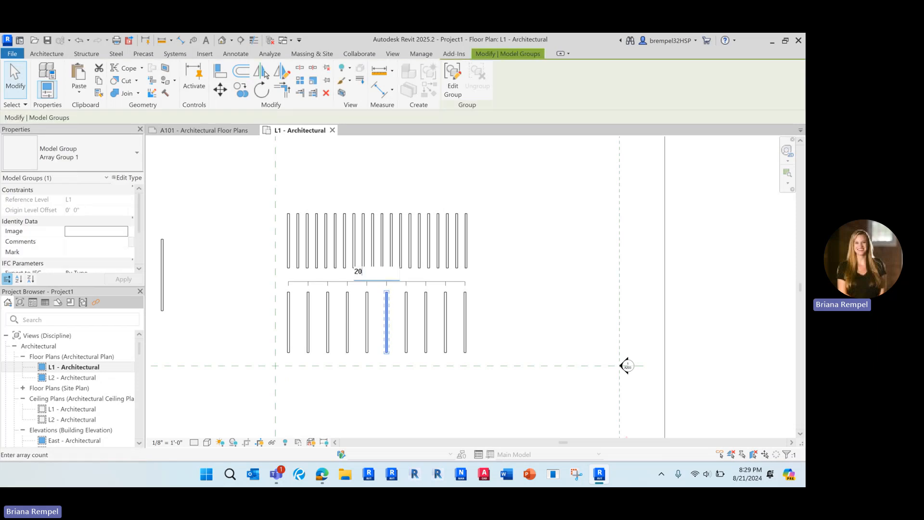
key("Return")
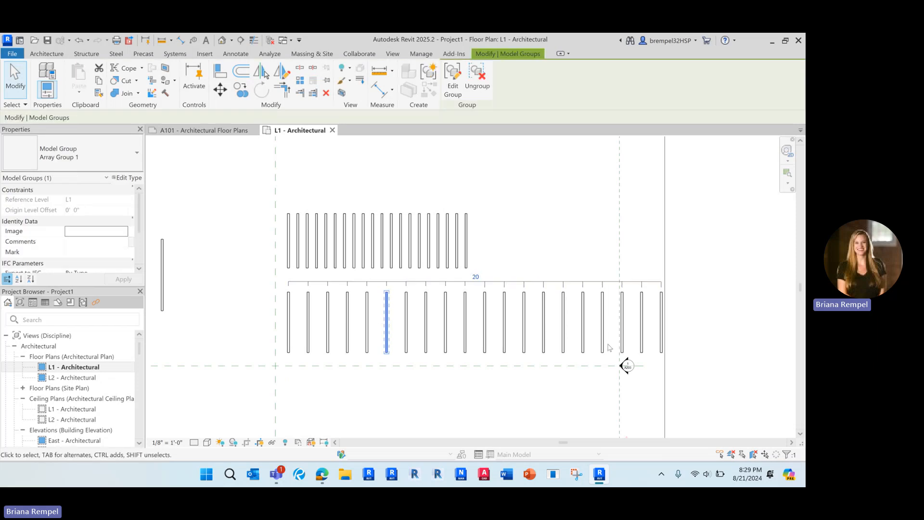
left_click(289, 348)
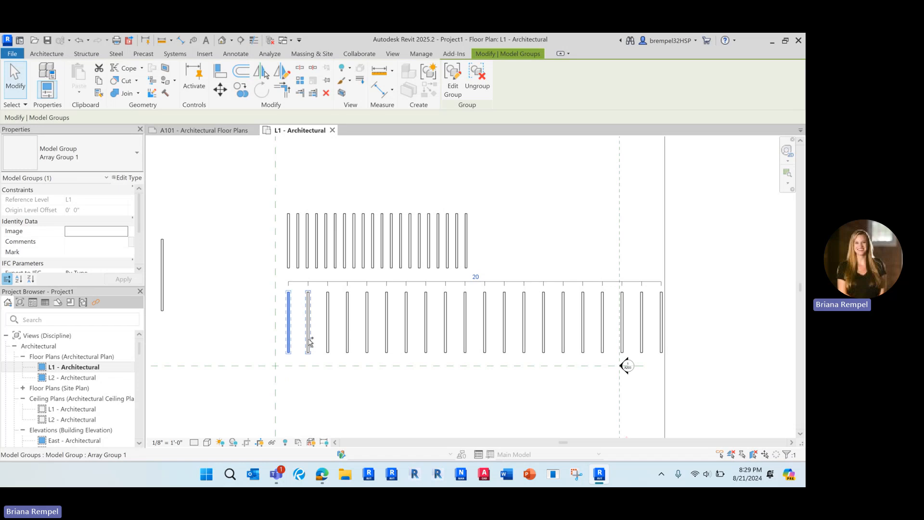
left_click(309, 343, "ctrl")
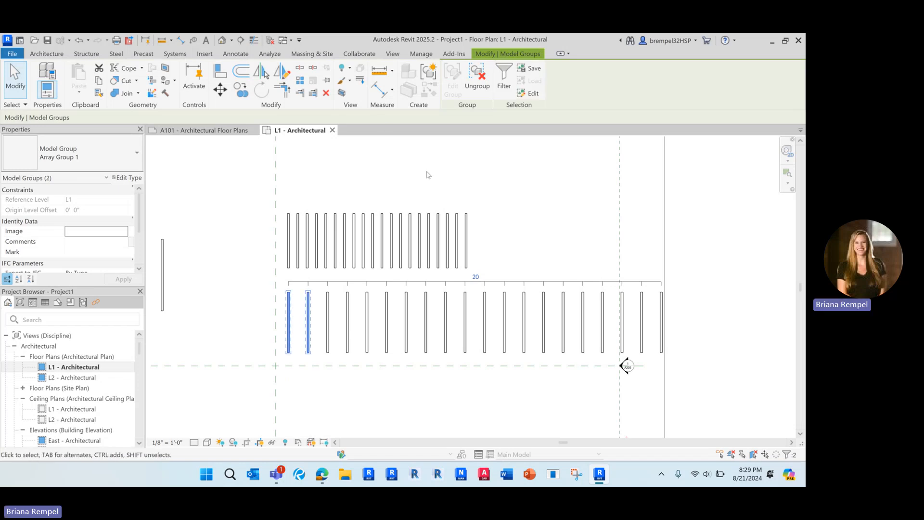
left_click(337, 181)
- Create a radial array of 3 items from the separate wall beside the arrays, moving to 2nd and rotating counterclockwise about its lower end
middle_click_drag(319, 185, 341, 251)
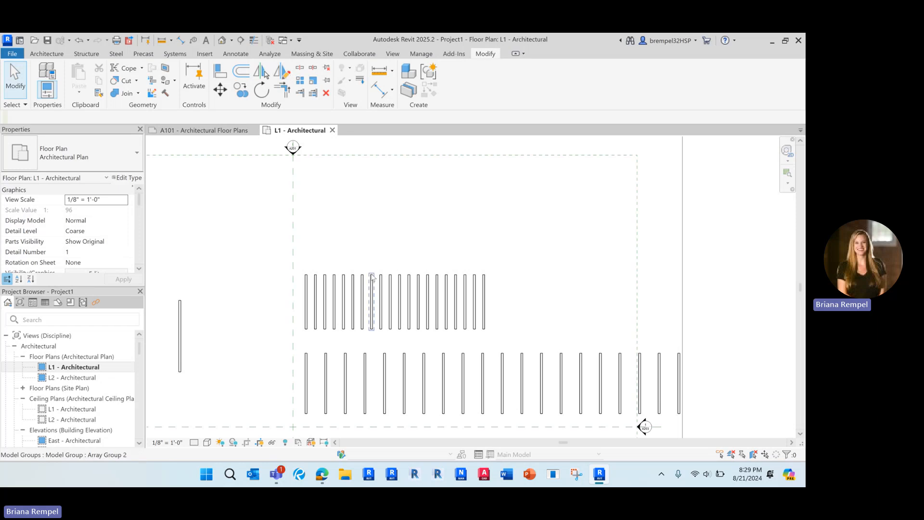
left_click(180, 337)
middle_click_drag(216, 333, 327, 274)
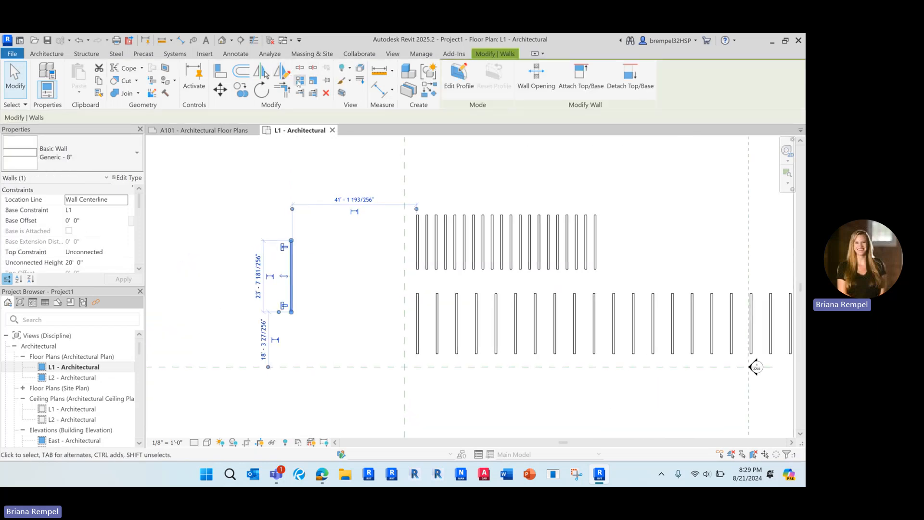
left_click(299, 81)
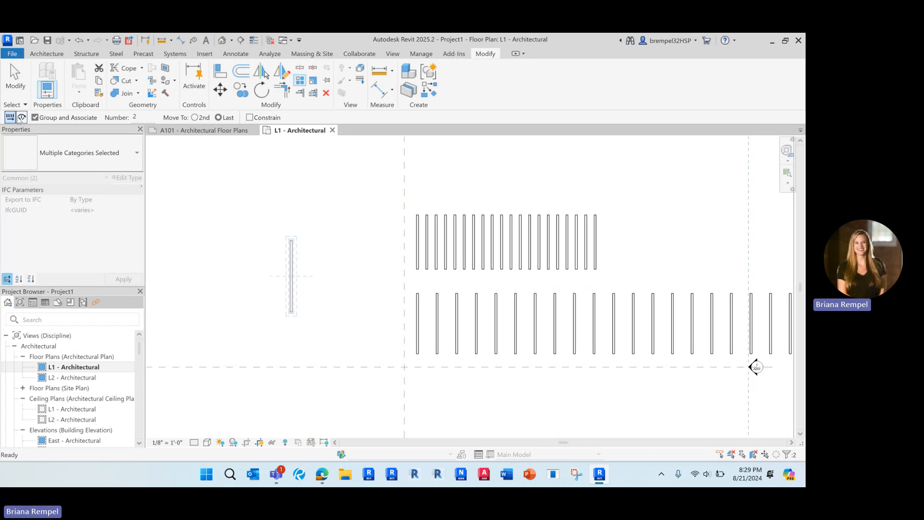
left_click(22, 118)
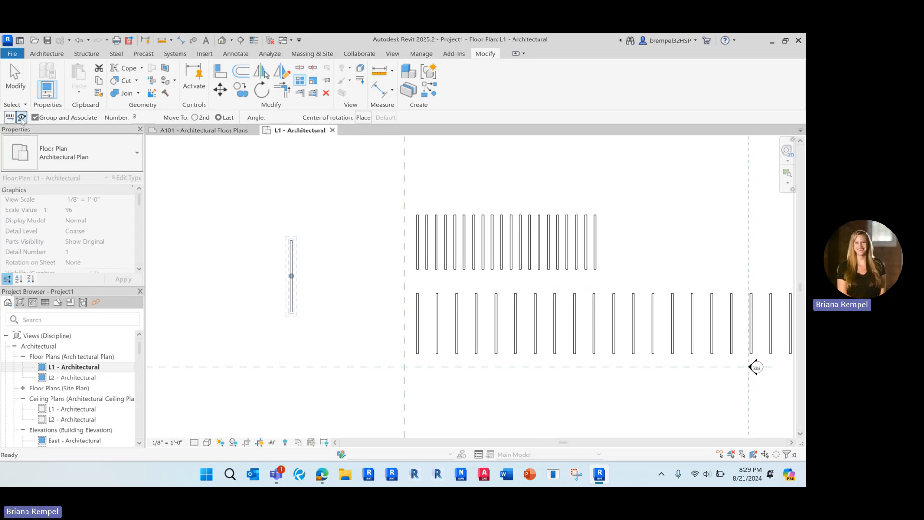
left_click(195, 118)
left_click(292, 276)
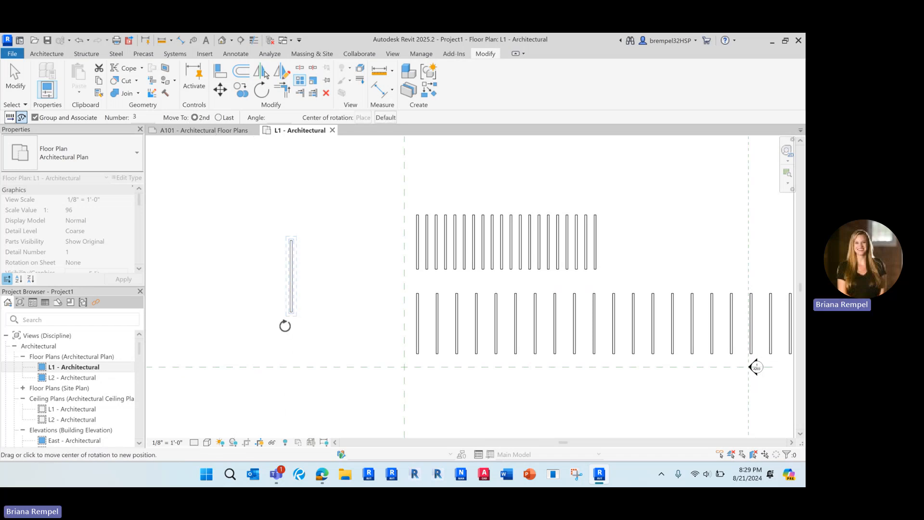
left_click(290, 312)
left_click(289, 217)
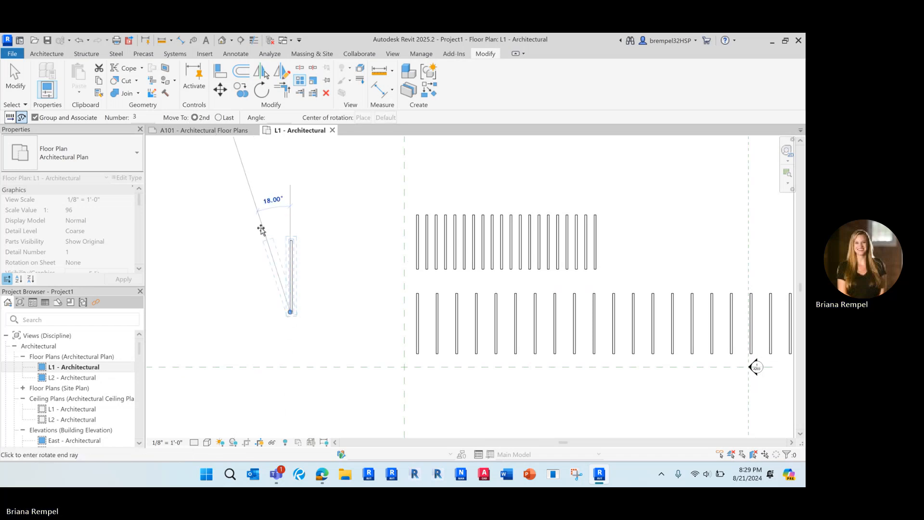
left_click(241, 234)
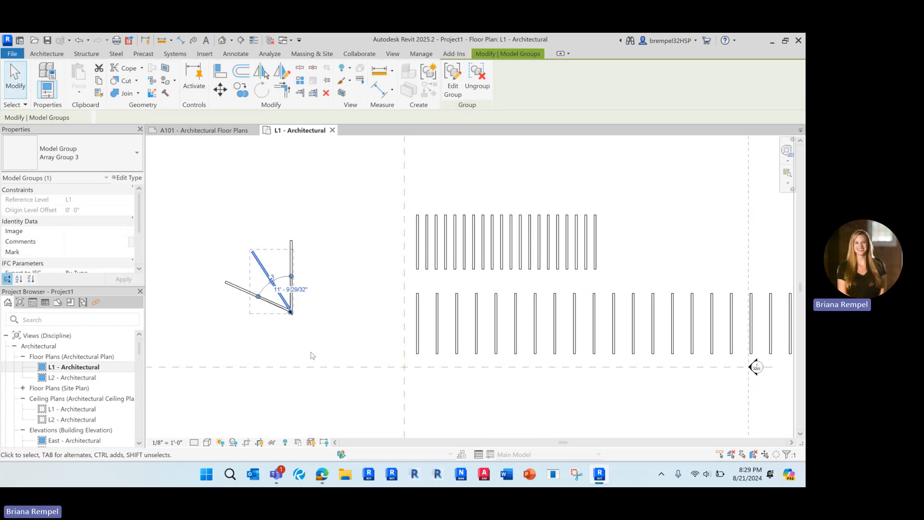
- Set the radial array's count to 6
middle_click_drag(310, 355, 418, 280)
left_click(379, 198)
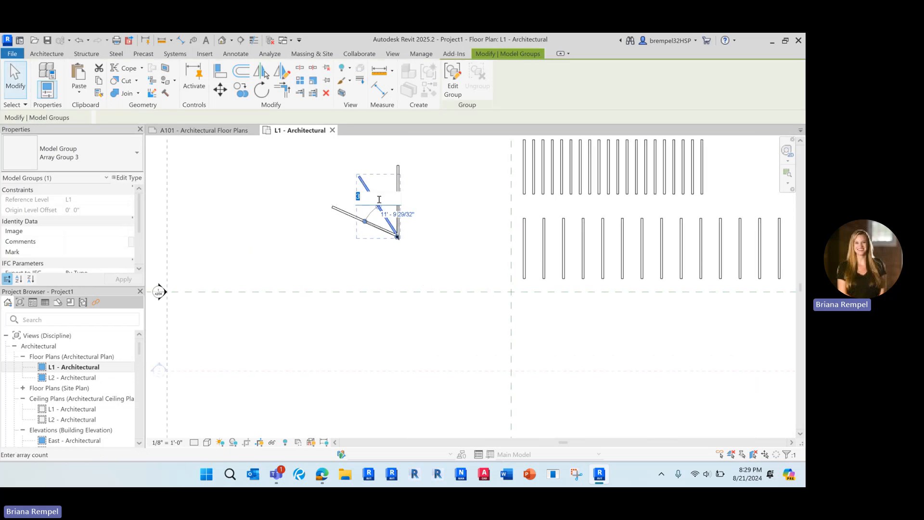
key("Return")
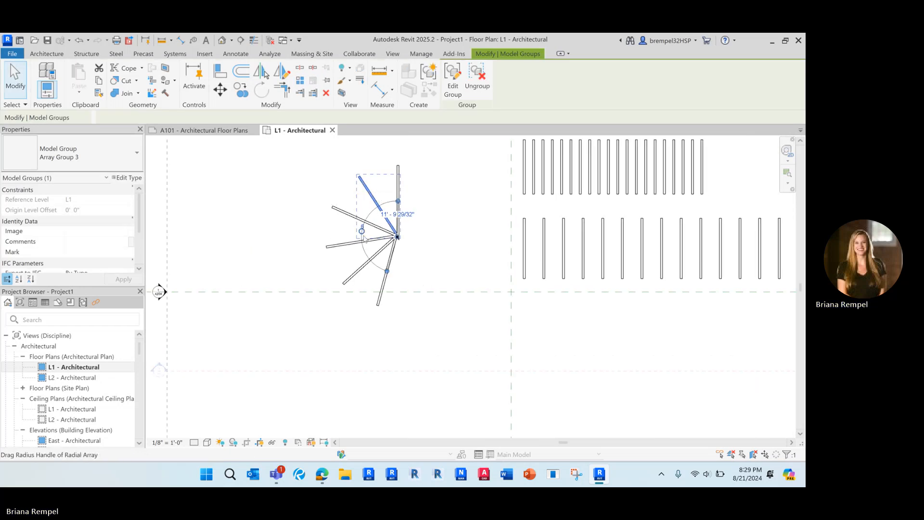
- Try to set the radial array's count to 15, and dismiss the out-of-range dialog
left_click(362, 226)
type("1")
key("Return")
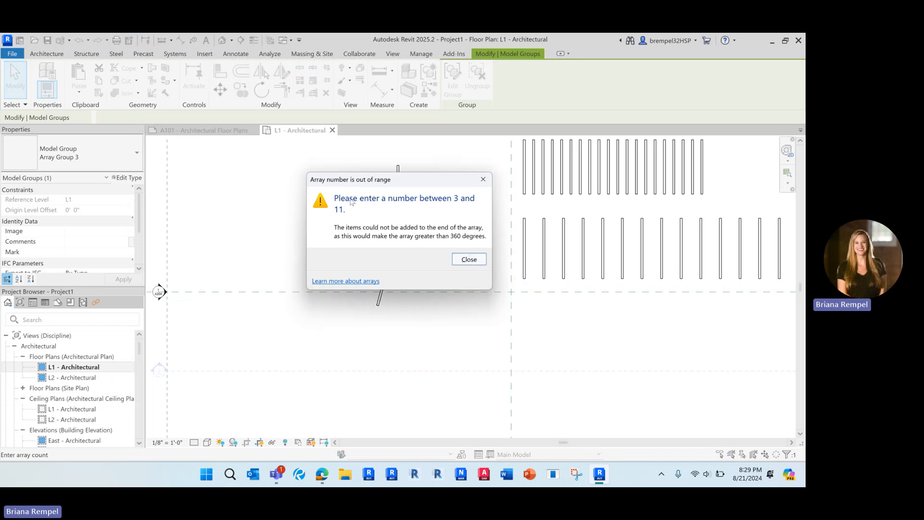
left_click(473, 258)
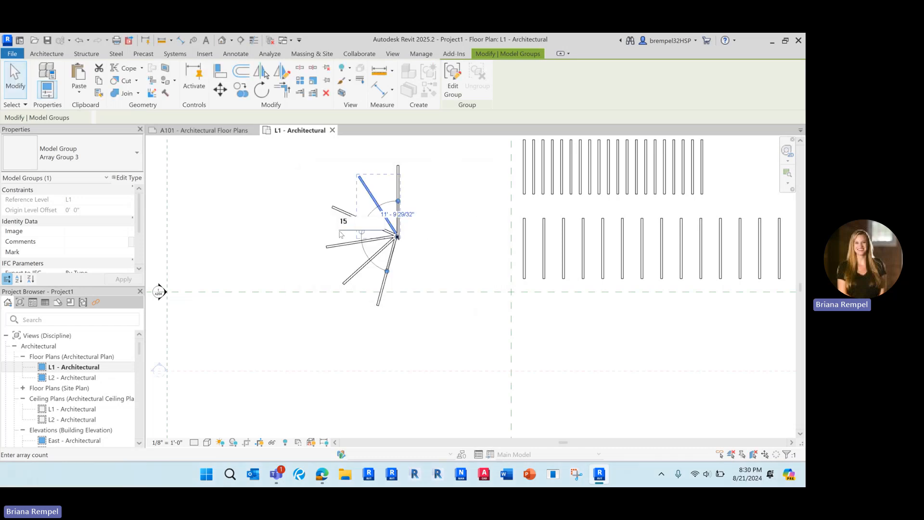
- Set the radial array's item count to 10 and clear the selection
left_click_drag(357, 222, 310, 219)
type("10")
key("Return")
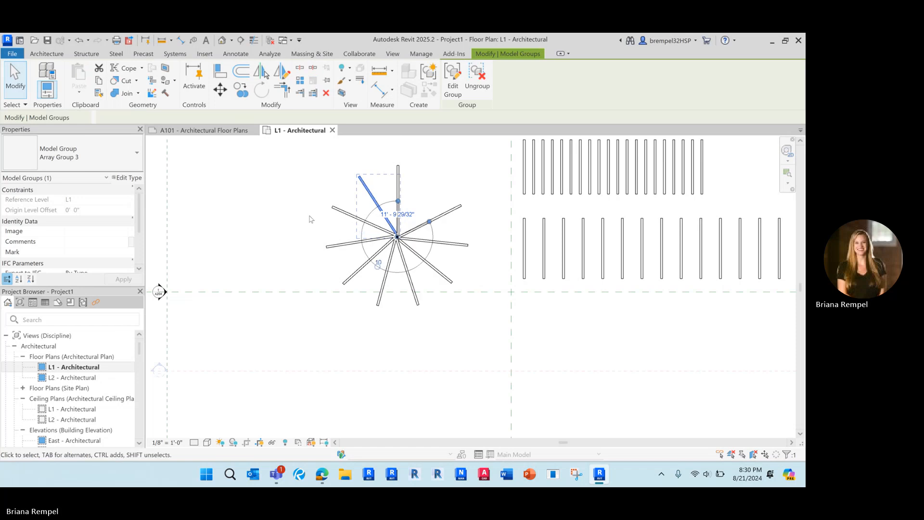
left_click(252, 266)
scroll(253, 274, "down", 2)
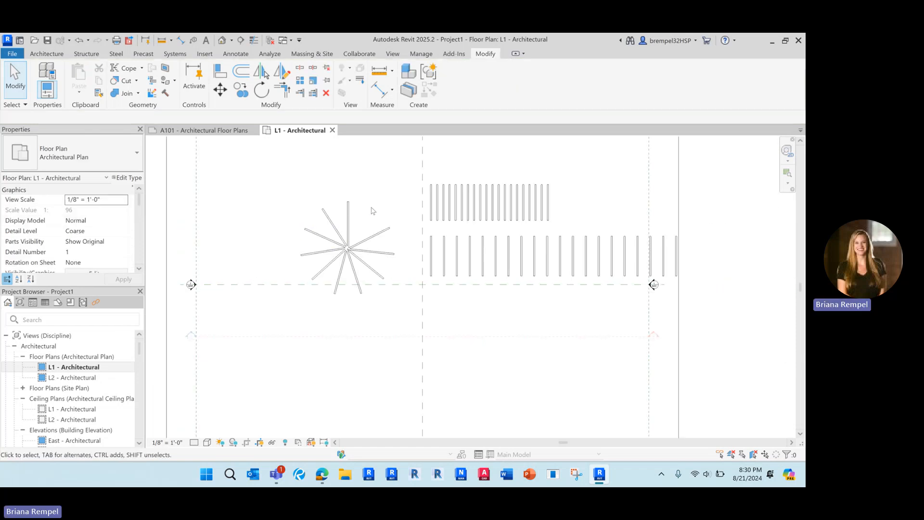
middle_click_drag(373, 208, 340, 223)
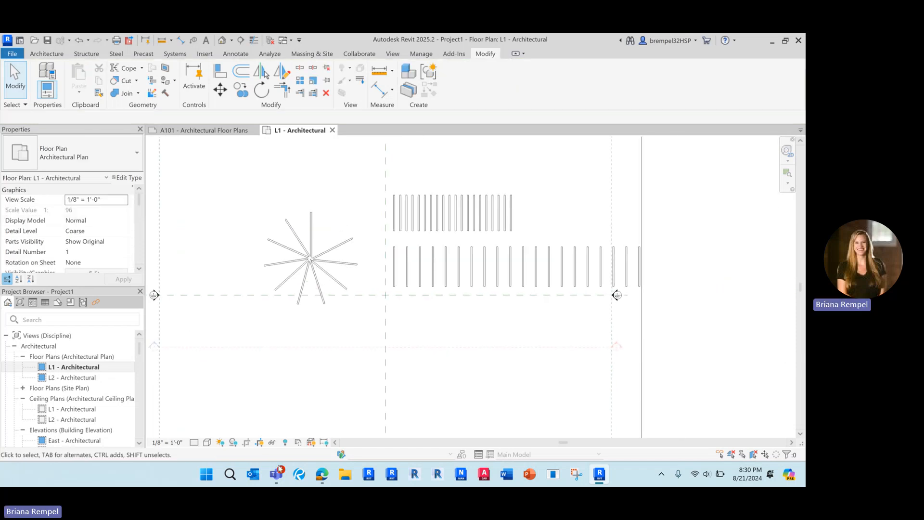
- Switch to the Revit 2025 meeting window in Microsoft Teams and request to stop the meeting recording
mouse_move(276, 474)
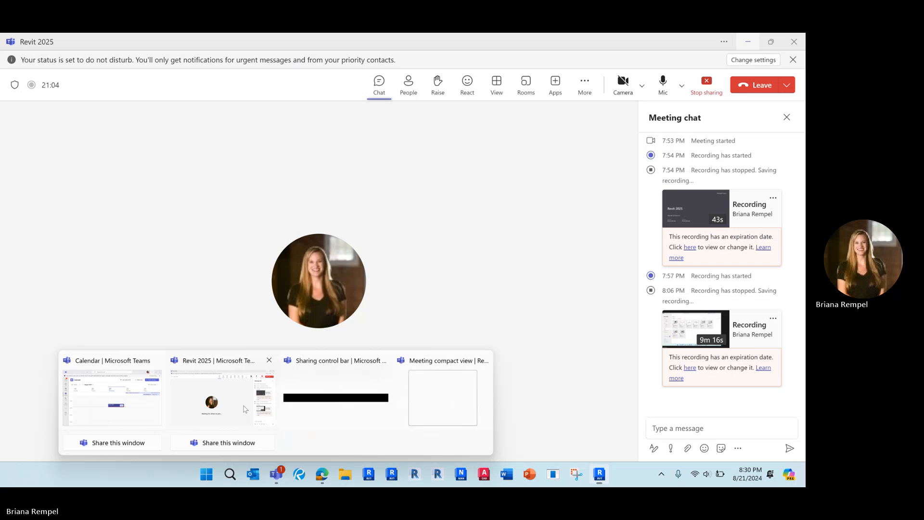
left_click(245, 409)
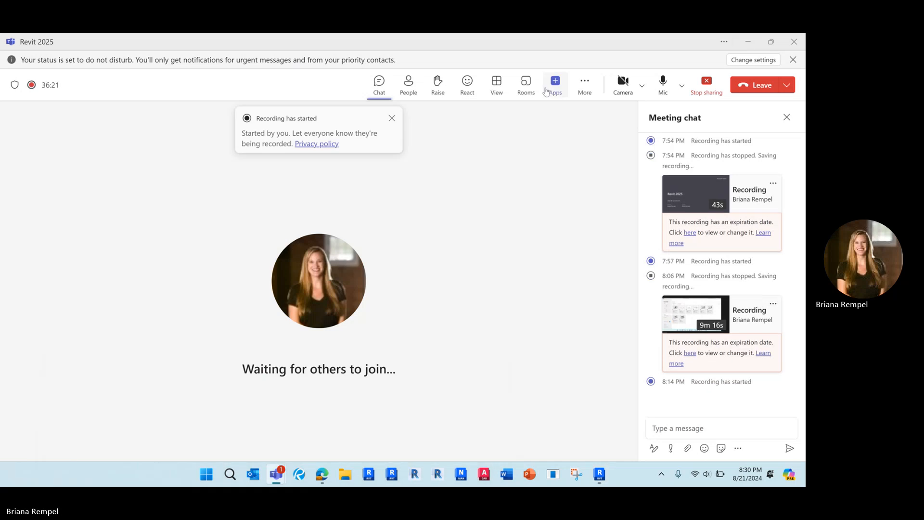
left_click(584, 83)
mouse_move(595, 119)
left_click(499, 119)
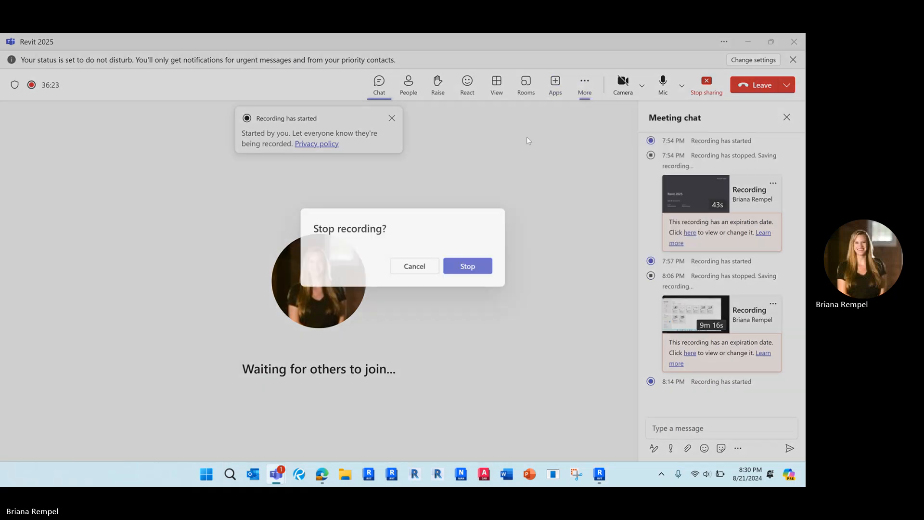